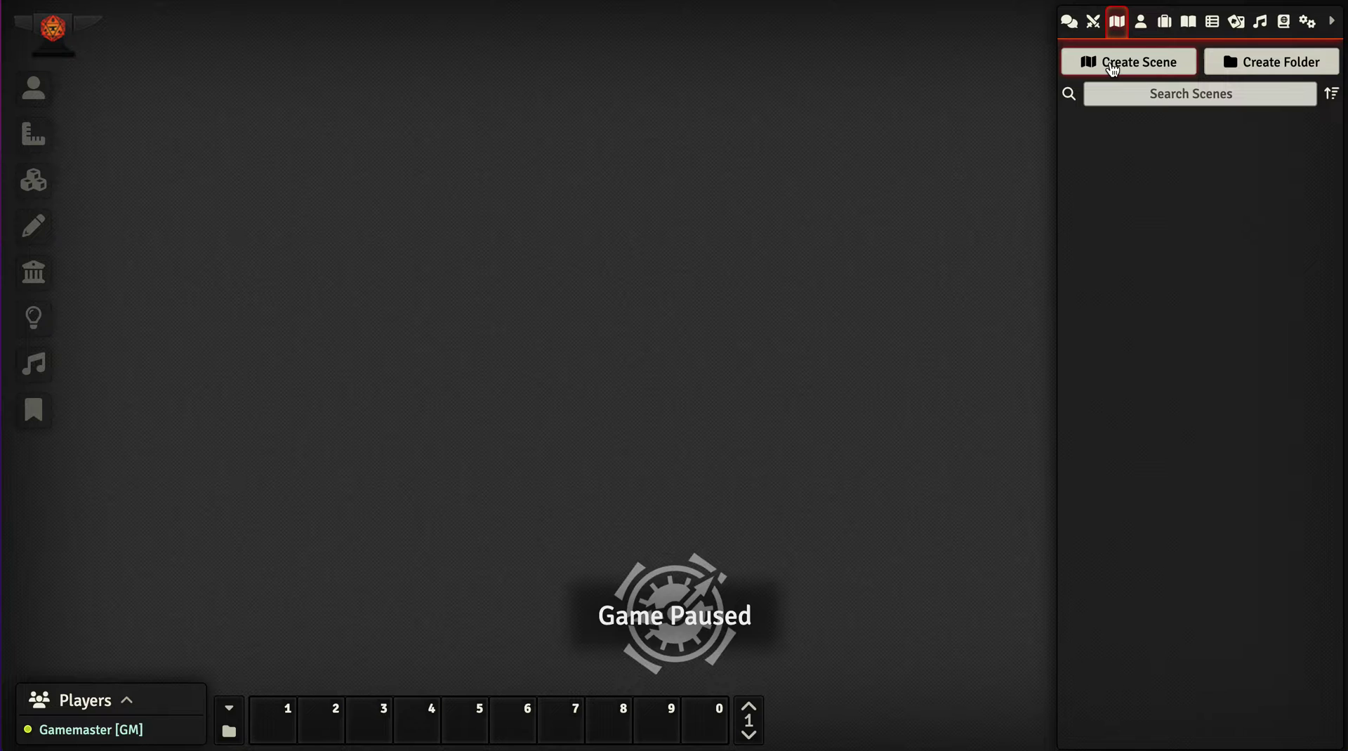
Create a new scene named "wilderness"
left_click(1113, 68)
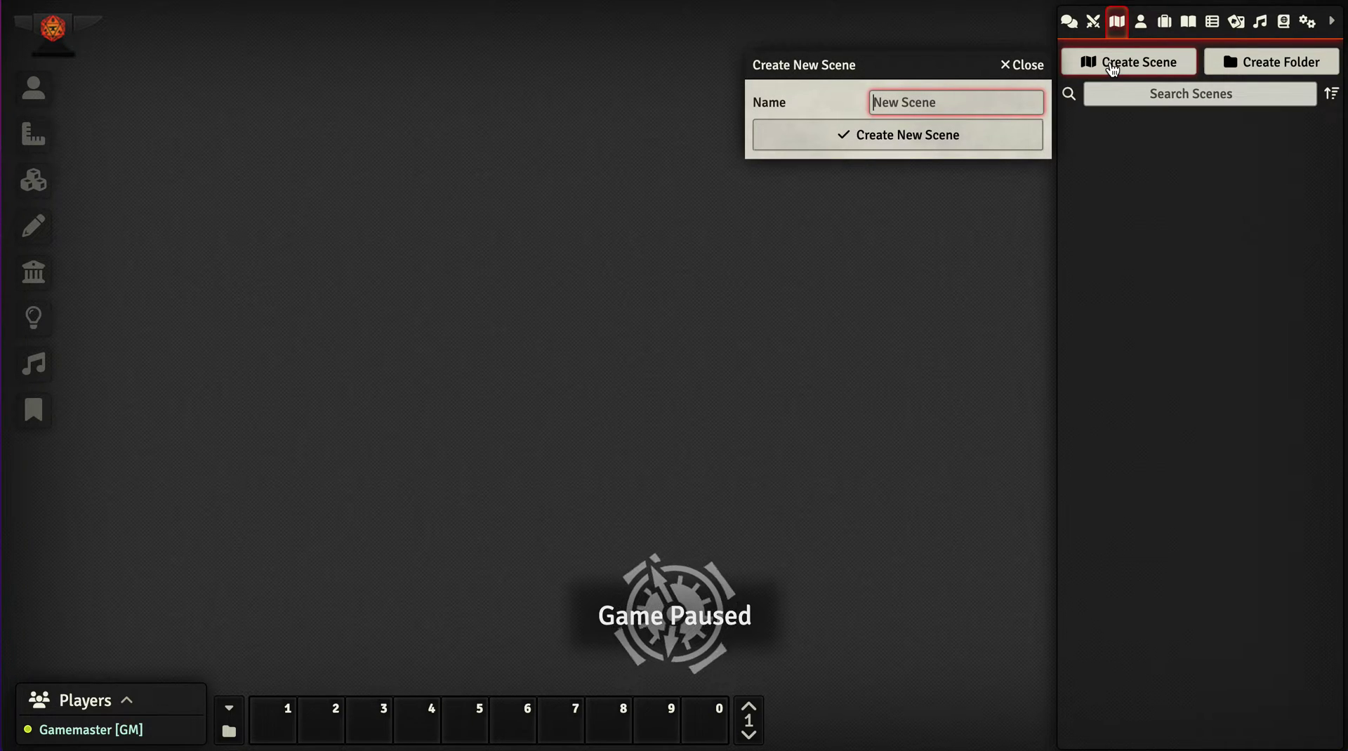
type("wilderness")
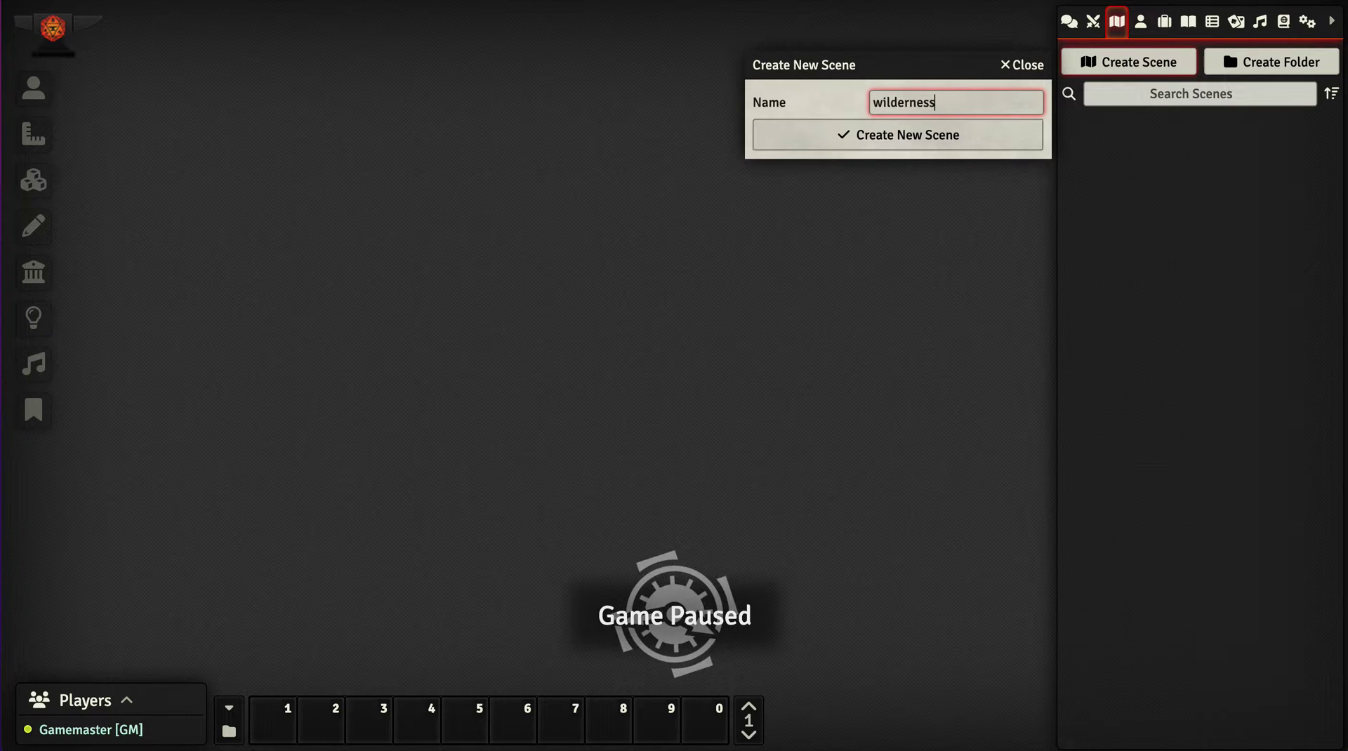
key("Return")
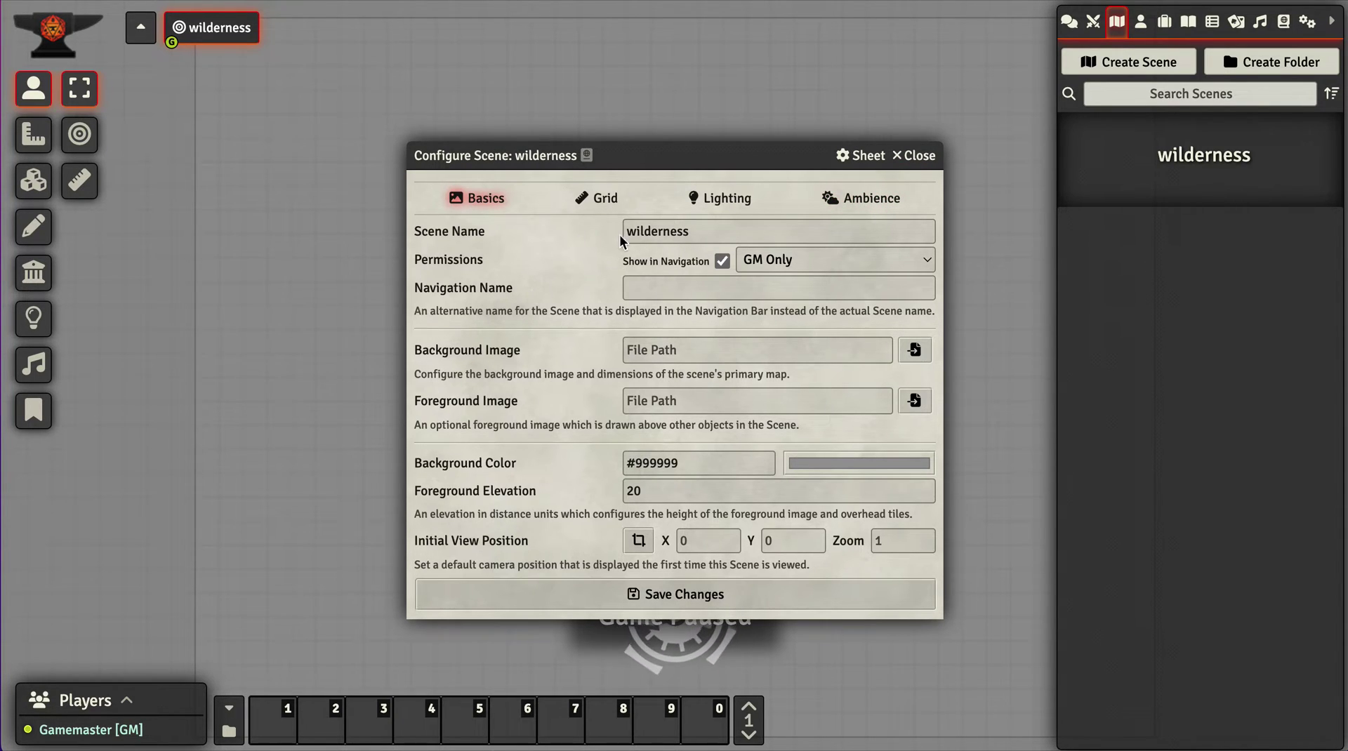
Set the wilderness scene's image dimensions to 1500 by 1500 pixels and save, accepting the dimension change
left_click(598, 198)
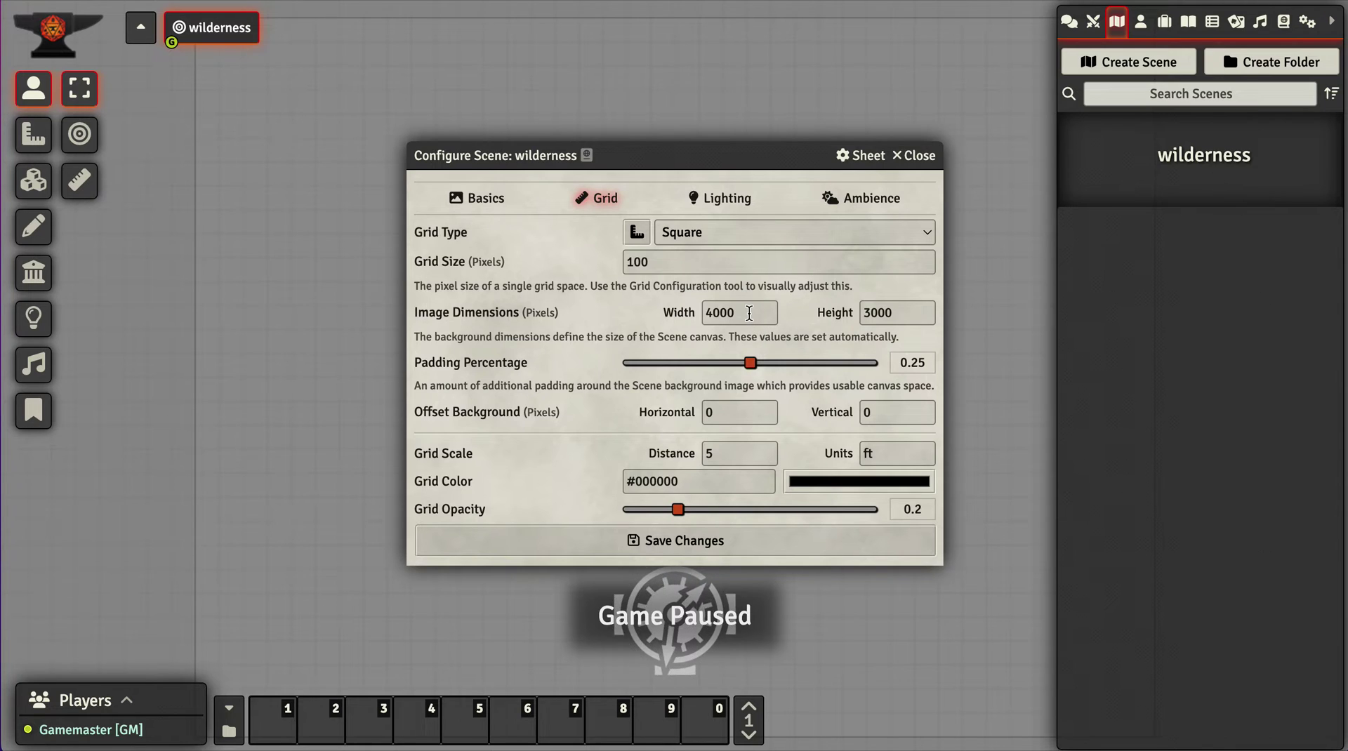
left_click_drag(749, 313, 676, 314)
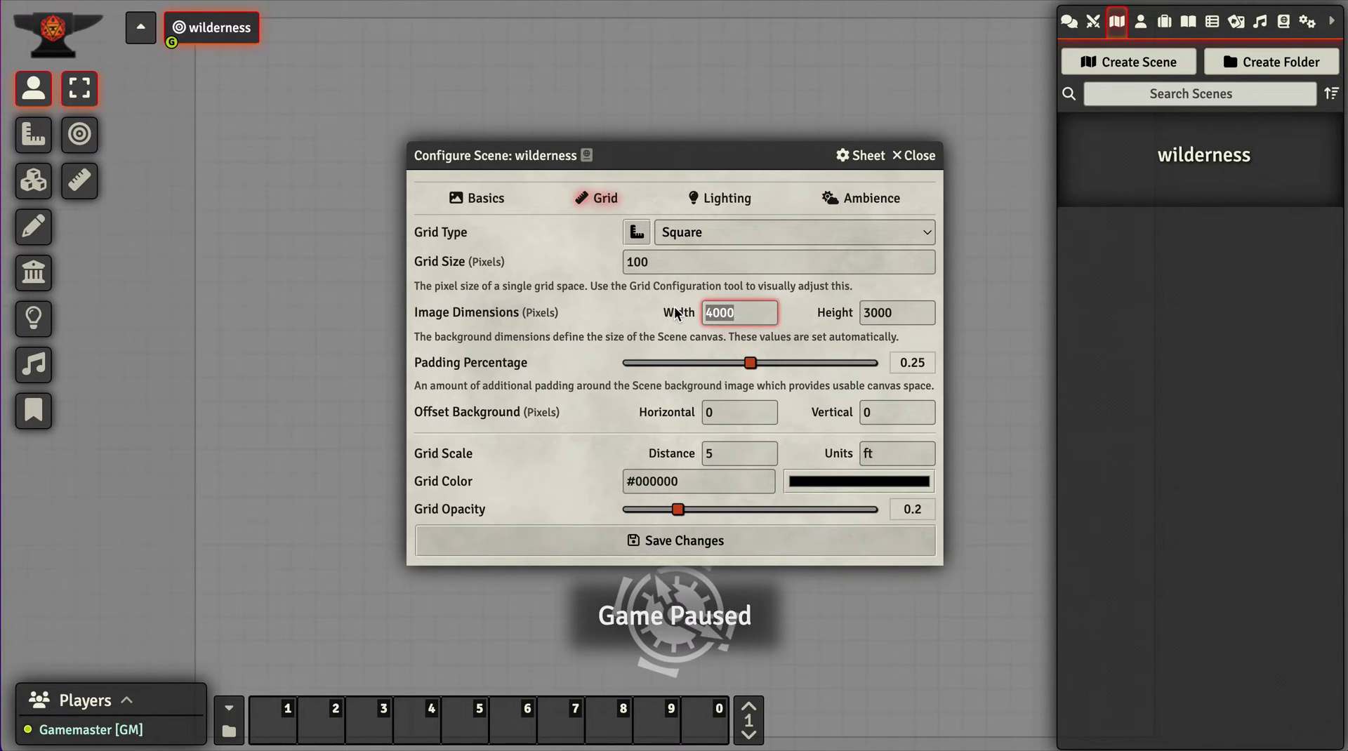
type("1500")
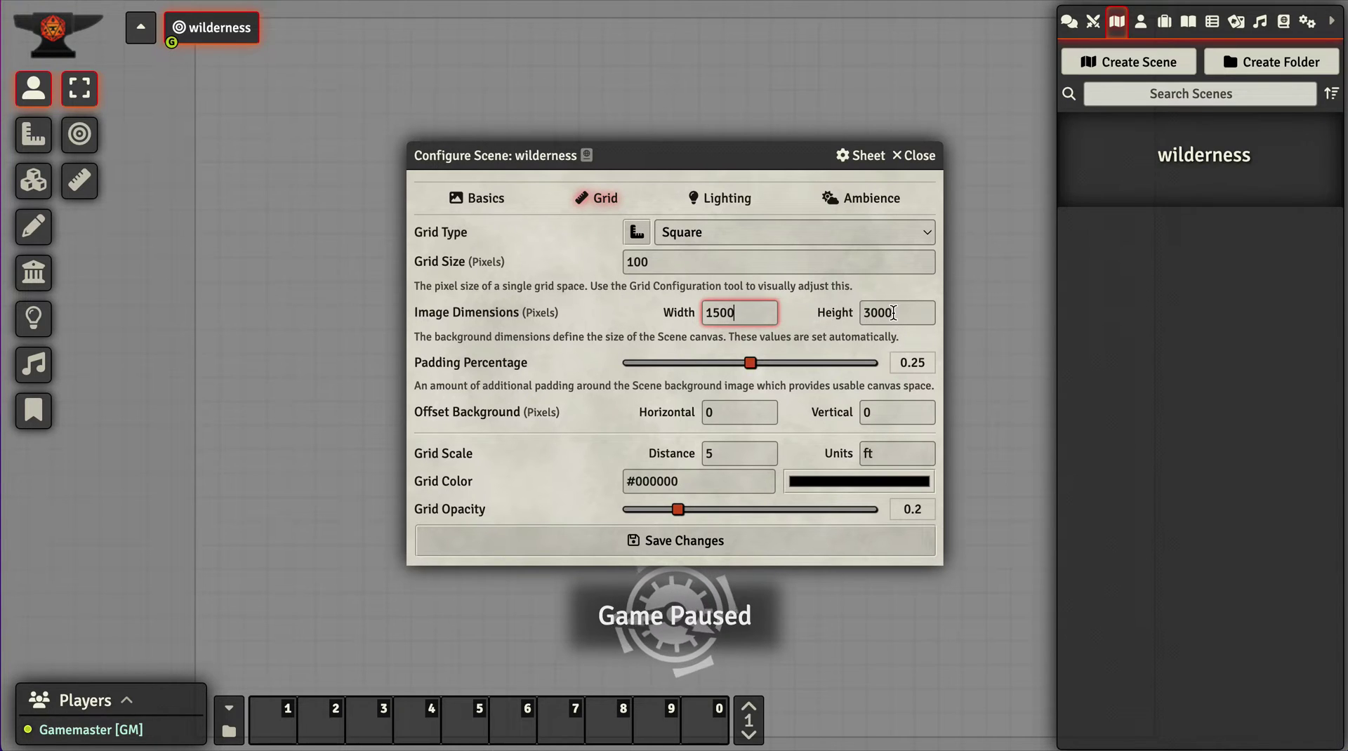
double_click(893, 314)
type("1500")
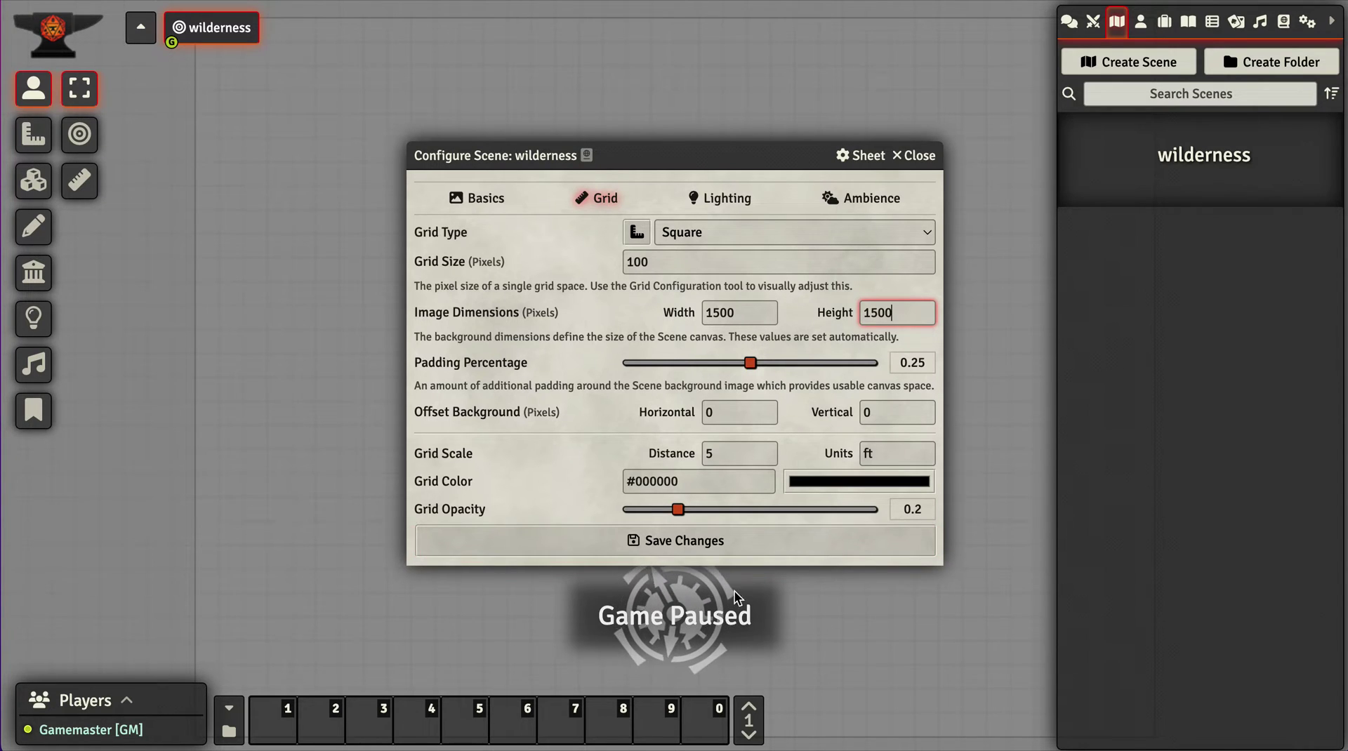
left_click(697, 554)
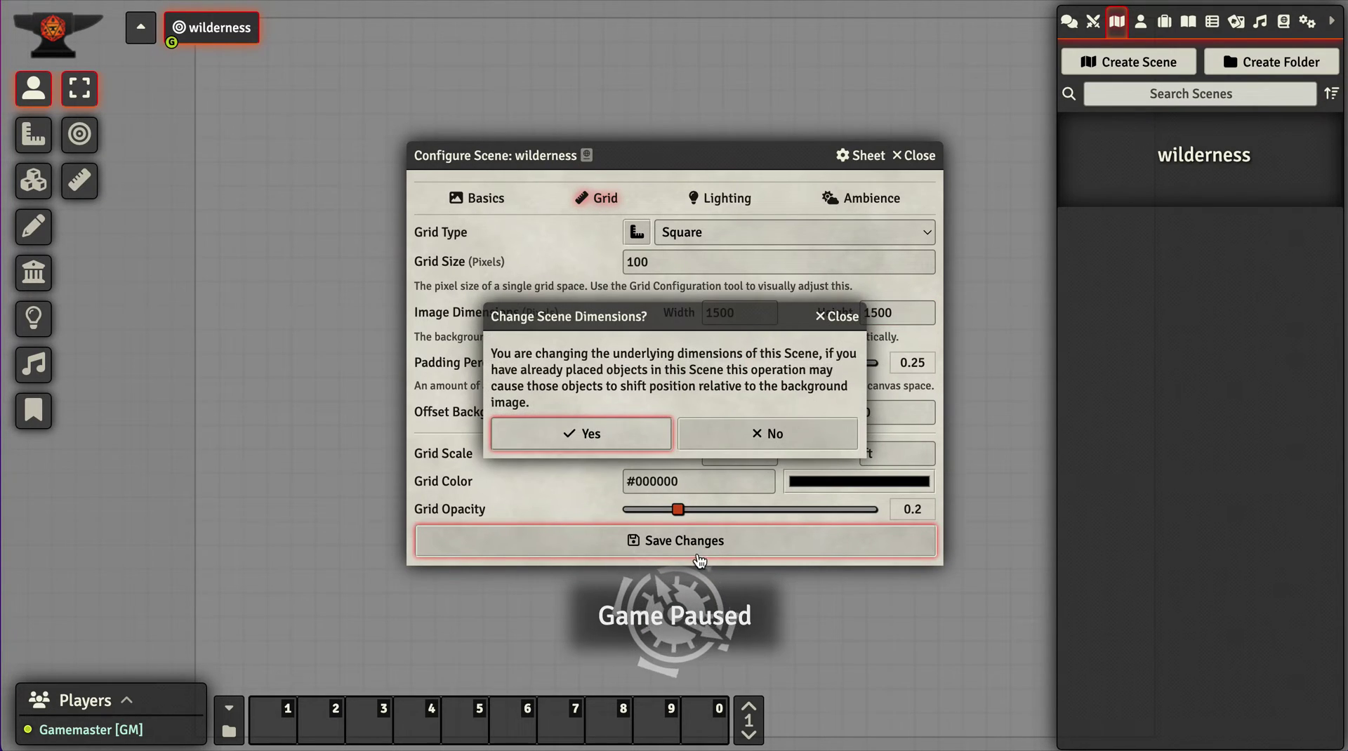
left_click(636, 440)
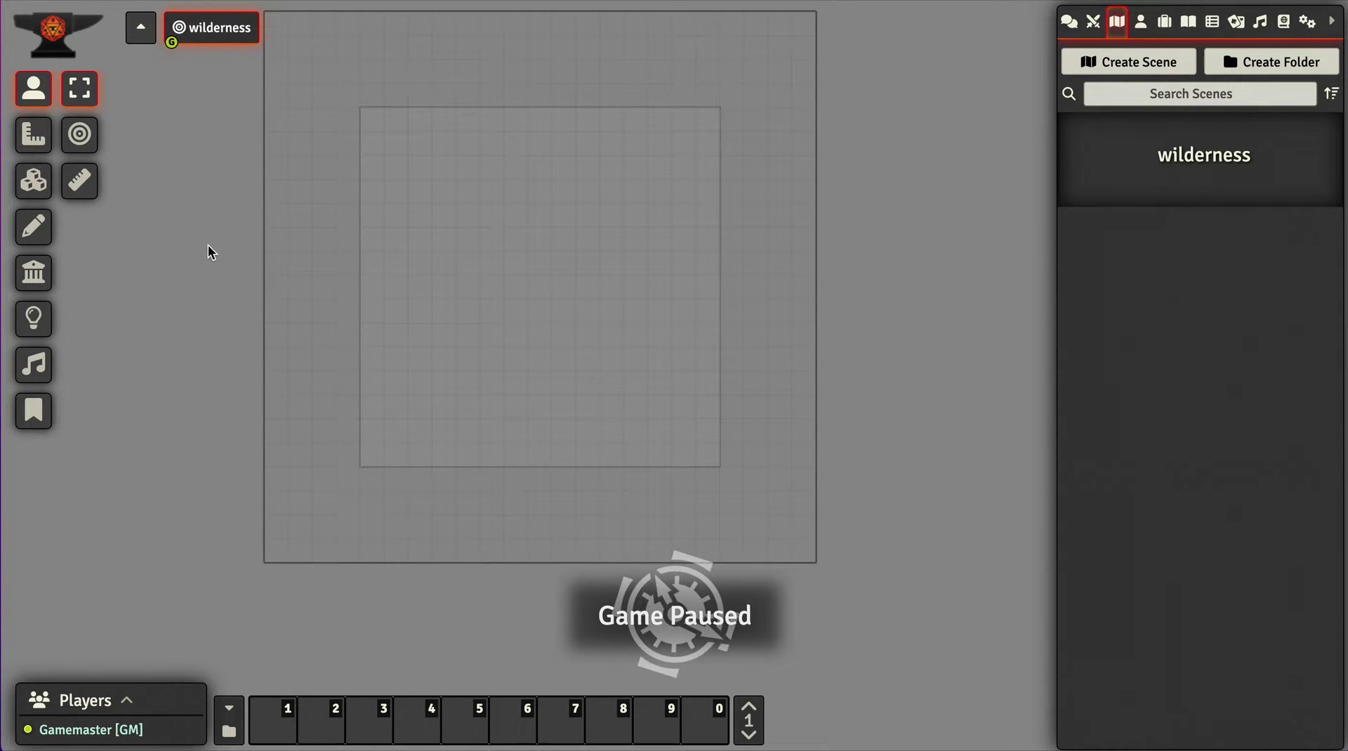
Open the tile browser at the MapTiles/ForestFloorTextures folder, keeping its window clear of the scene's upper area
left_click(36, 184)
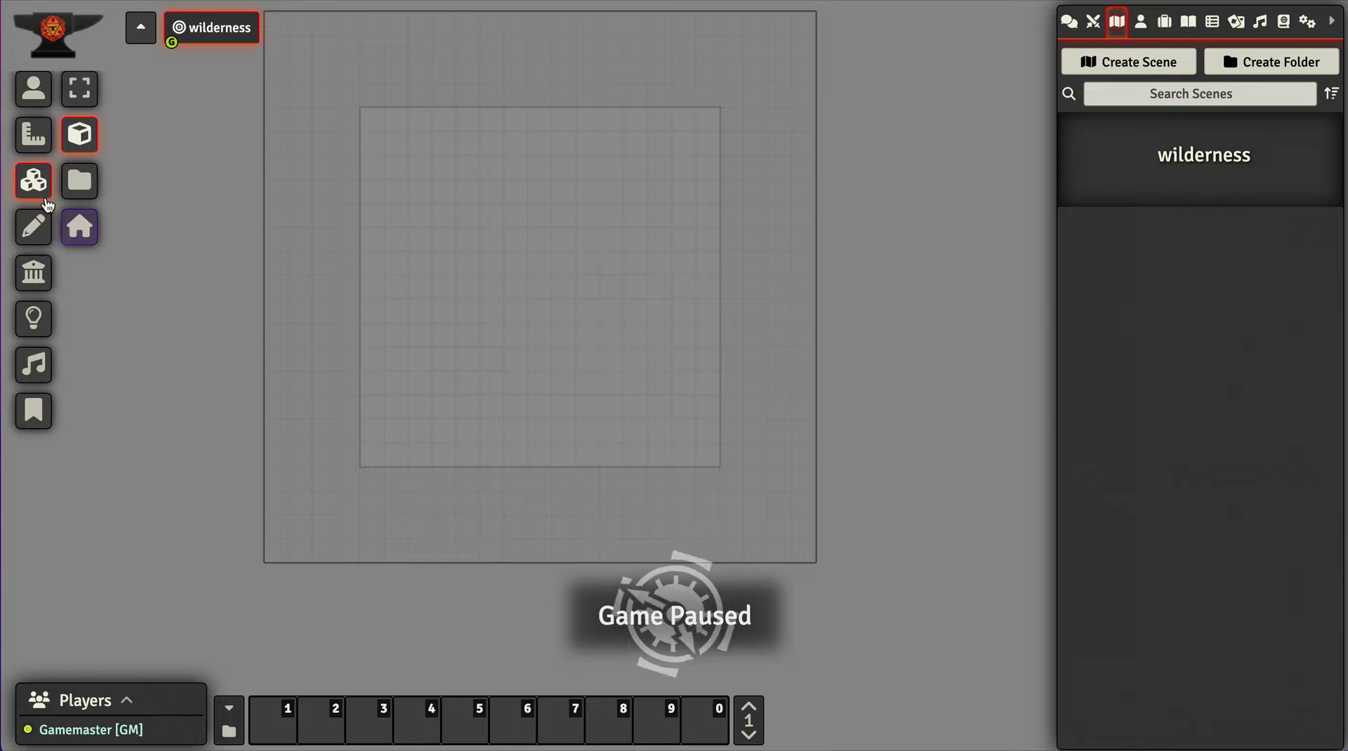
left_click(85, 188)
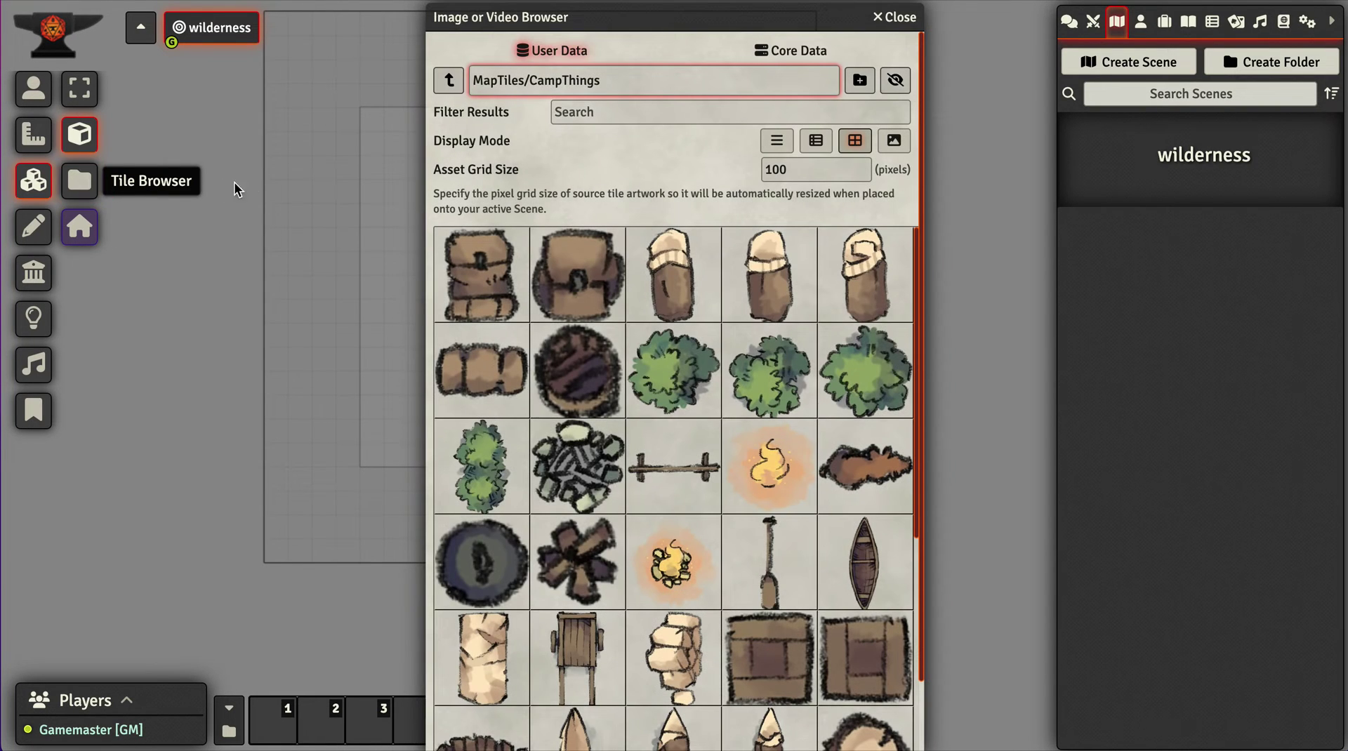
left_click(450, 84)
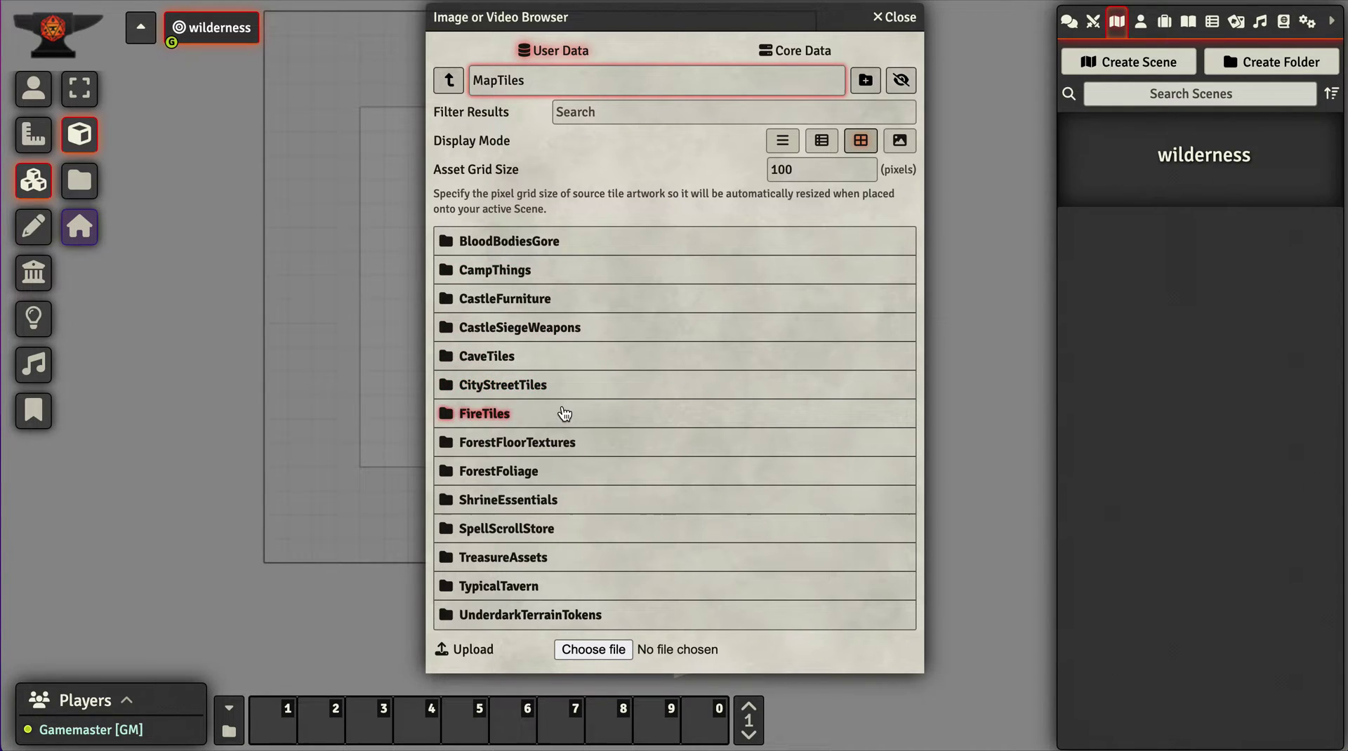
left_click(540, 447)
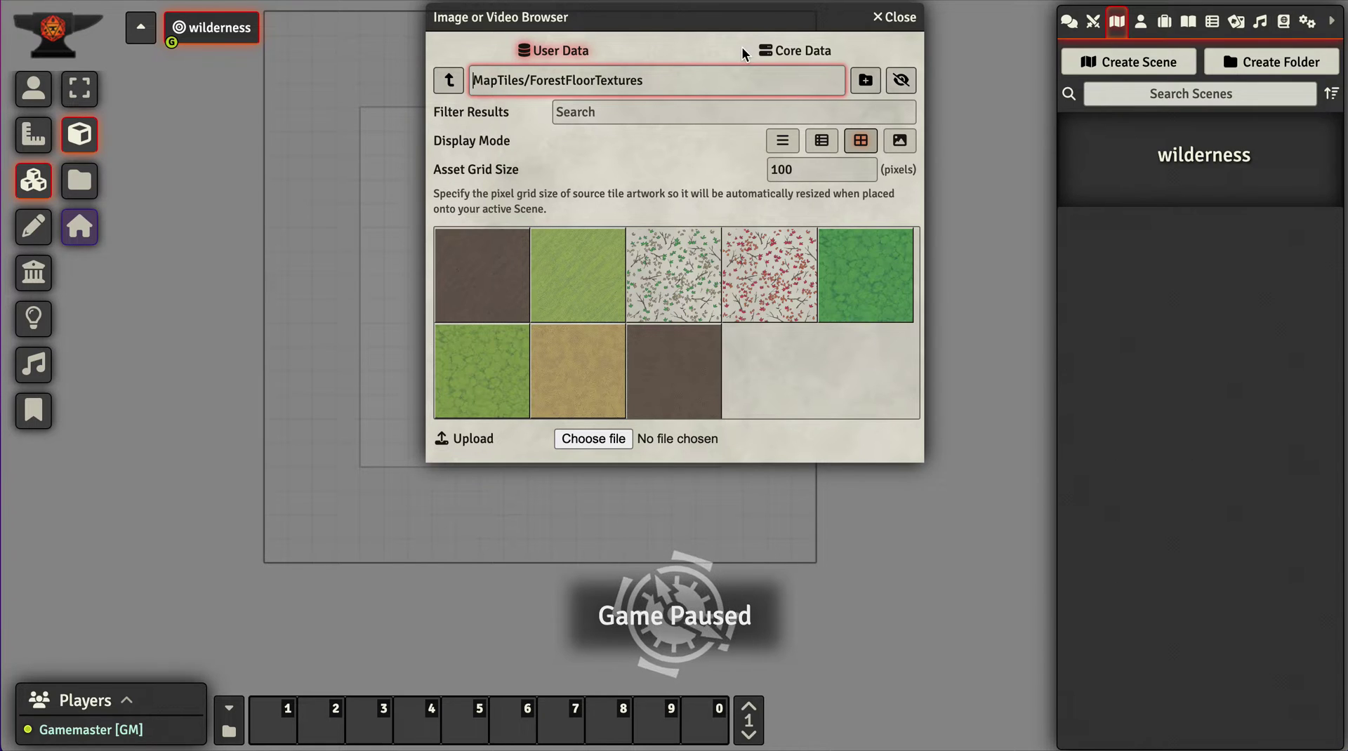
left_click_drag(767, 16, 849, 202)
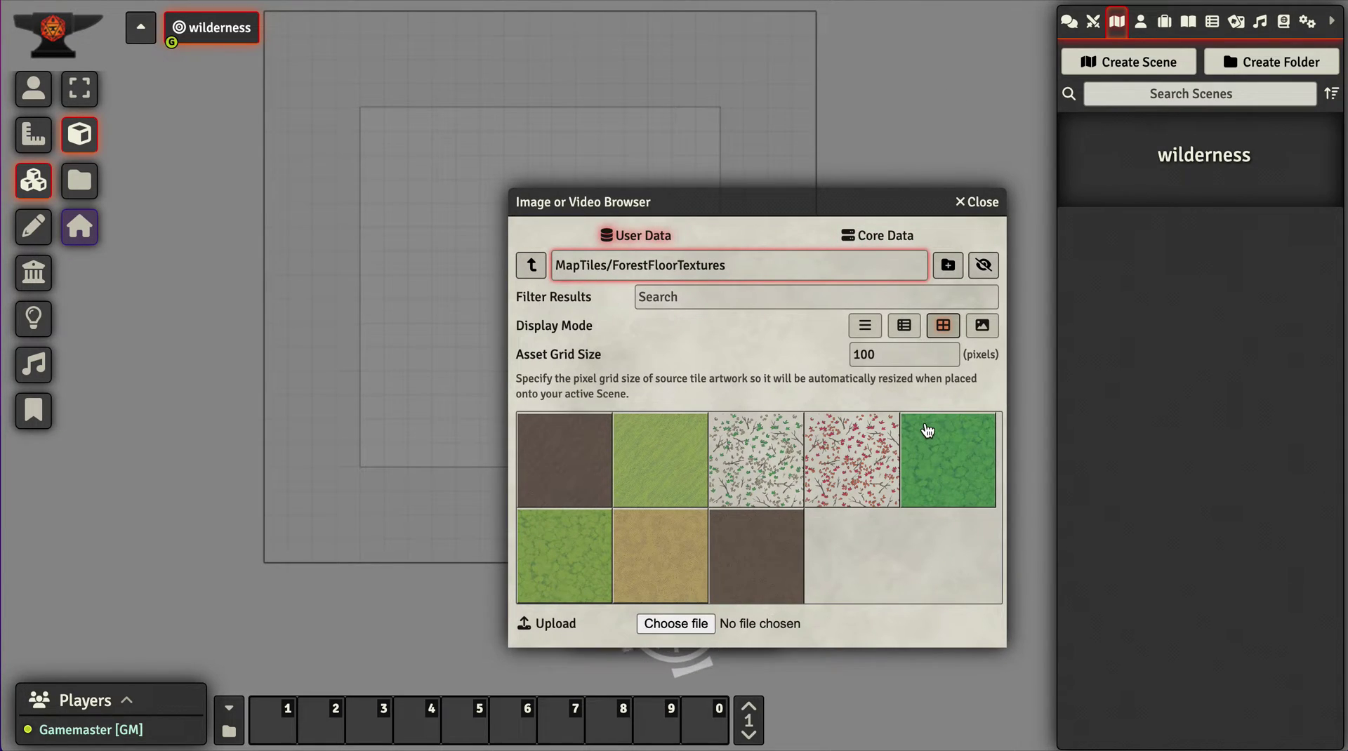
Place two dark green forest floor tiles edge to edge across the upper part of the scene
left_click_drag(927, 431, 412, 209)
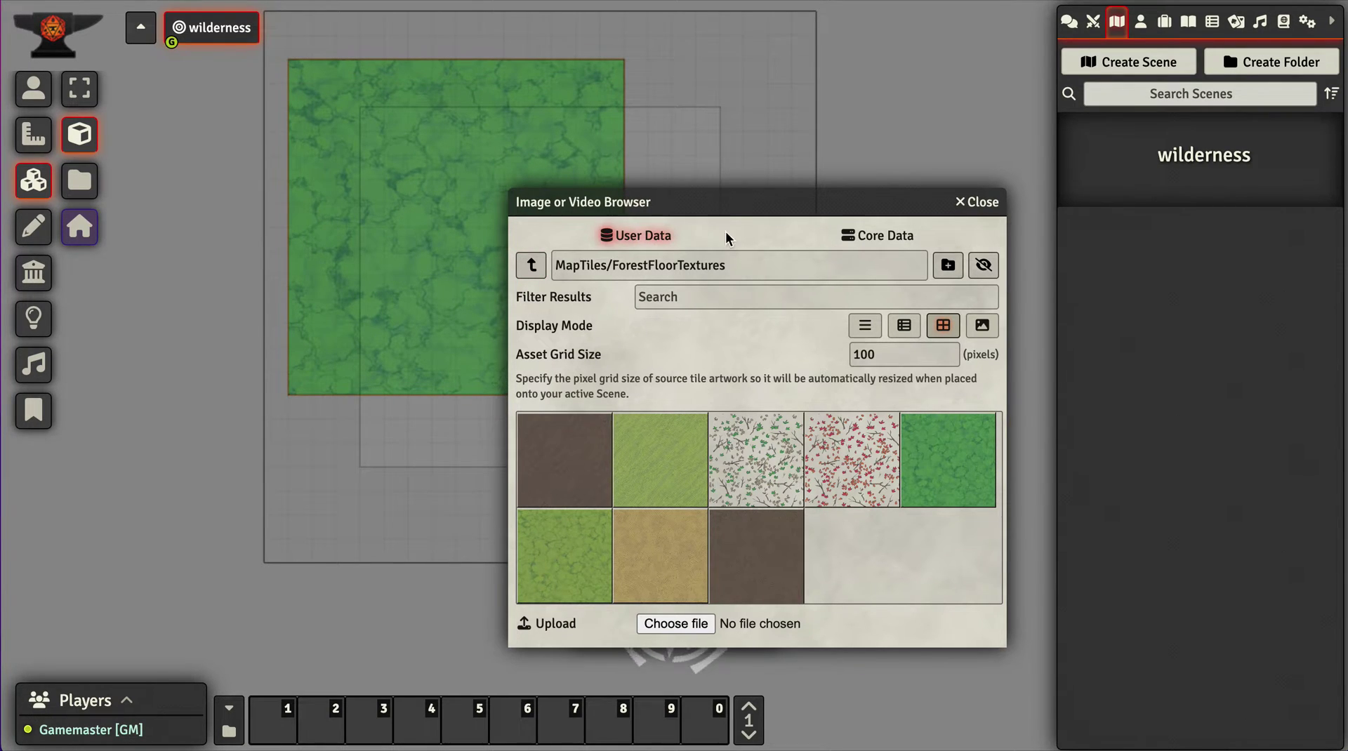
left_click_drag(723, 214, 589, 260)
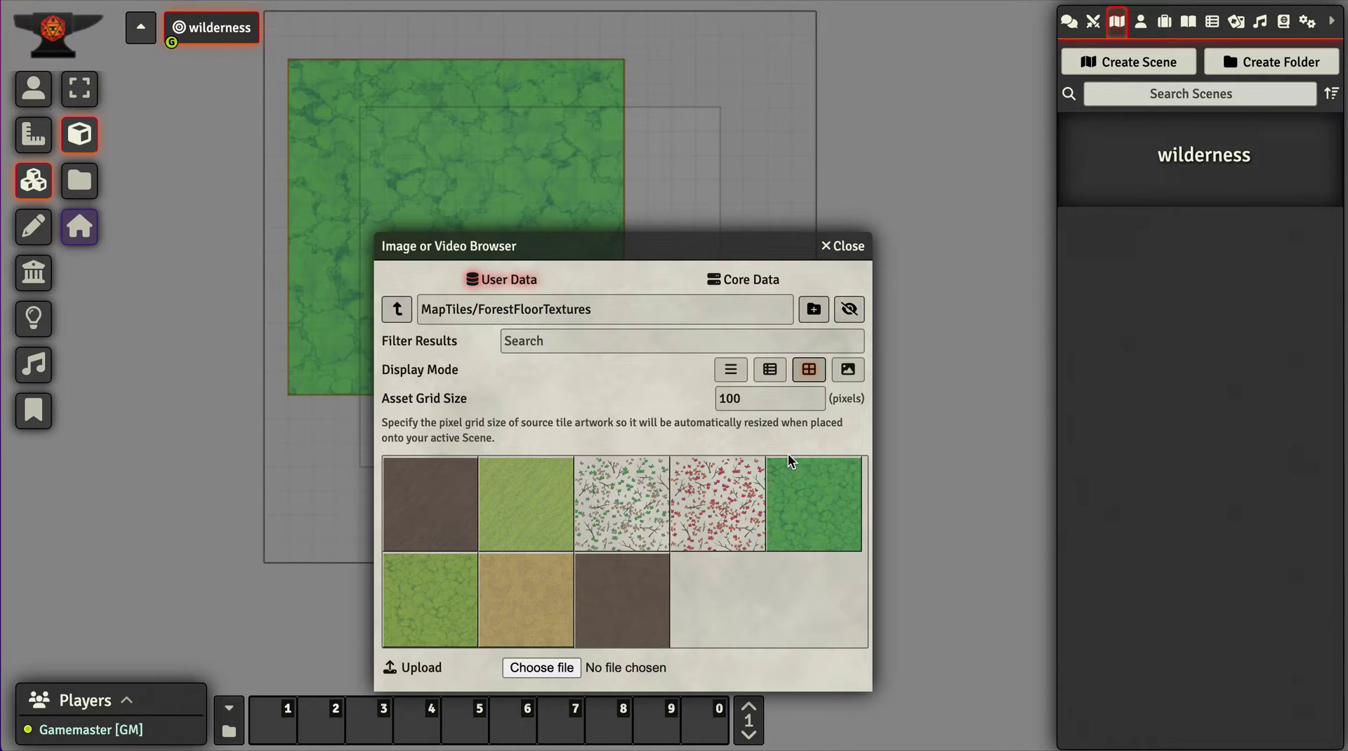
left_click_drag(789, 461, 790, 219)
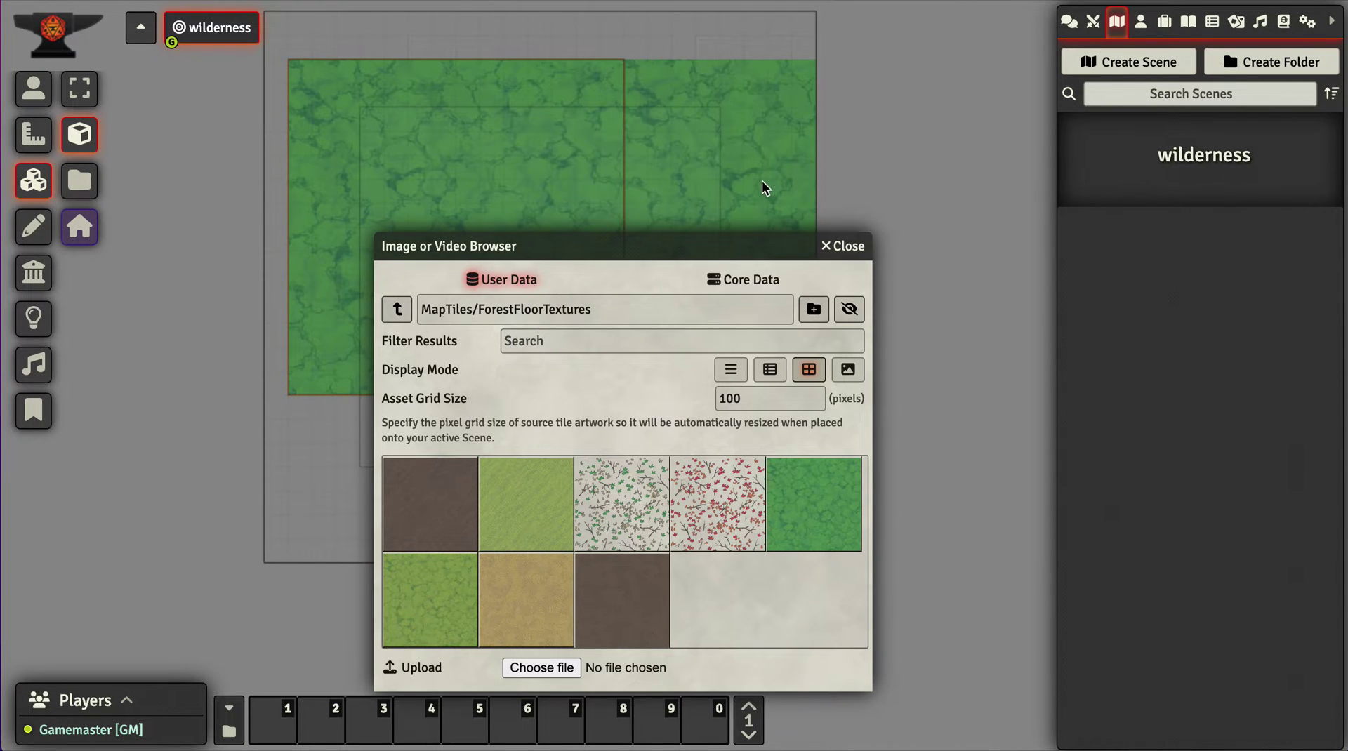
left_click_drag(758, 168, 723, 154)
Add two more dark green floor tiles below the first pair, aligning them into a seamless two-by-two block
left_click_drag(660, 241, 990, 201)
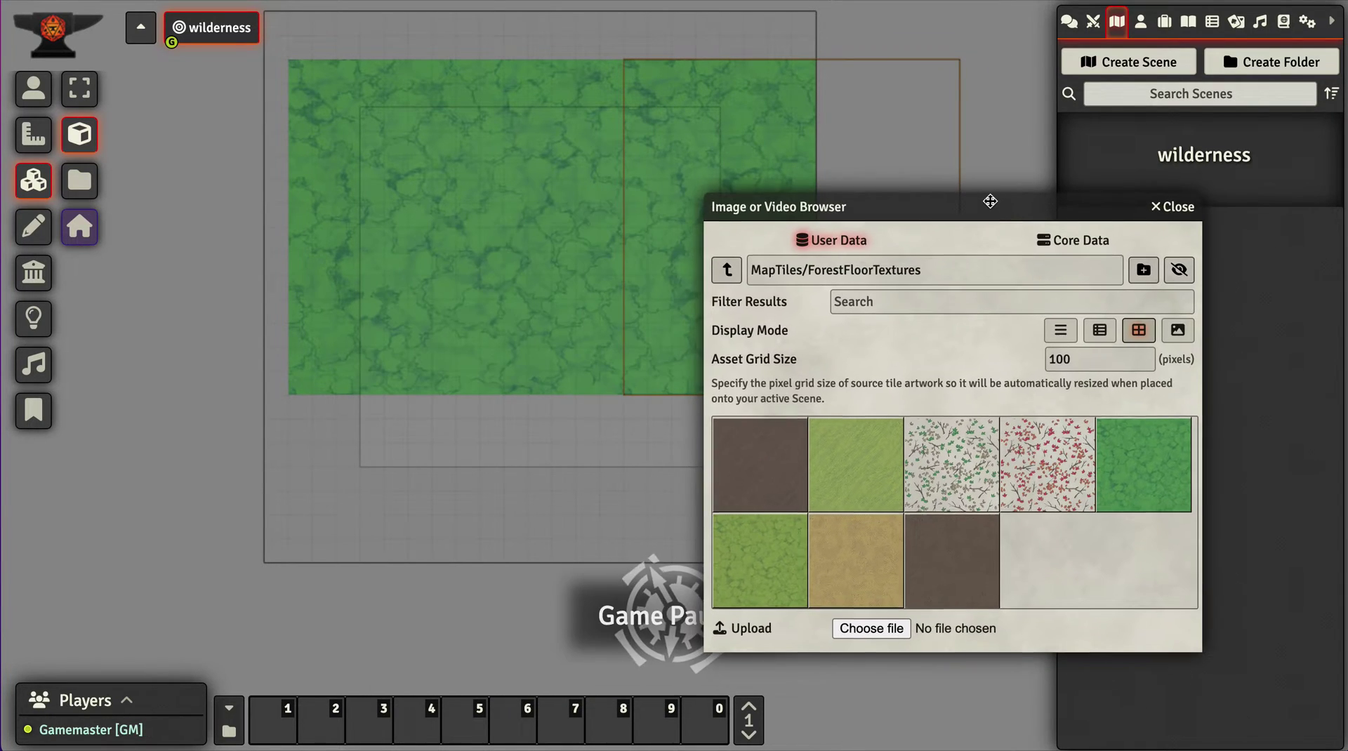
left_click_drag(1098, 439, 453, 561)
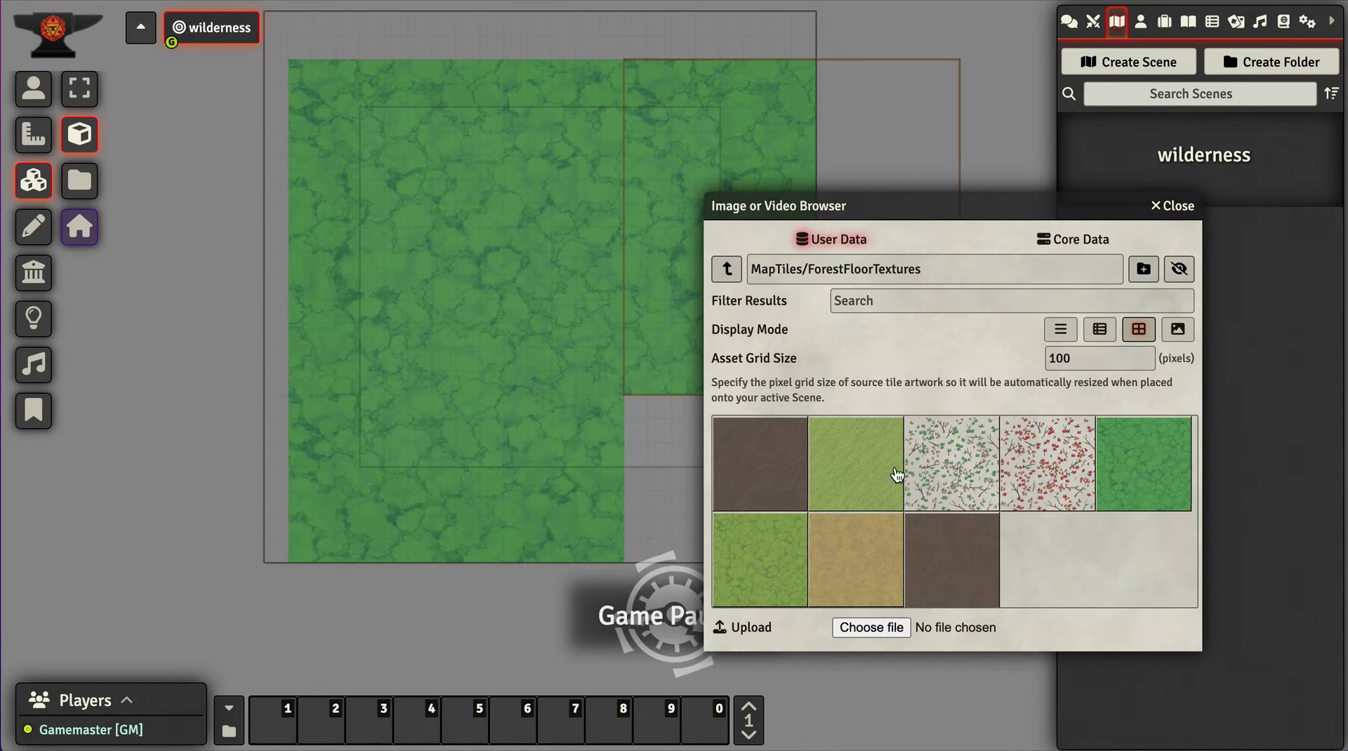
left_click_drag(1124, 446, 639, 453)
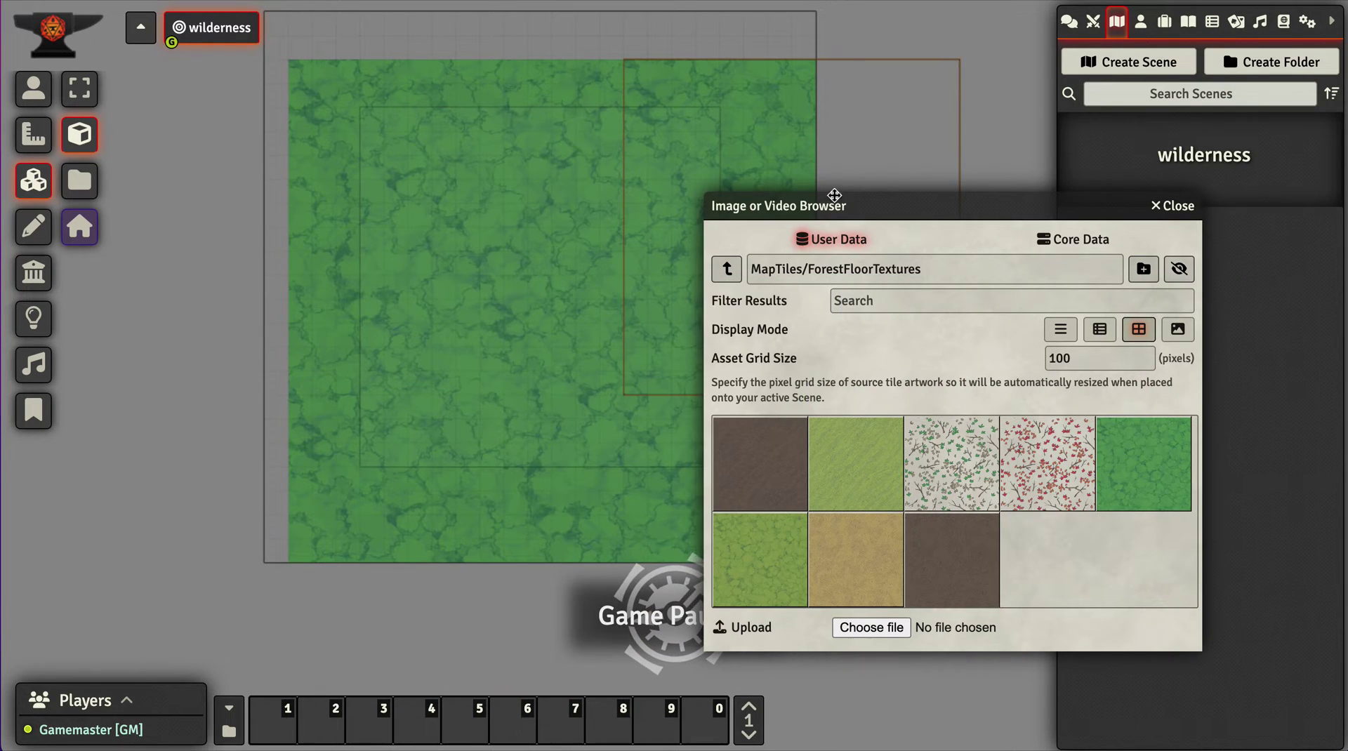
left_click(1171, 205)
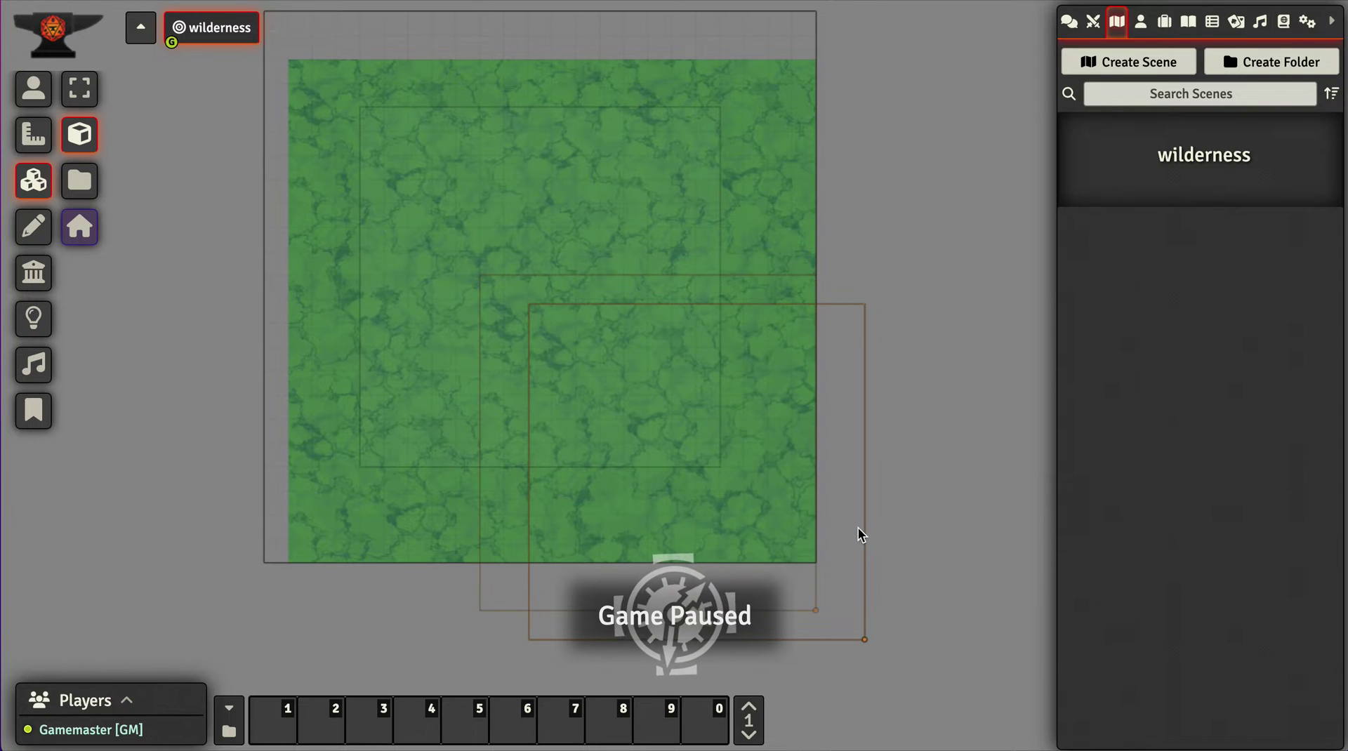
left_click_drag(652, 408, 729, 466)
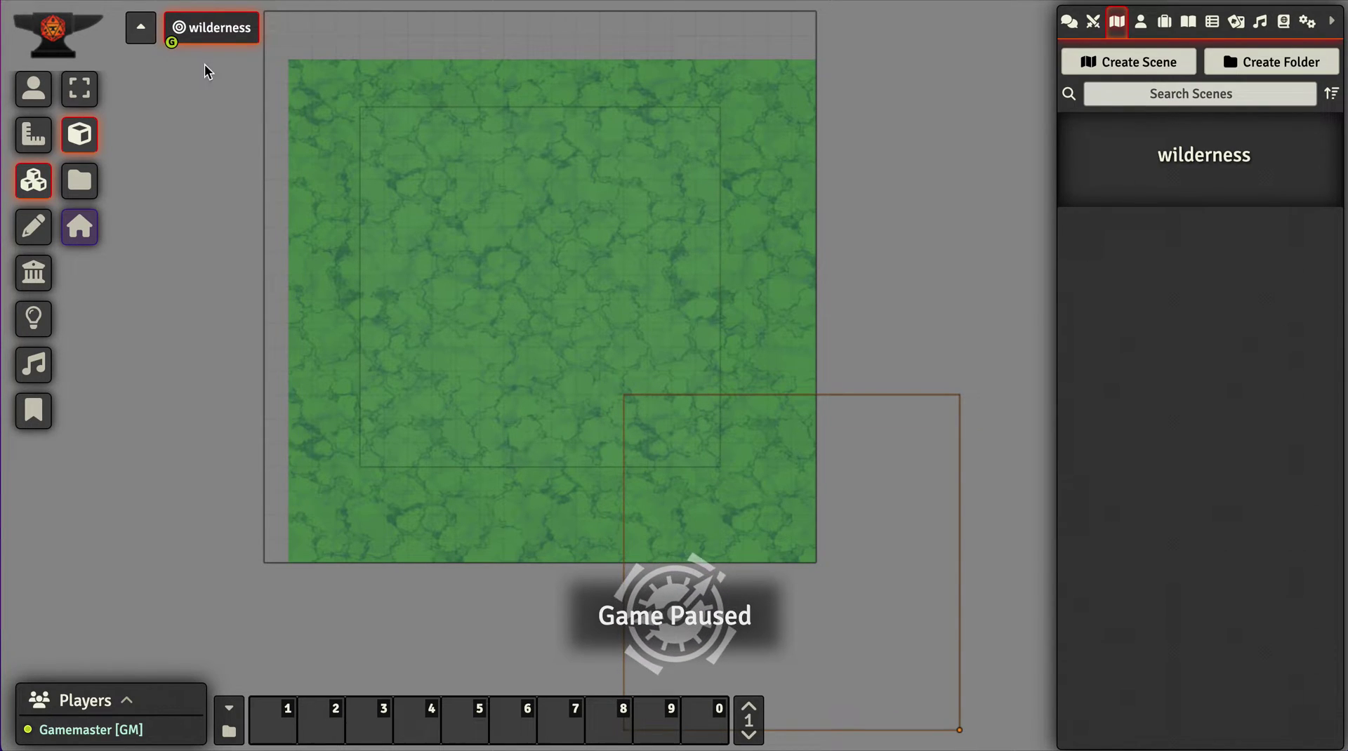
Reconfigure the wilderness scene's image dimensions to 2500 by 2500 pixels and save, accepting the dimension change
right_click(230, 39)
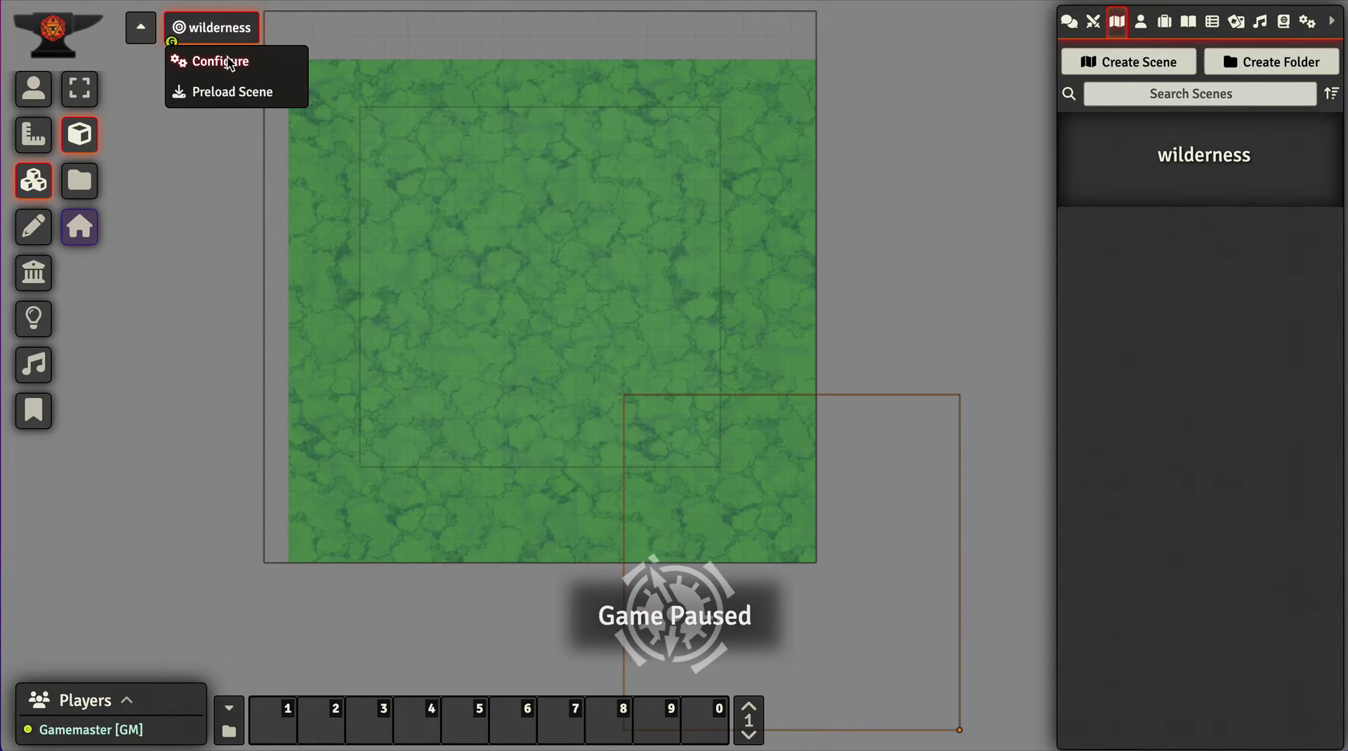
left_click(207, 61)
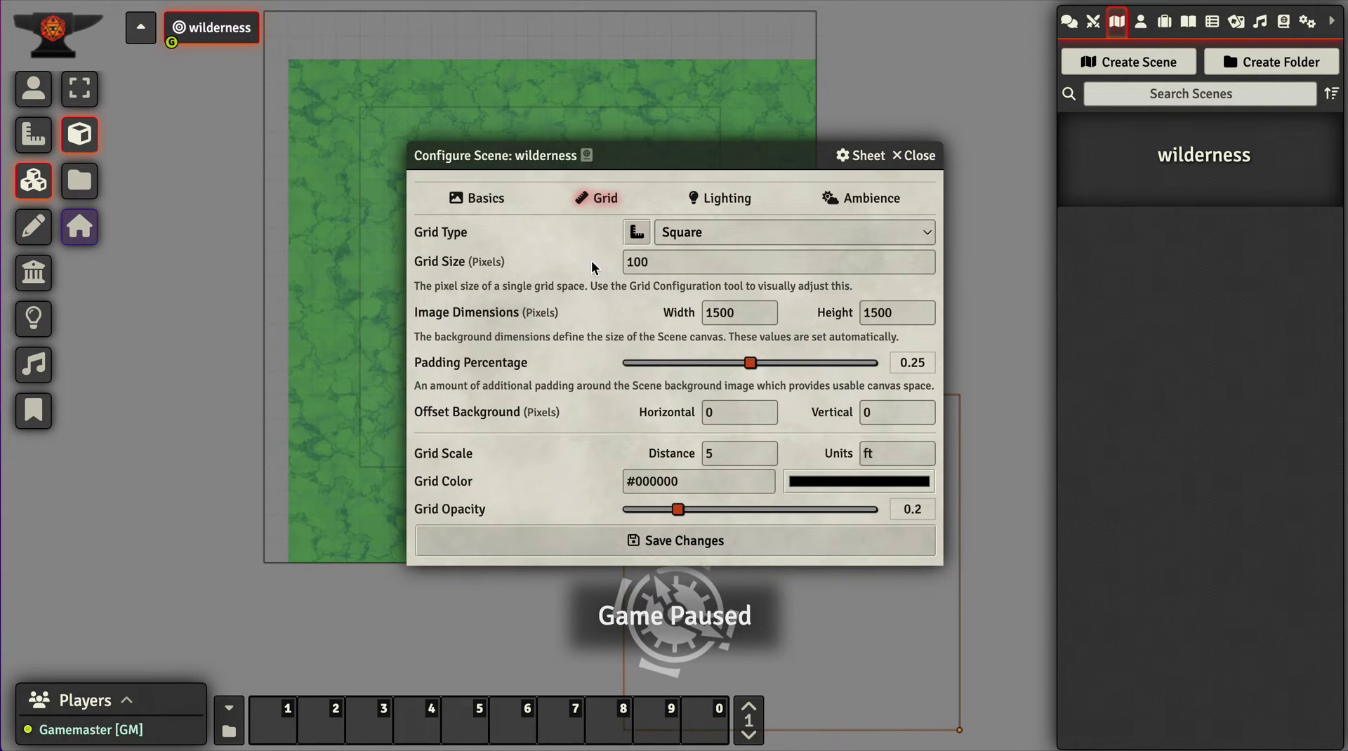
double_click(733, 313)
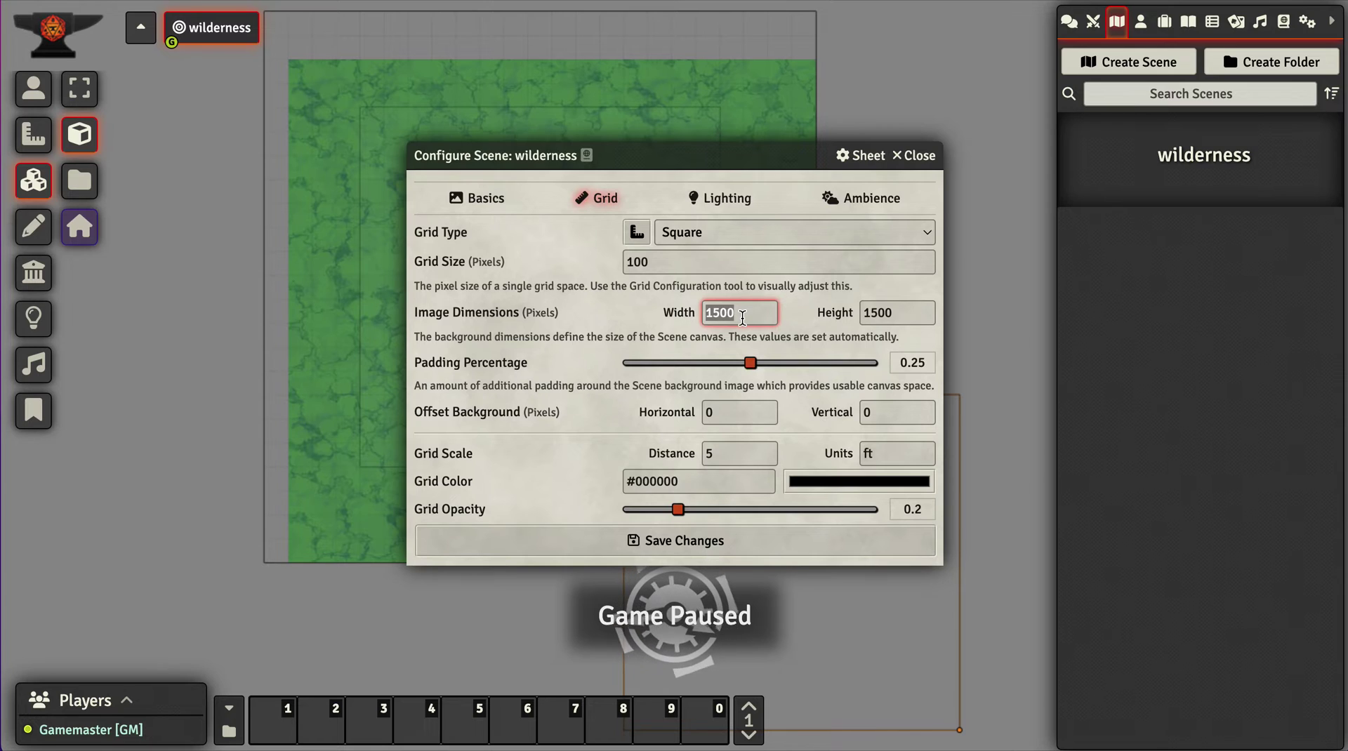
type("2500")
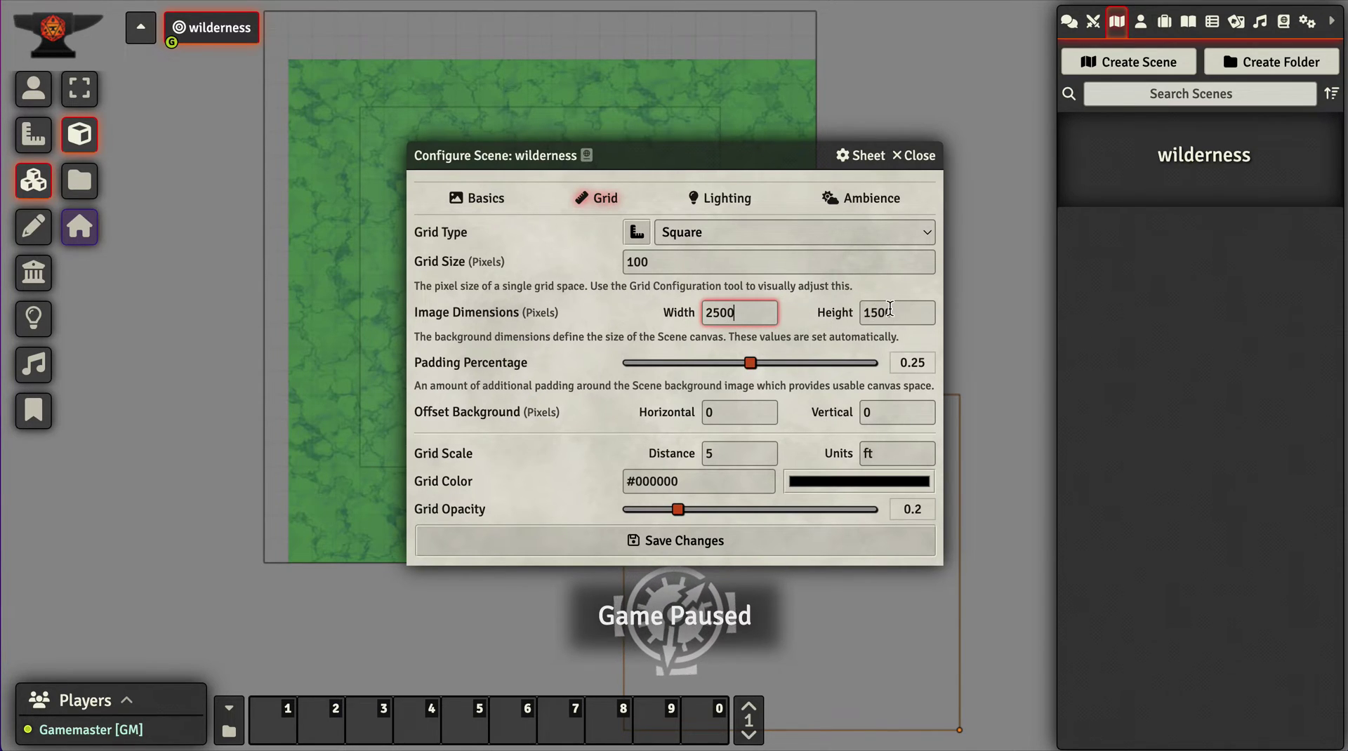
key("Tab")
type("2")
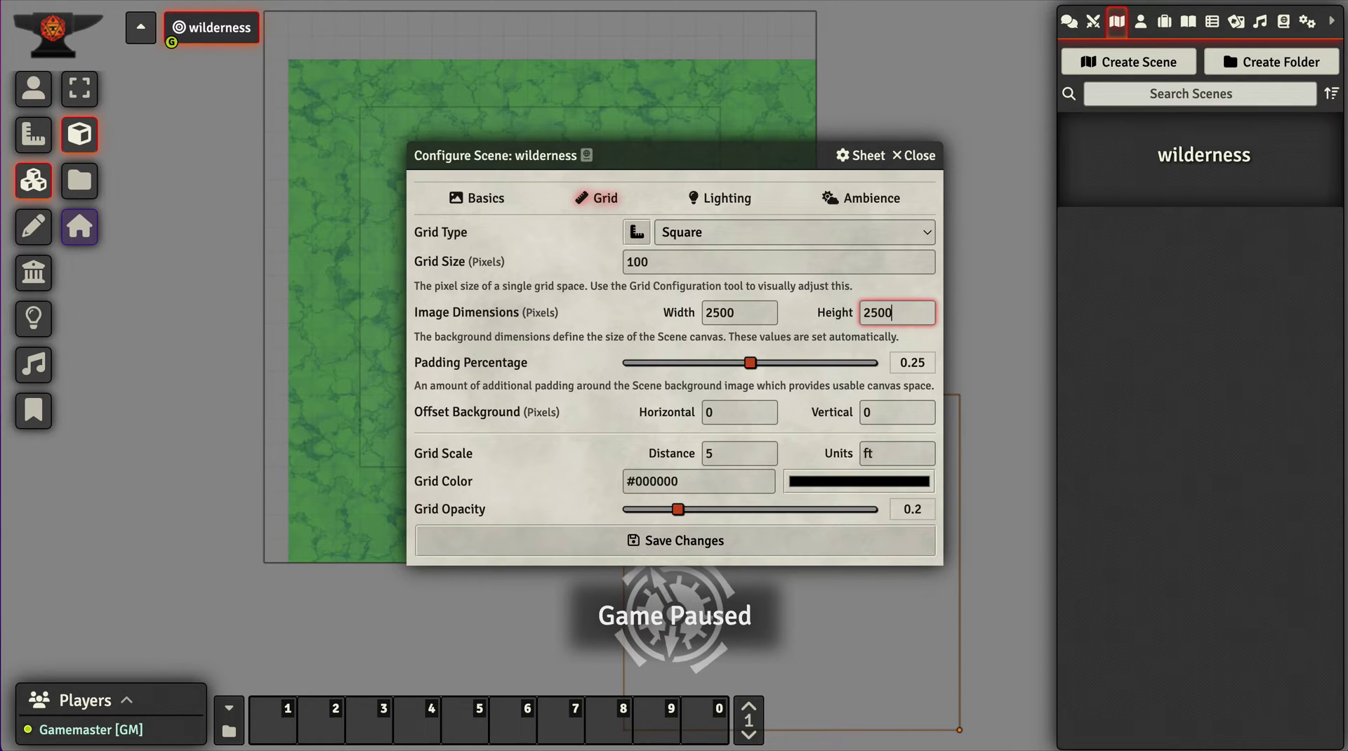
key("Return")
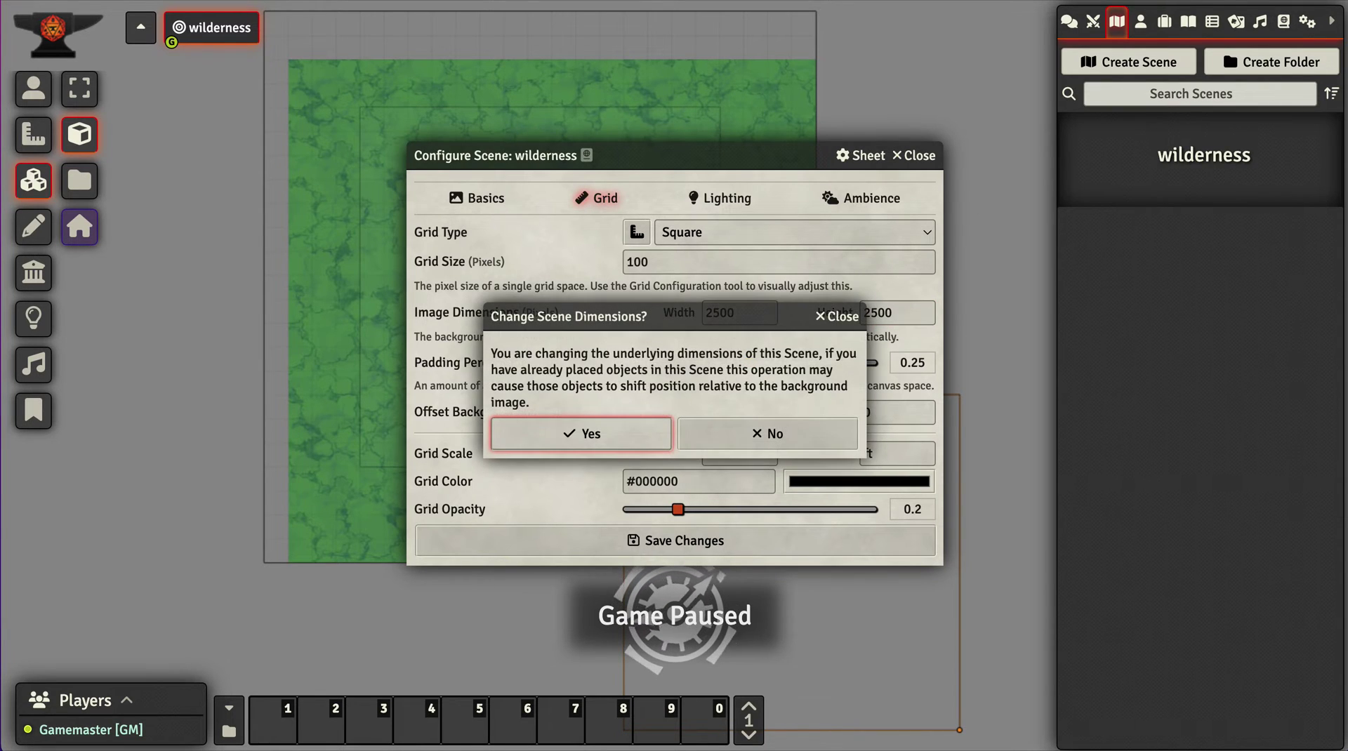
left_click(663, 421)
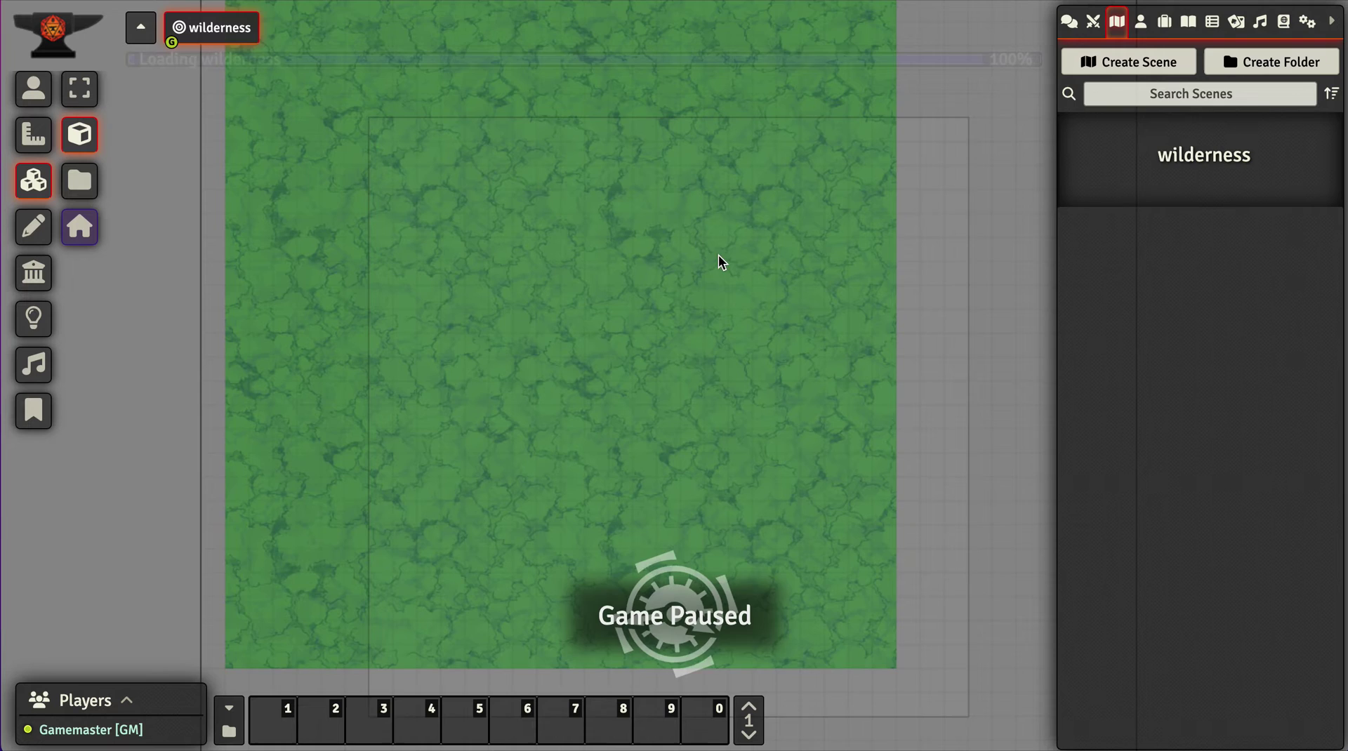
Select all the green floor tiles and move them together to cover the scene's inner map area
left_click_drag(718, 255, 700, 220)
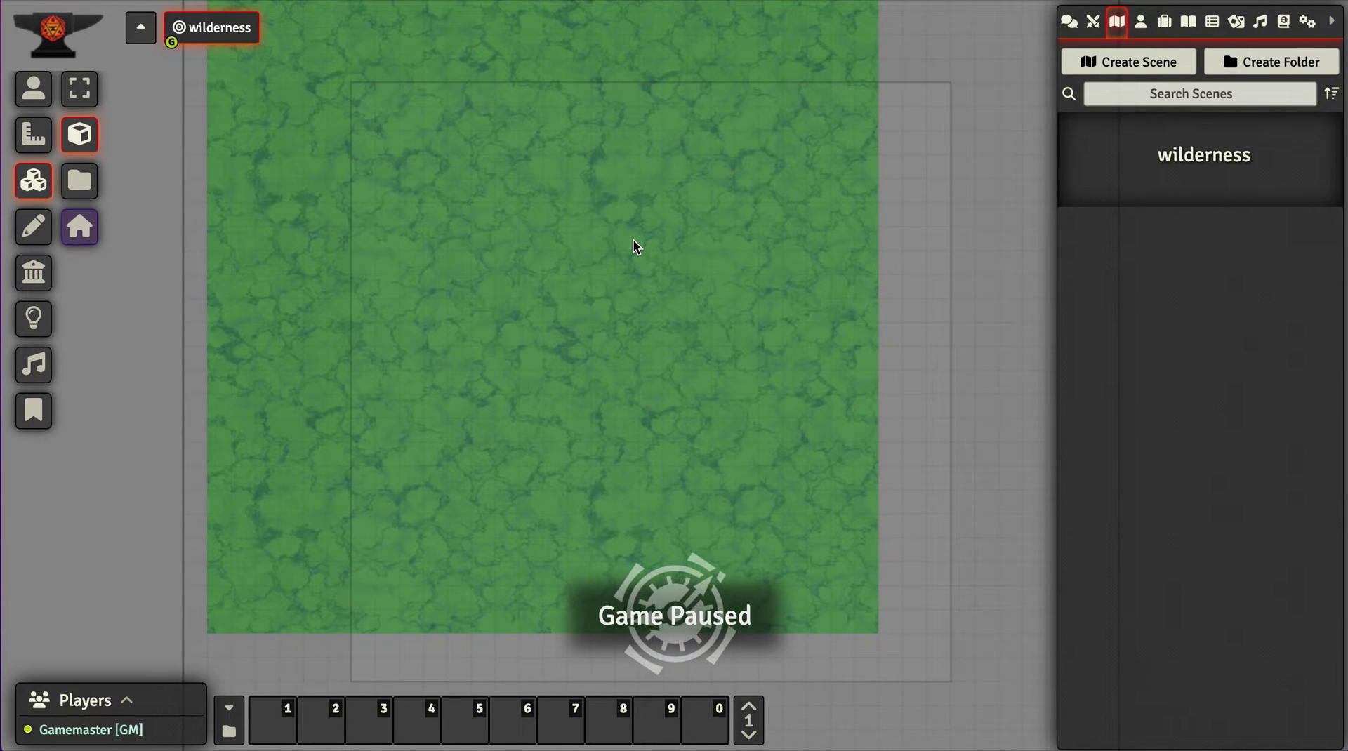
key("ctrl+a")
left_click_drag(627, 239, 735, 337)
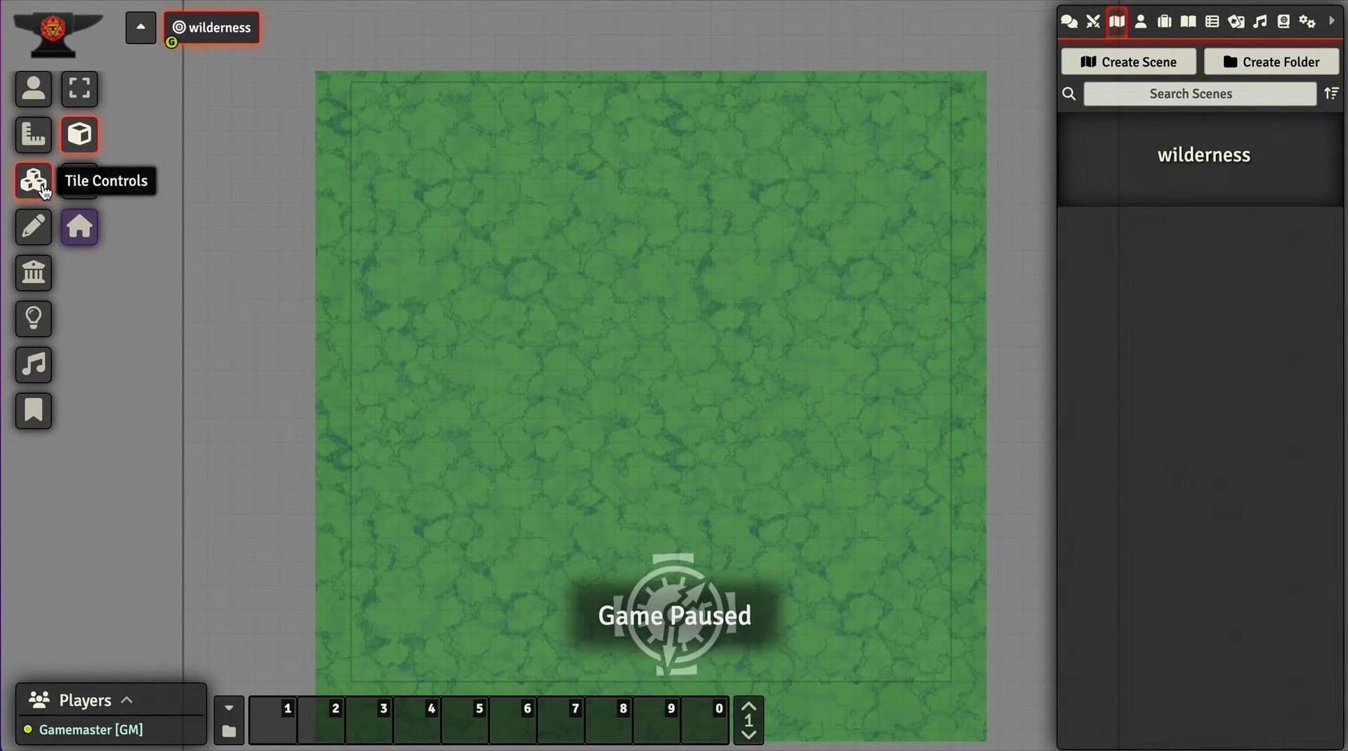
Browse the map tile folders and look through the camp assets in MapTiles/CampThings
left_click(80, 186)
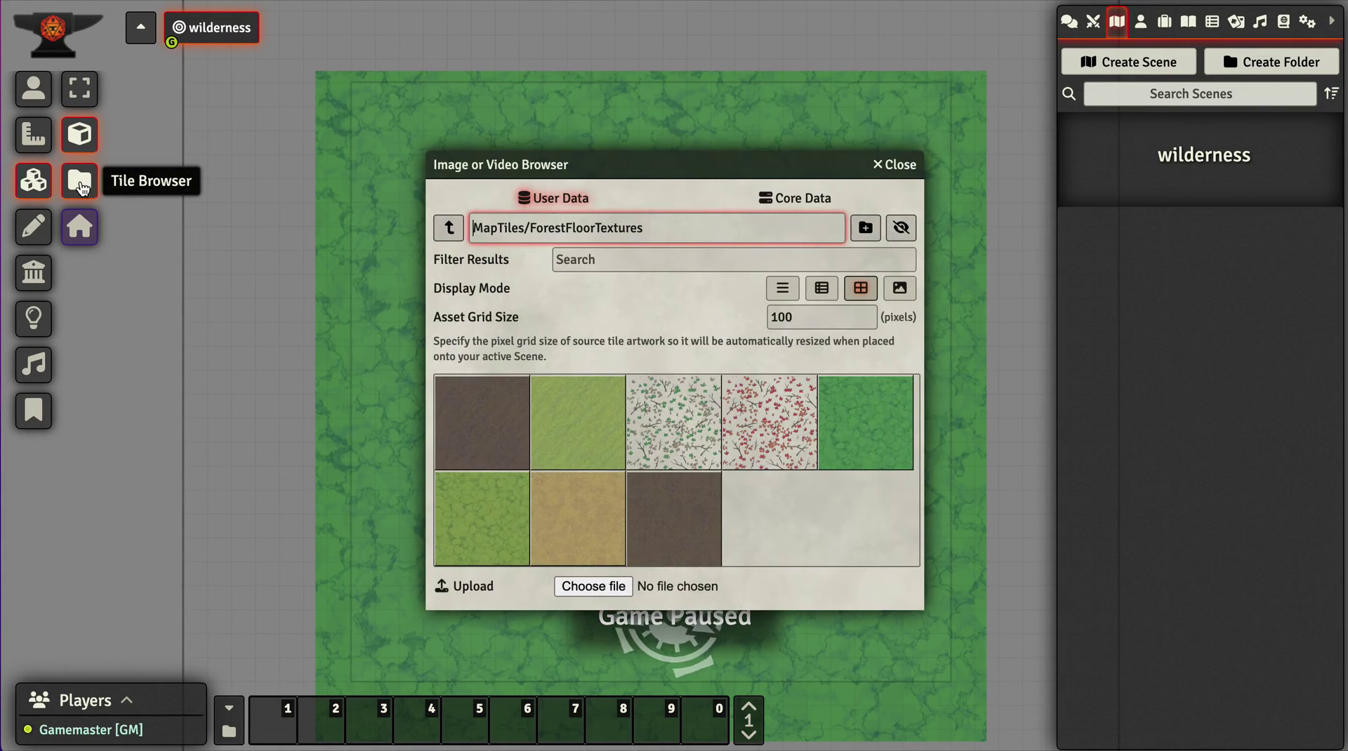
left_click(448, 228)
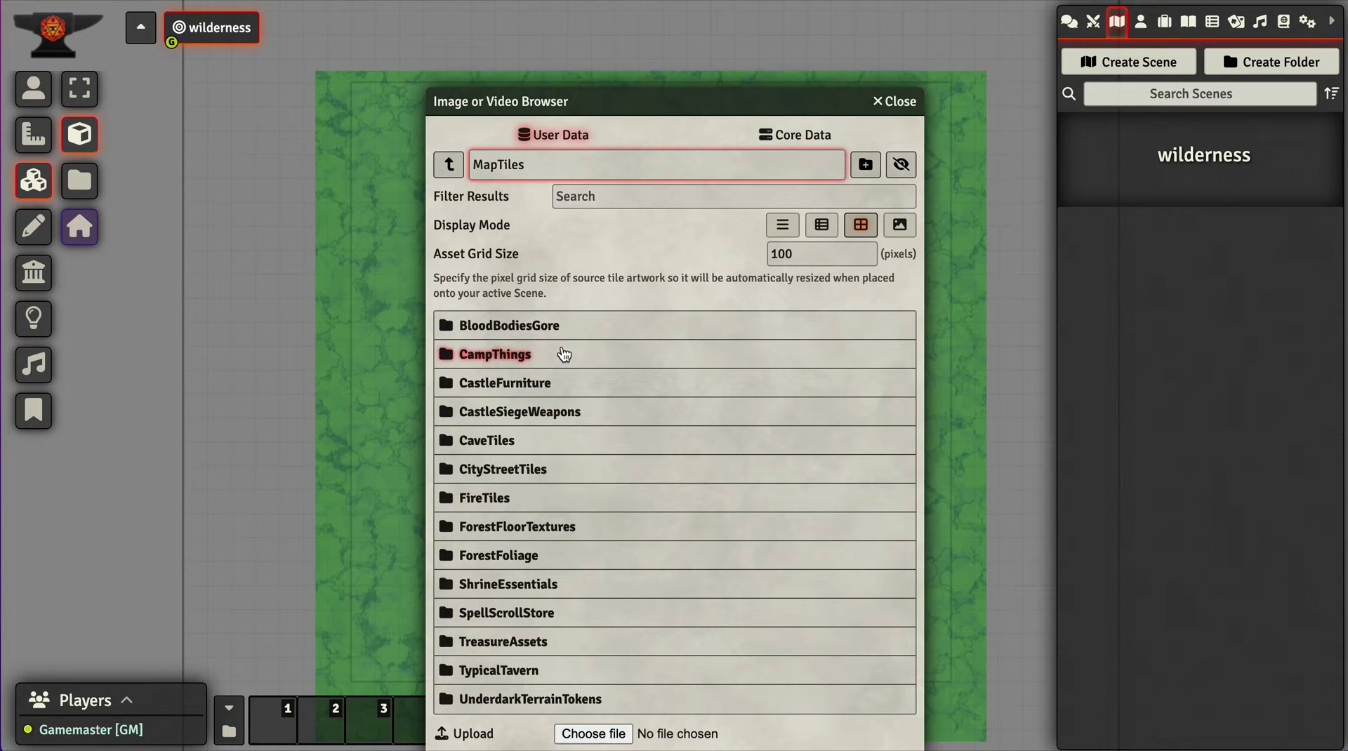
left_click(537, 528)
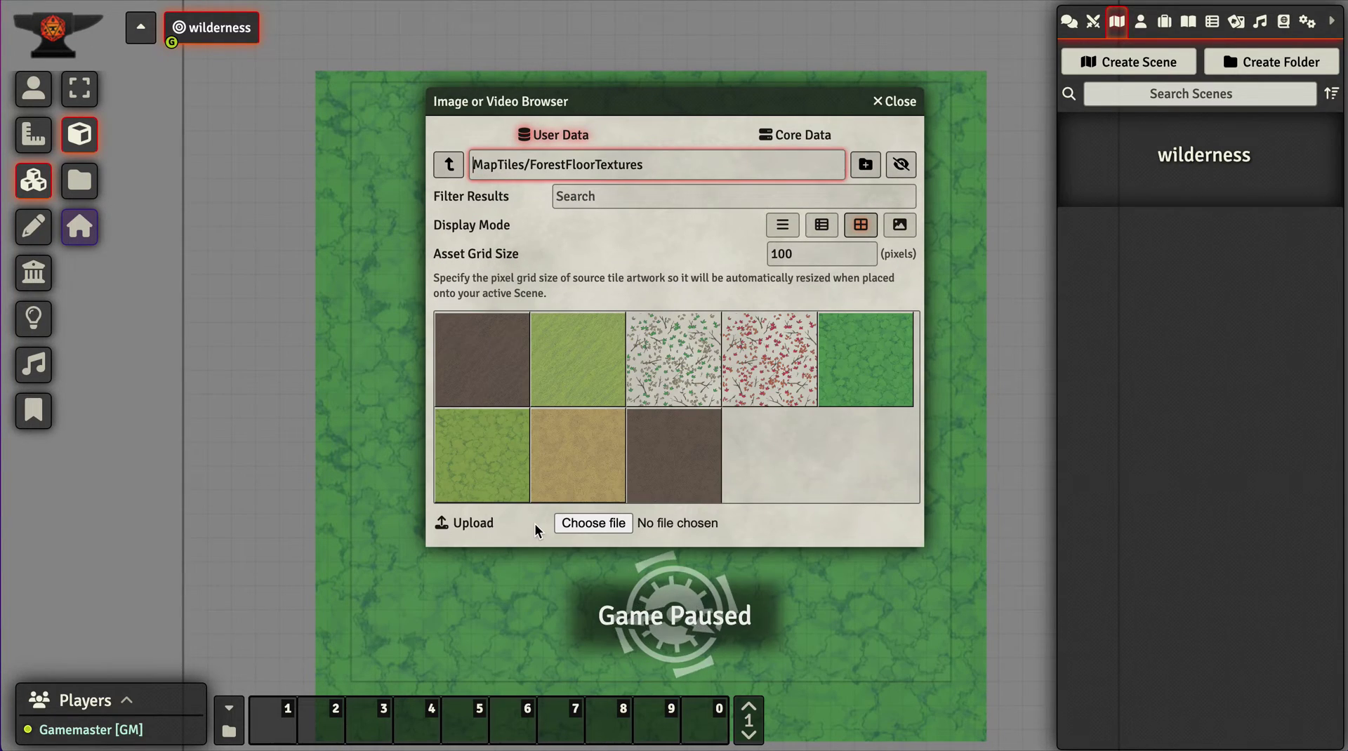
left_click(448, 165)
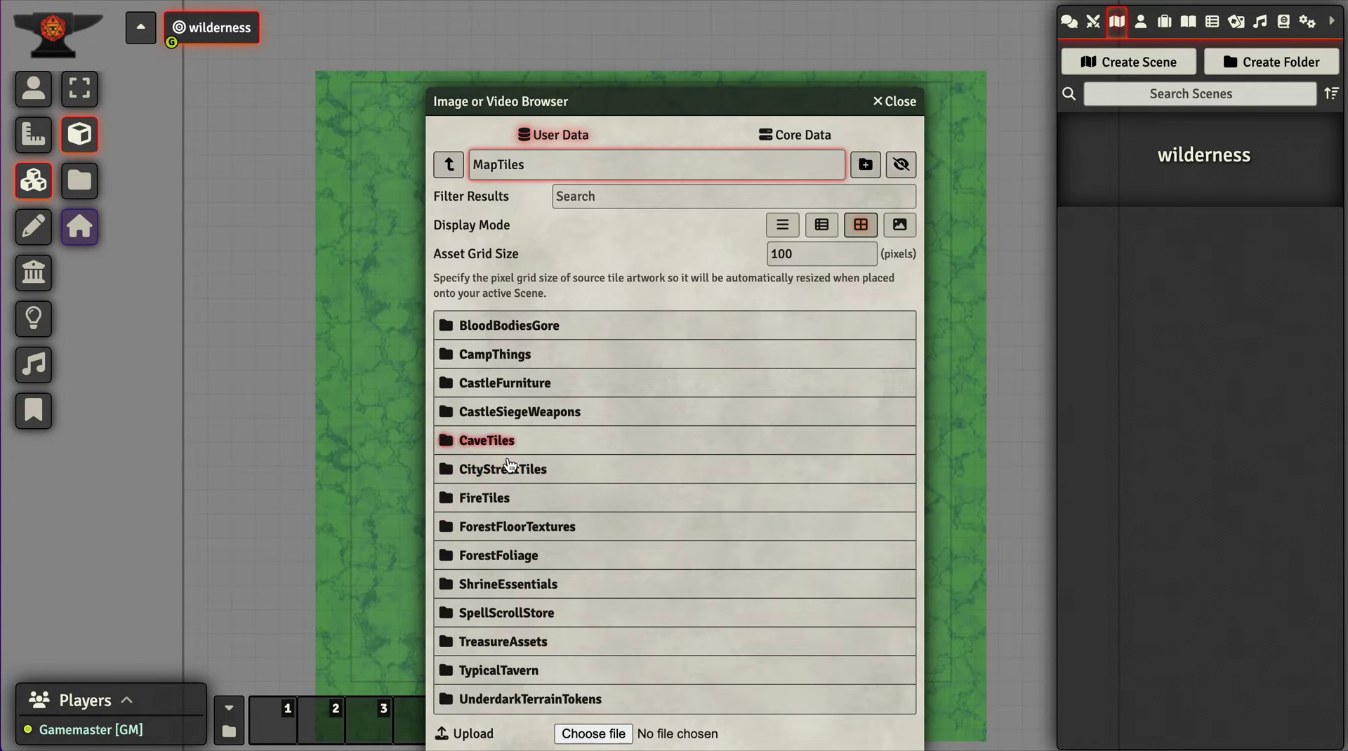
left_click(527, 356)
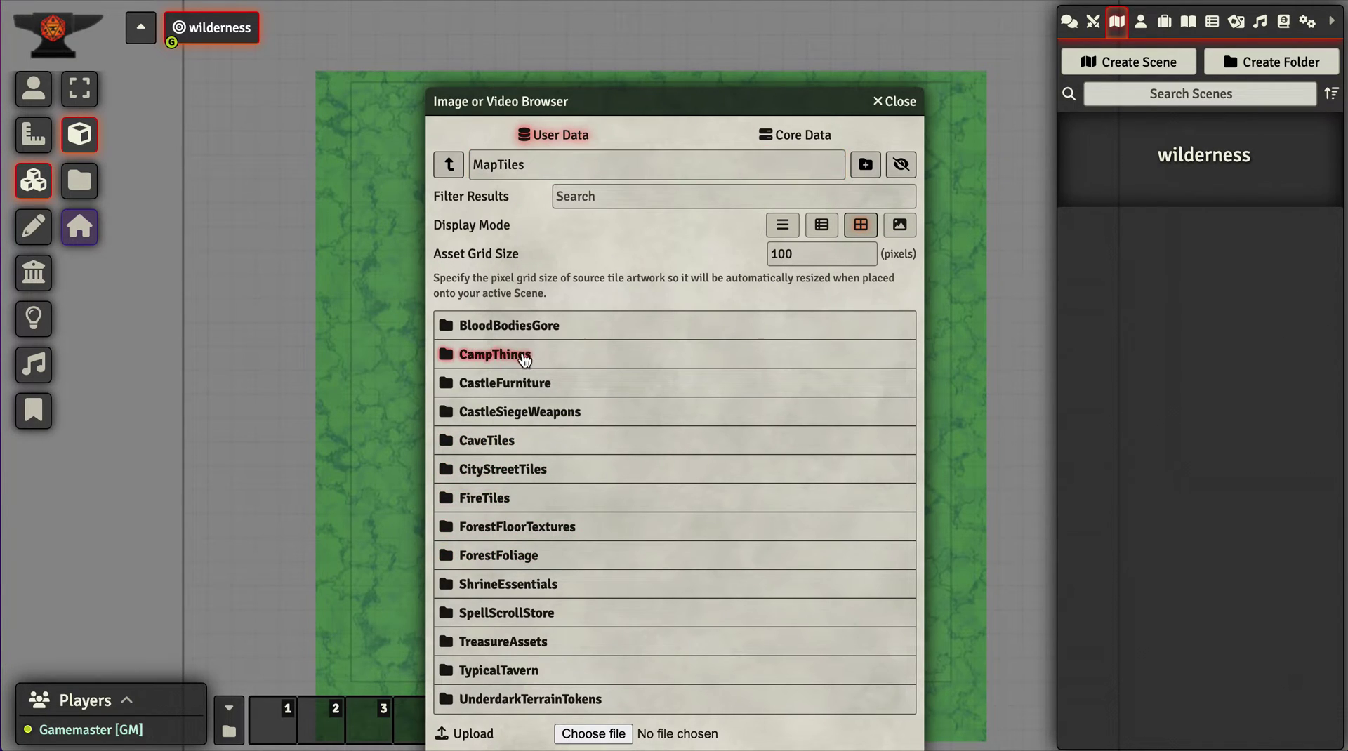
scroll(657, 430, "down", 6)
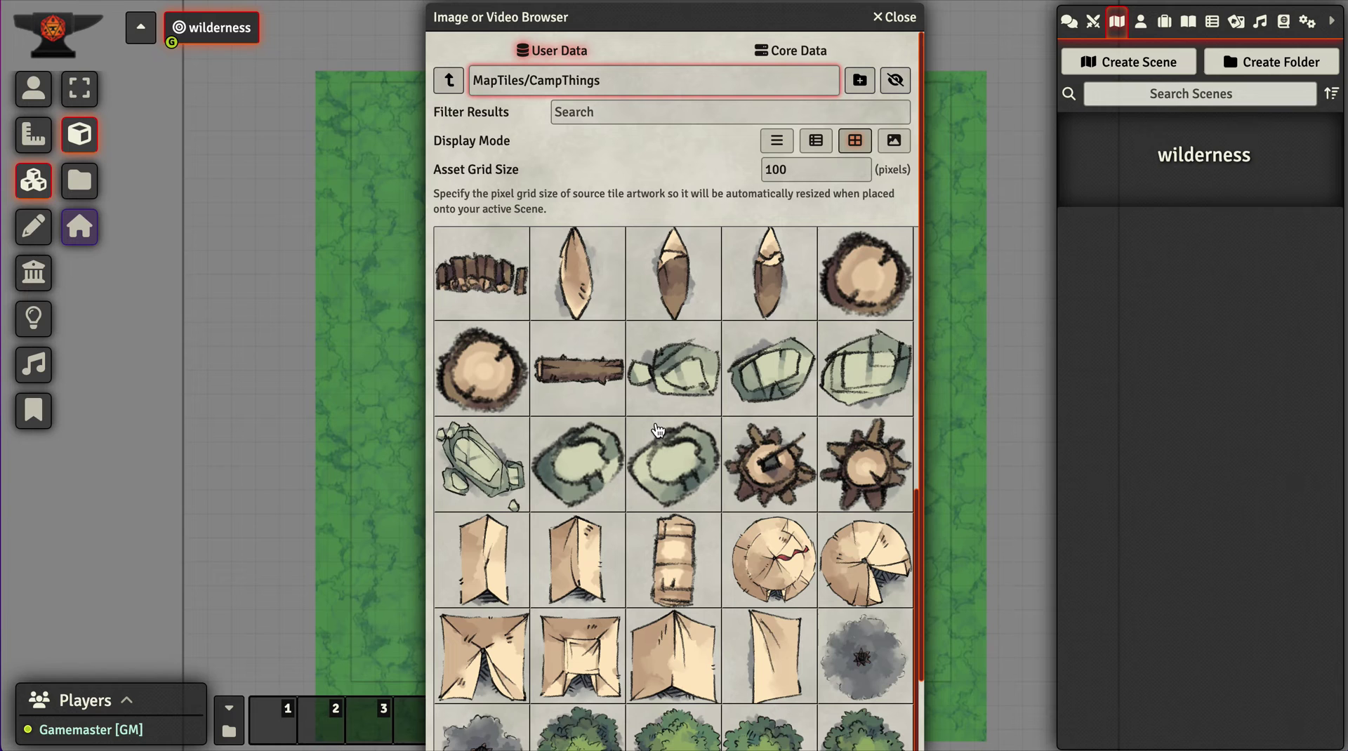
scroll(657, 430, "up", 5)
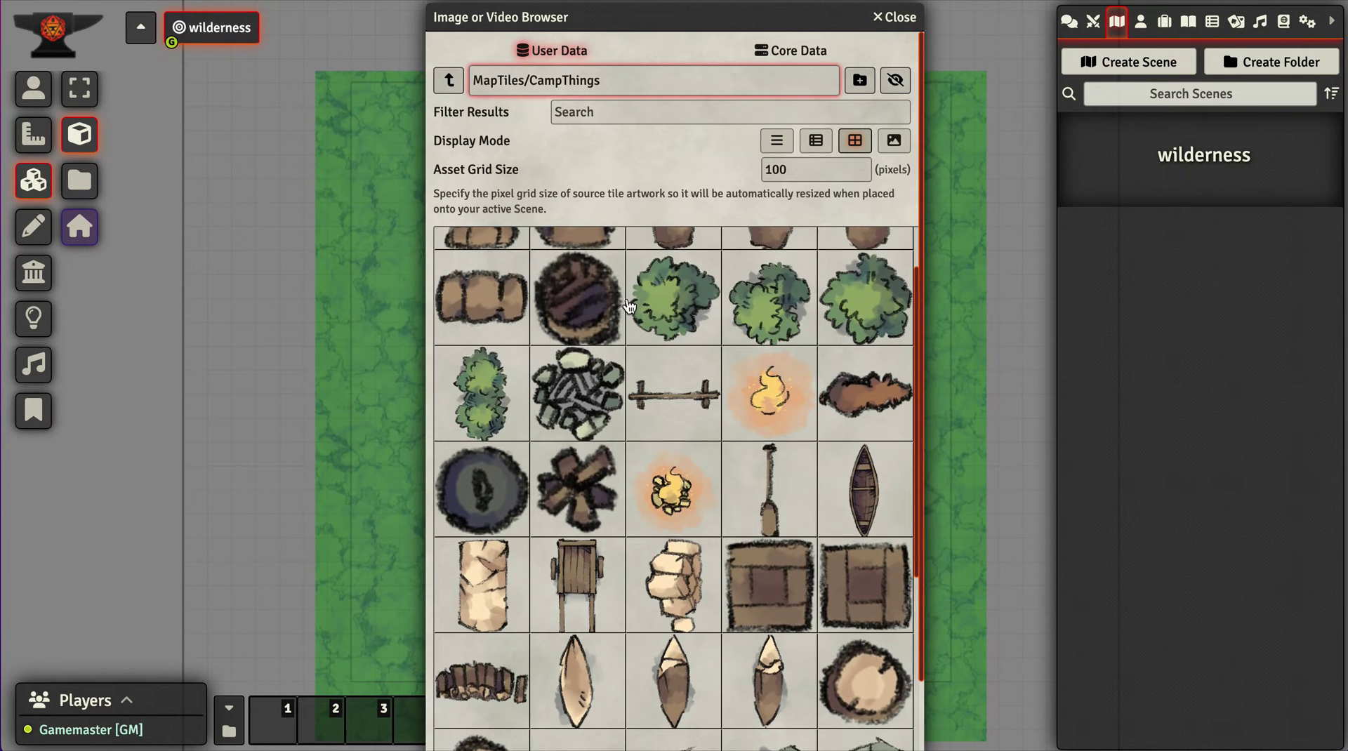
Move the asset browser aside and place the Campfire.png tile slightly above the middle of the map
left_click_drag(730, 12, 401, 12)
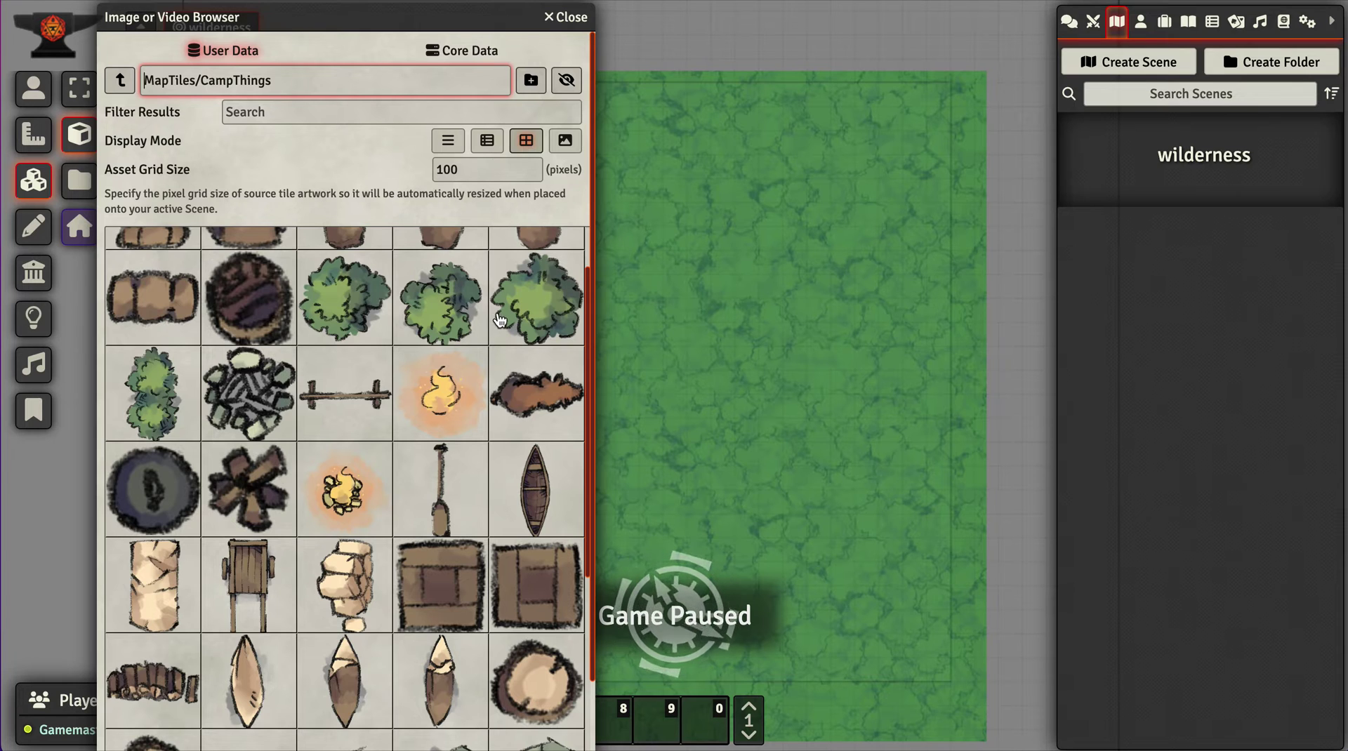
scroll(450, 344, "down", 1)
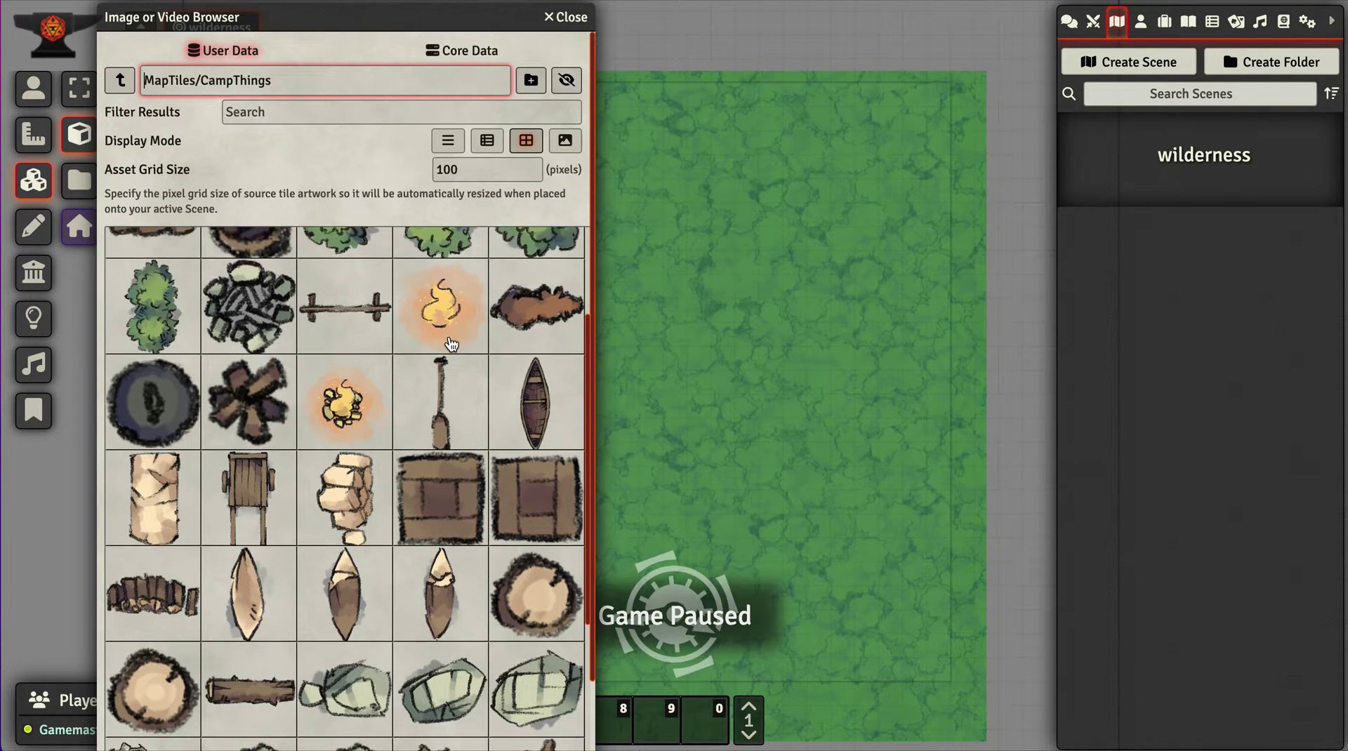
scroll(452, 343, "down", 1)
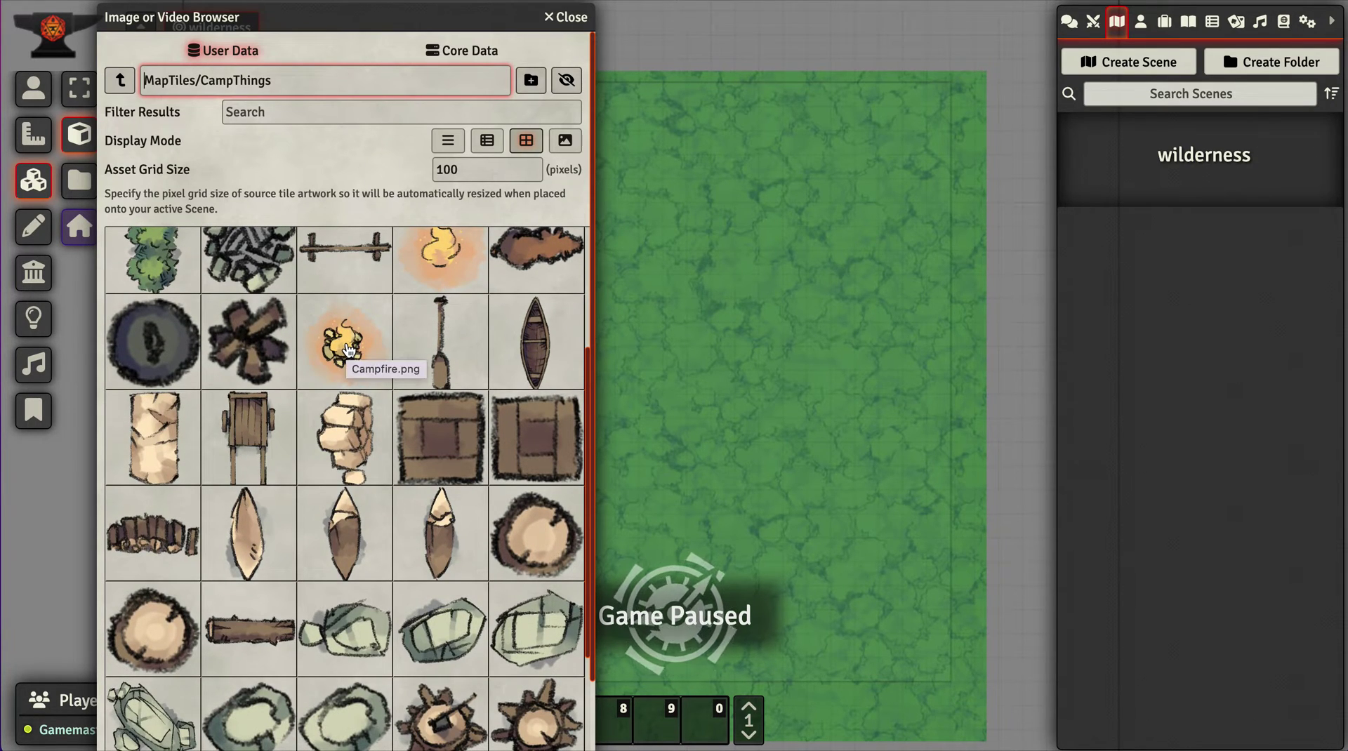
left_click_drag(349, 349, 702, 346)
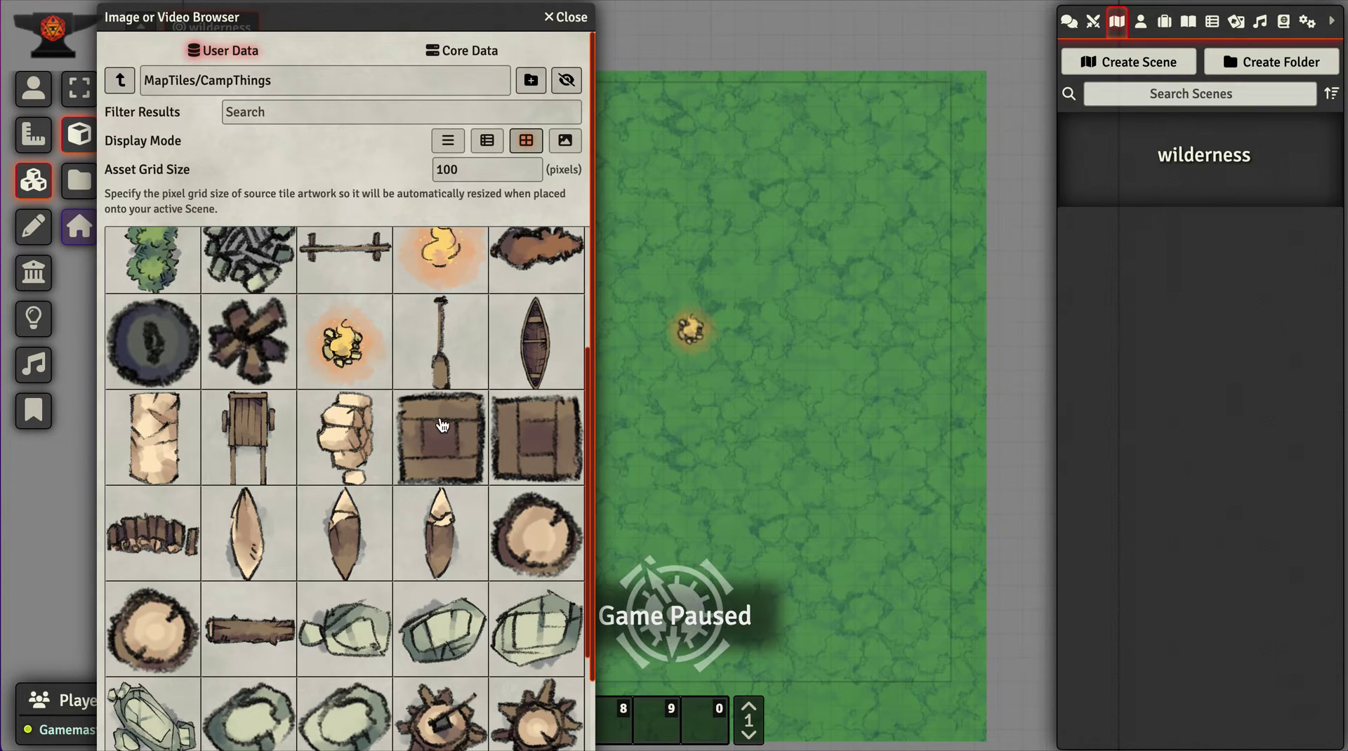
Place three single rock tiles and one large rock cluster to the east and southeast of the campfire
scroll(442, 425, "down", 1)
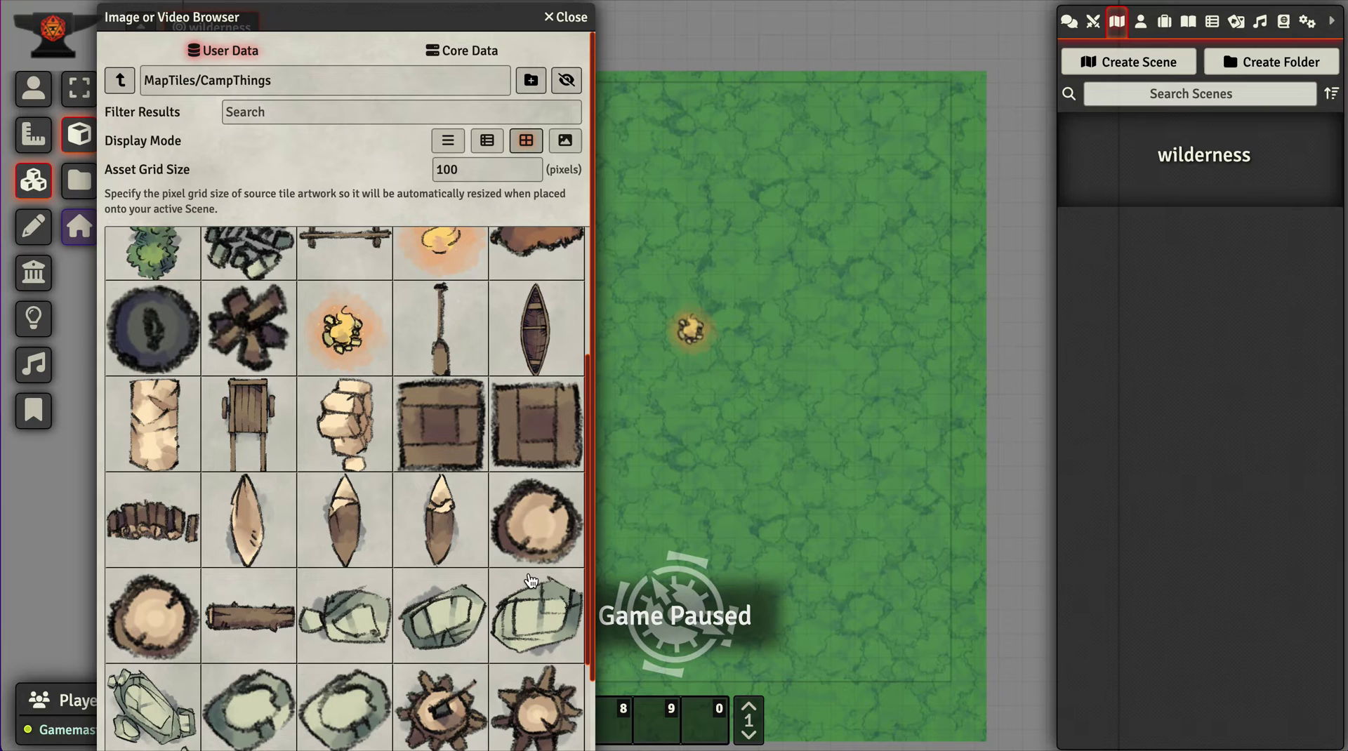
left_click_drag(533, 622, 805, 365)
left_click_drag(467, 604, 761, 411)
left_click_drag(414, 590, 791, 394)
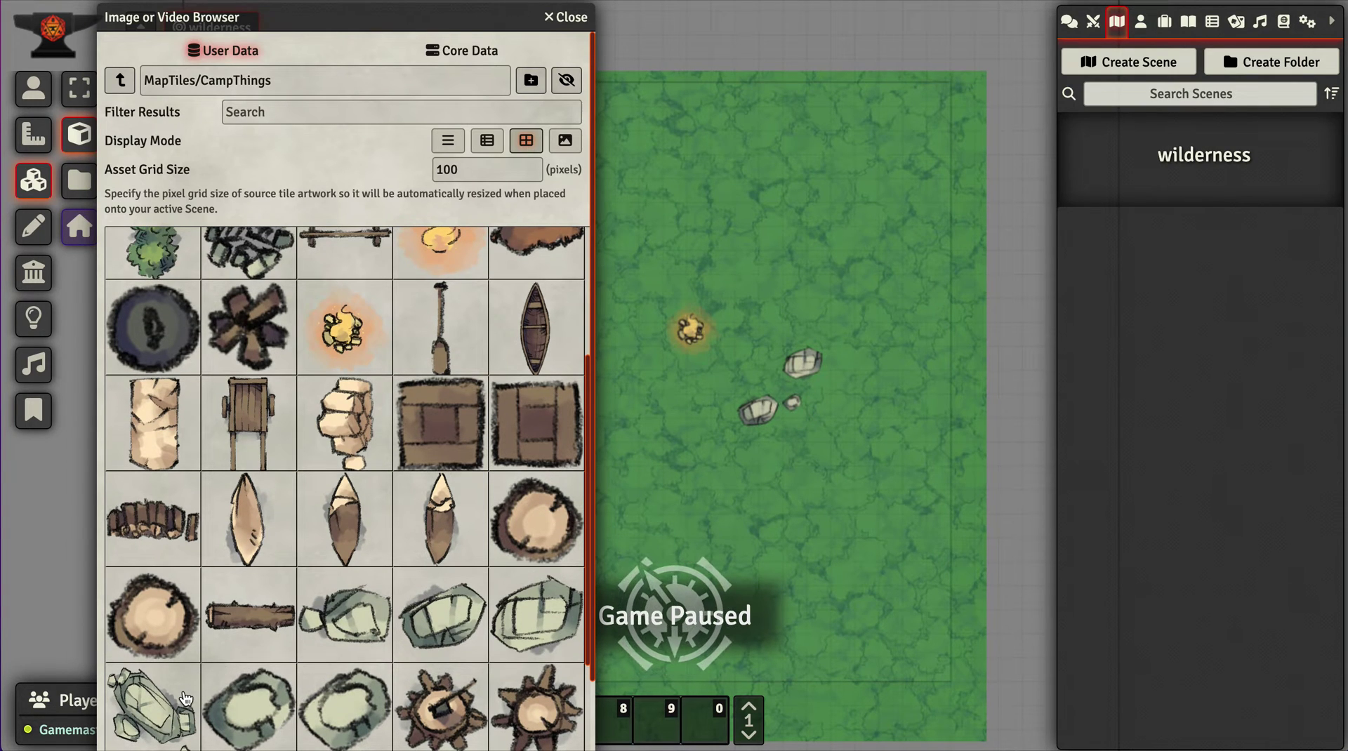
left_click_drag(184, 698, 805, 317)
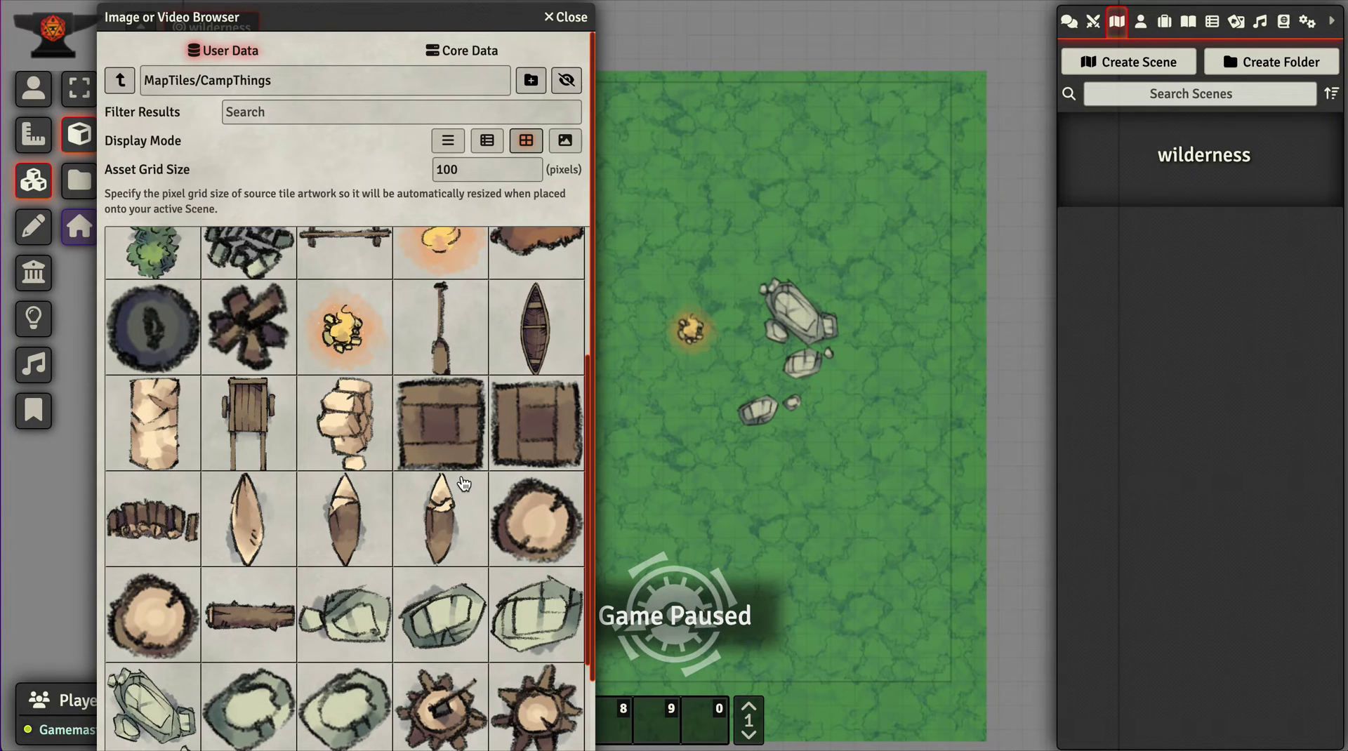
Look through the camp assets and place a plain tree stump with roots north of the campfire
scroll(366, 481, "down", 3)
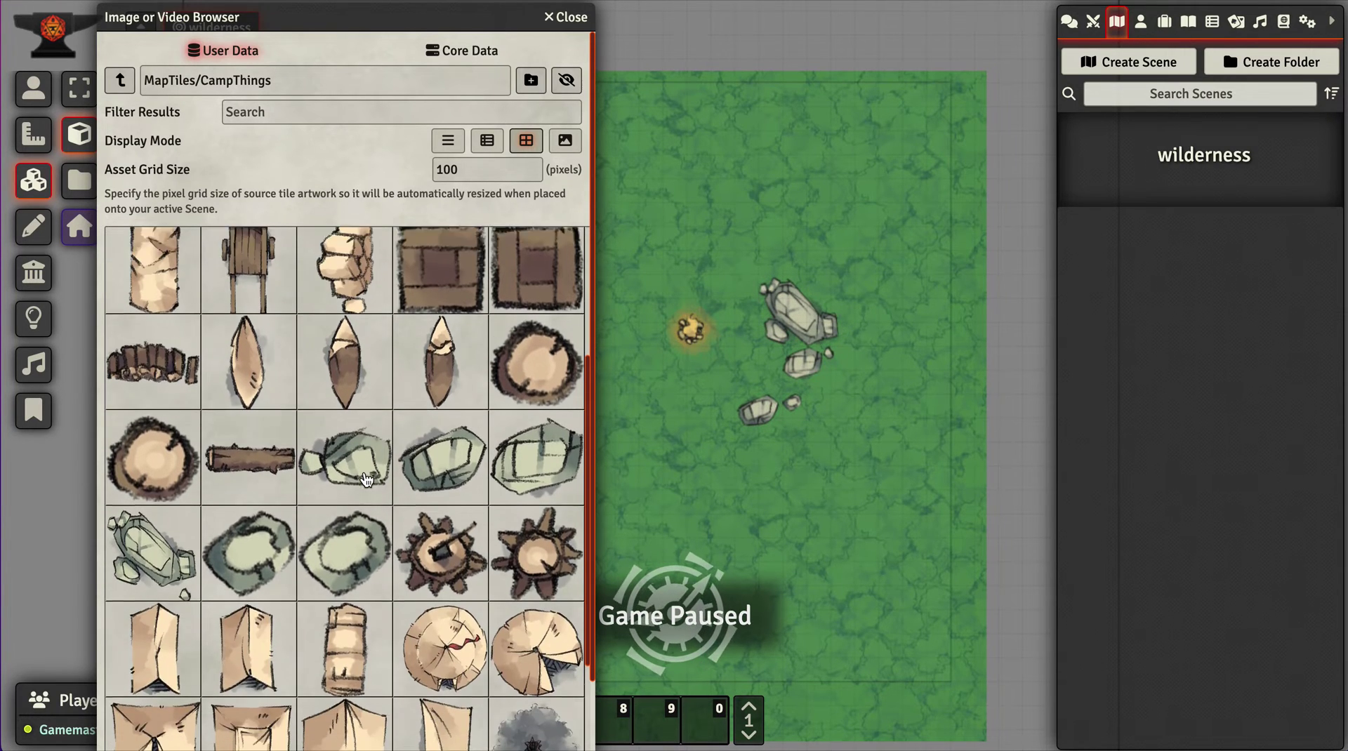
scroll(366, 480, "down", 1)
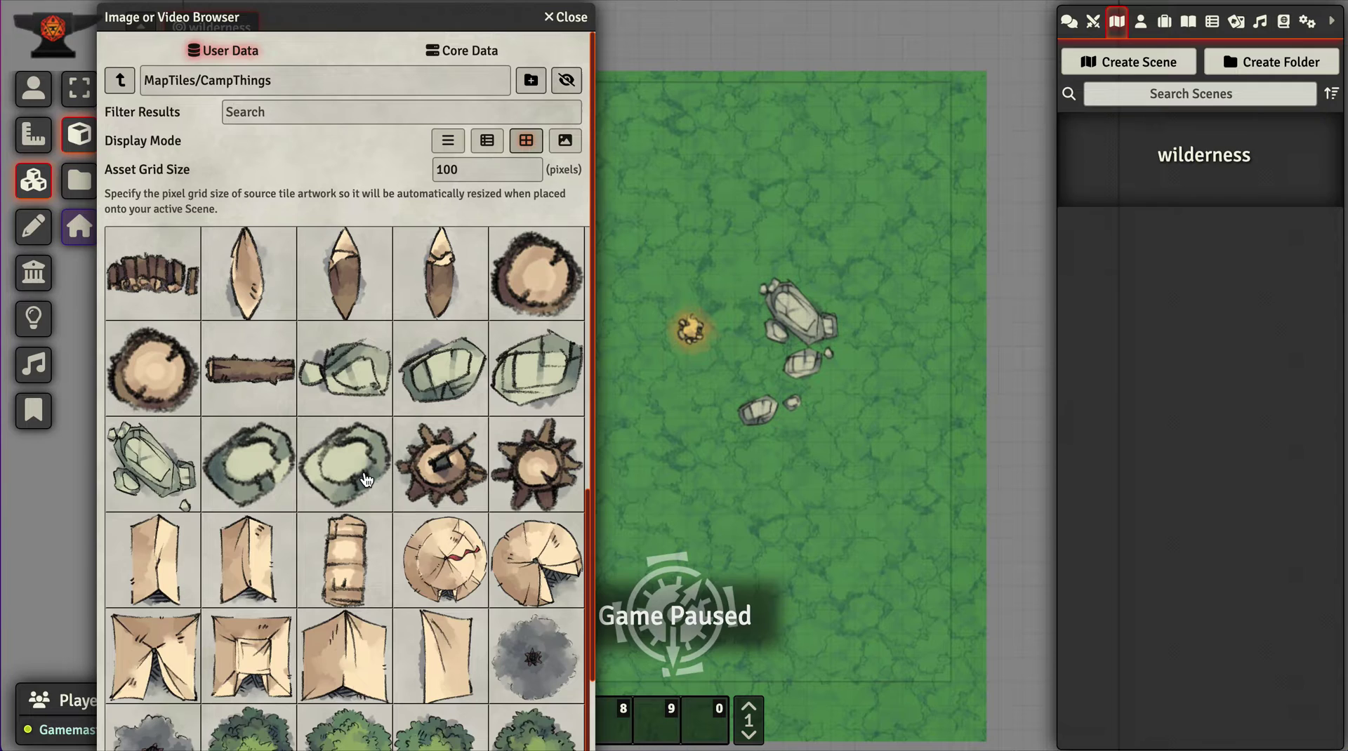
scroll(365, 480, "down", 1)
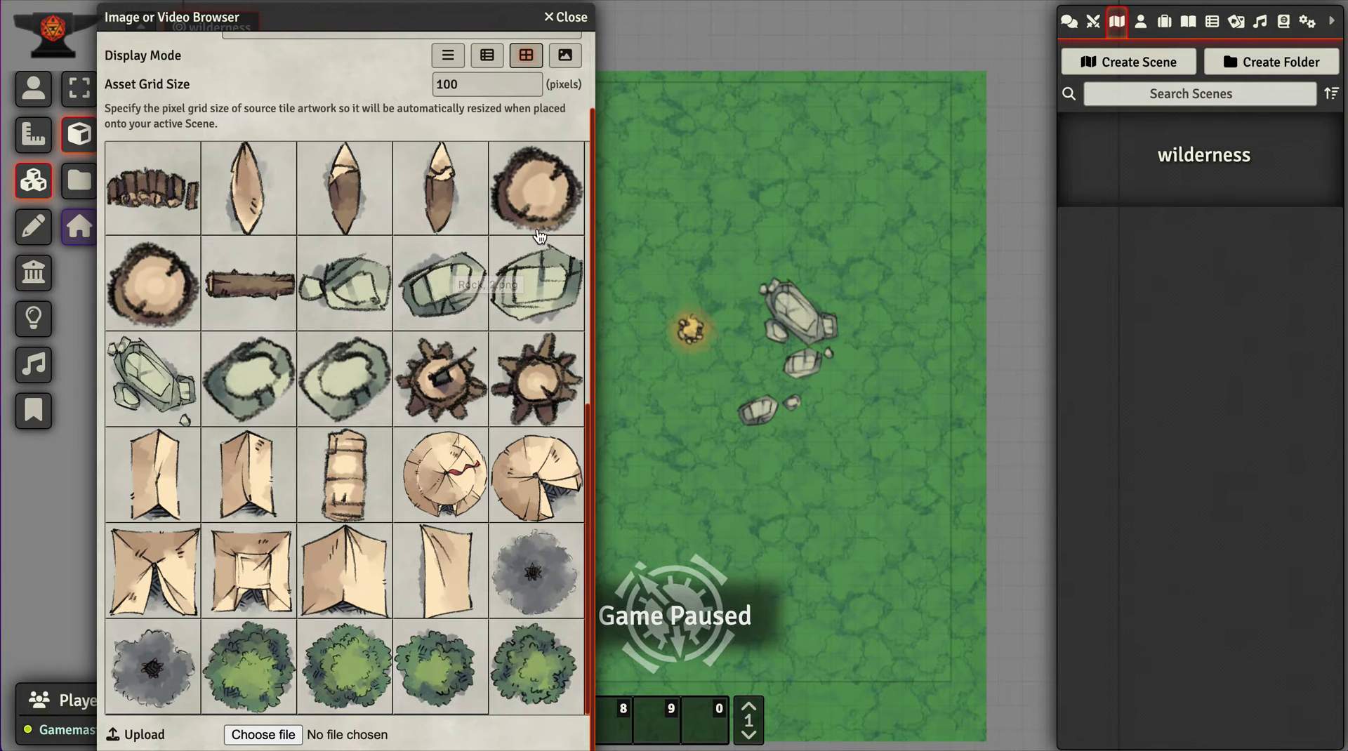
scroll(325, 251, "up", 1)
scroll(325, 251, "up", 2)
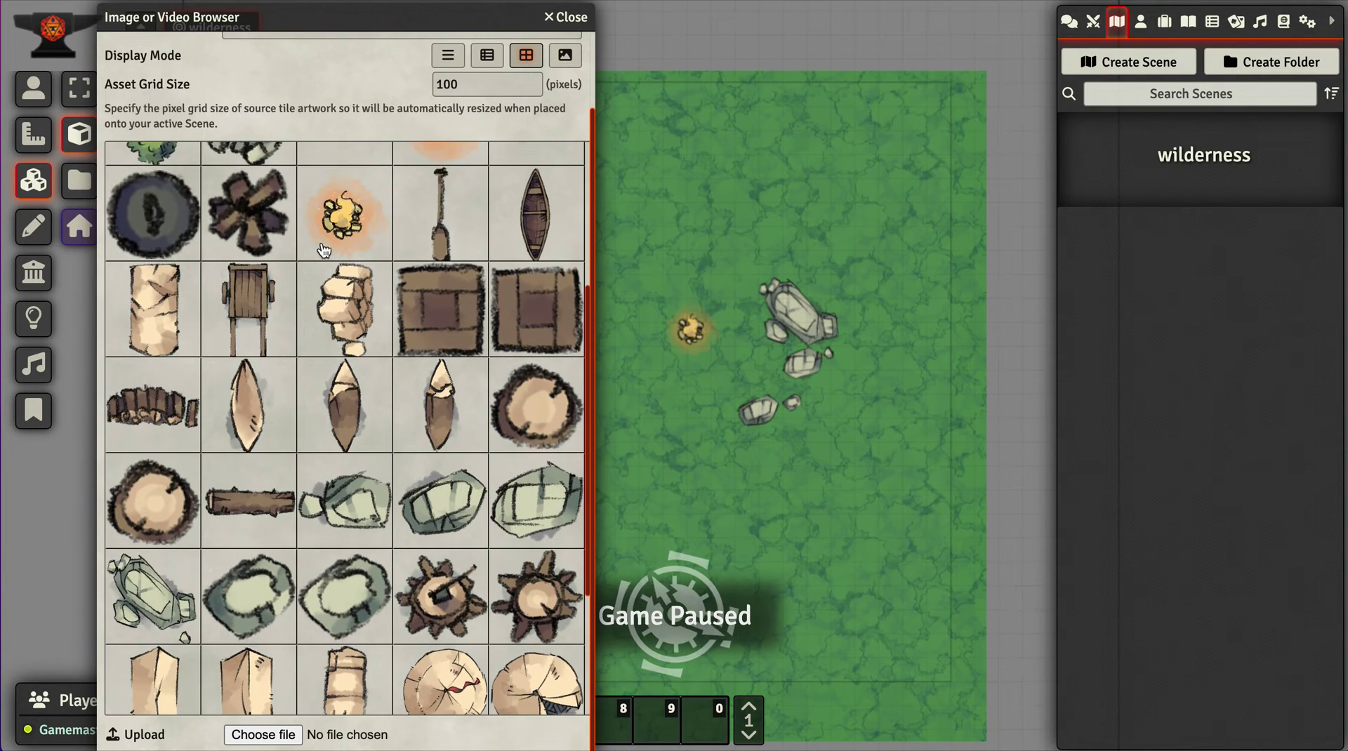
scroll(324, 251, "up", 3)
scroll(325, 251, "up", 1)
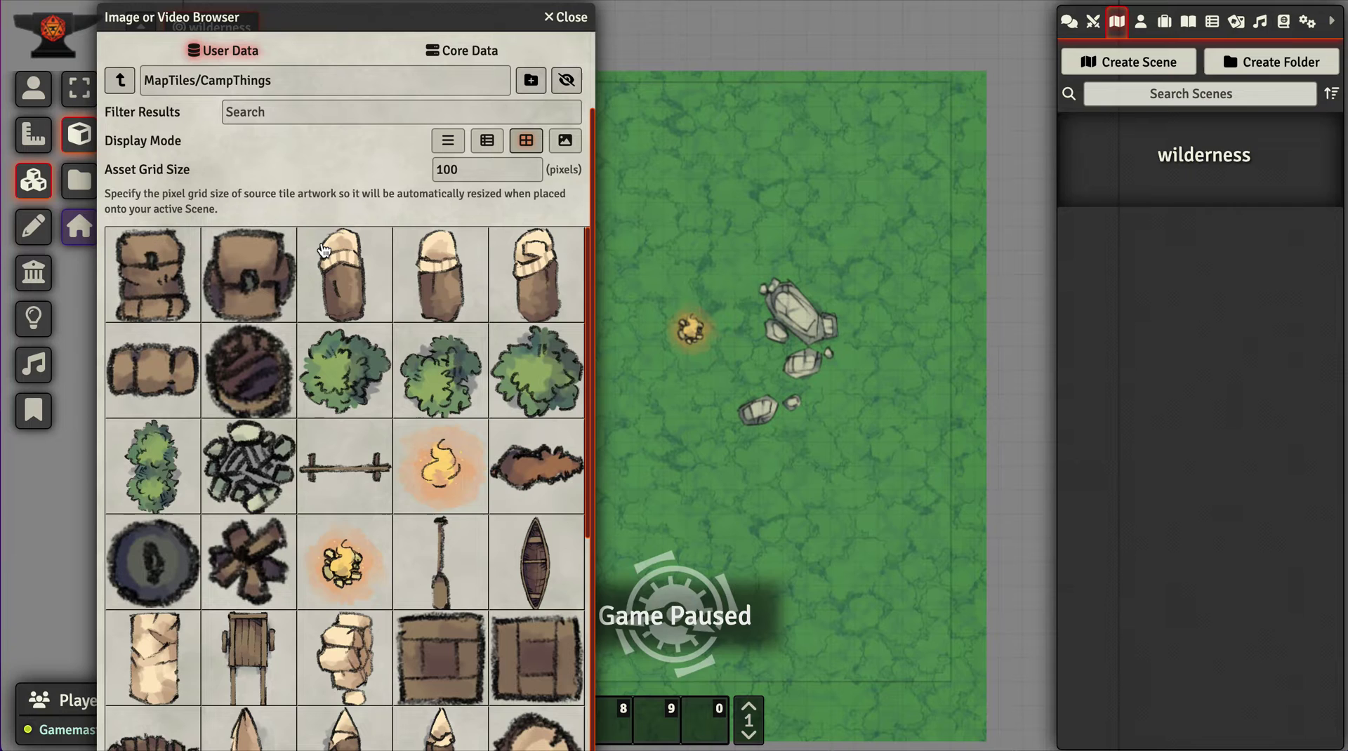
scroll(325, 251, "down", 5)
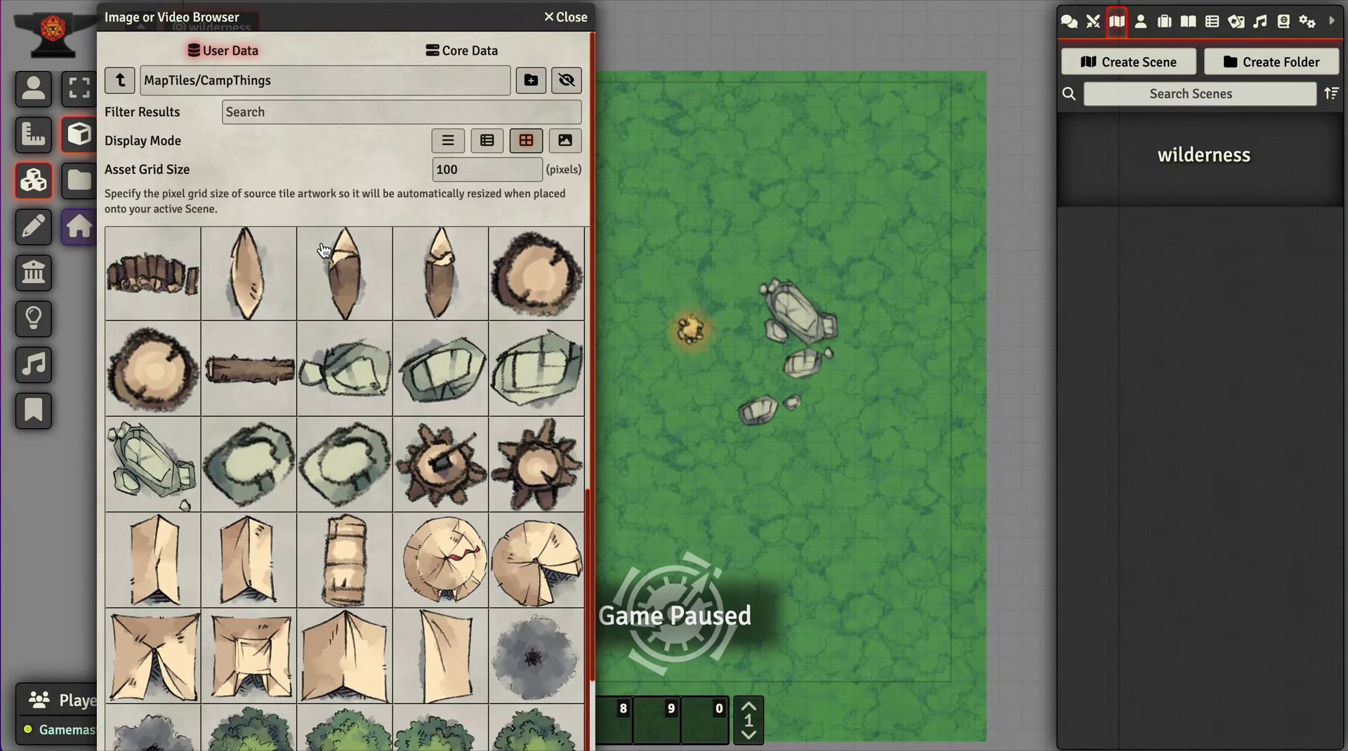
left_click_drag(539, 480, 709, 226)
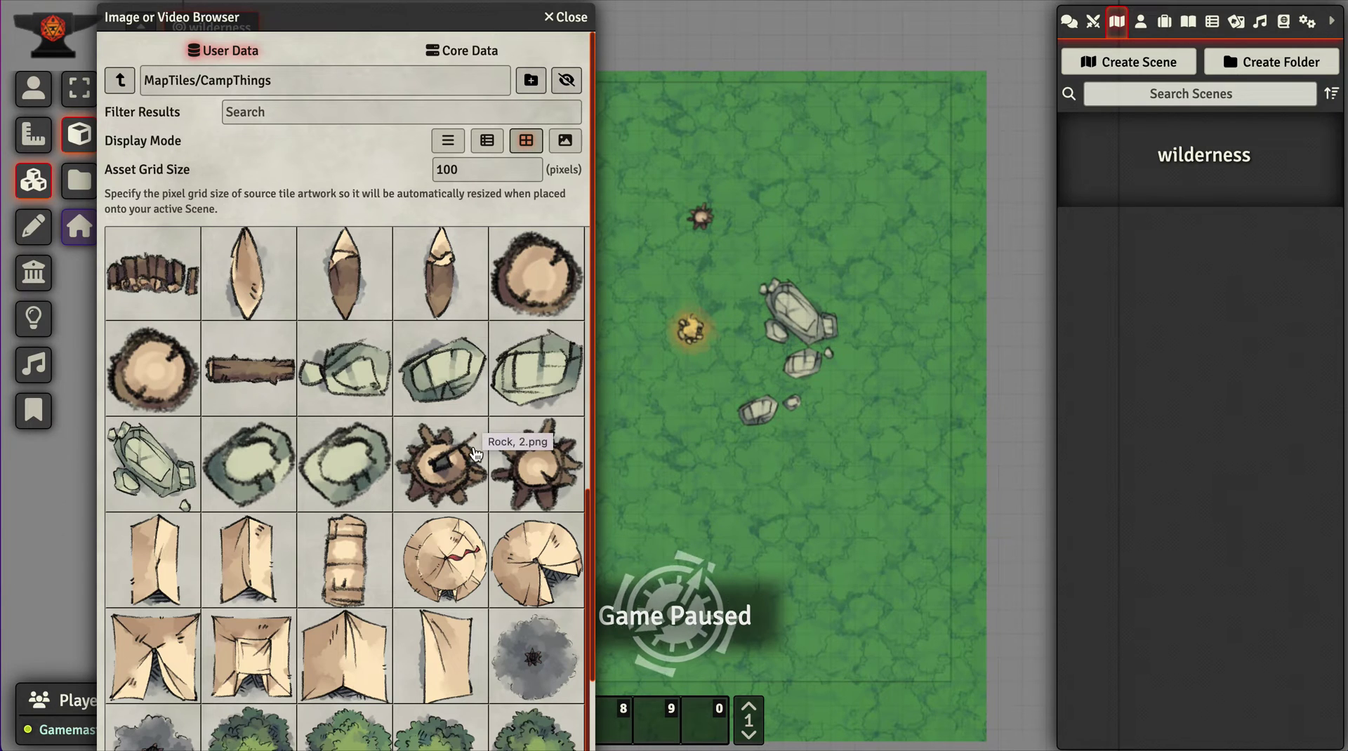
Place a round leafy tree over the stump north of the campfire and close the asset browser
scroll(475, 450, "down", 1)
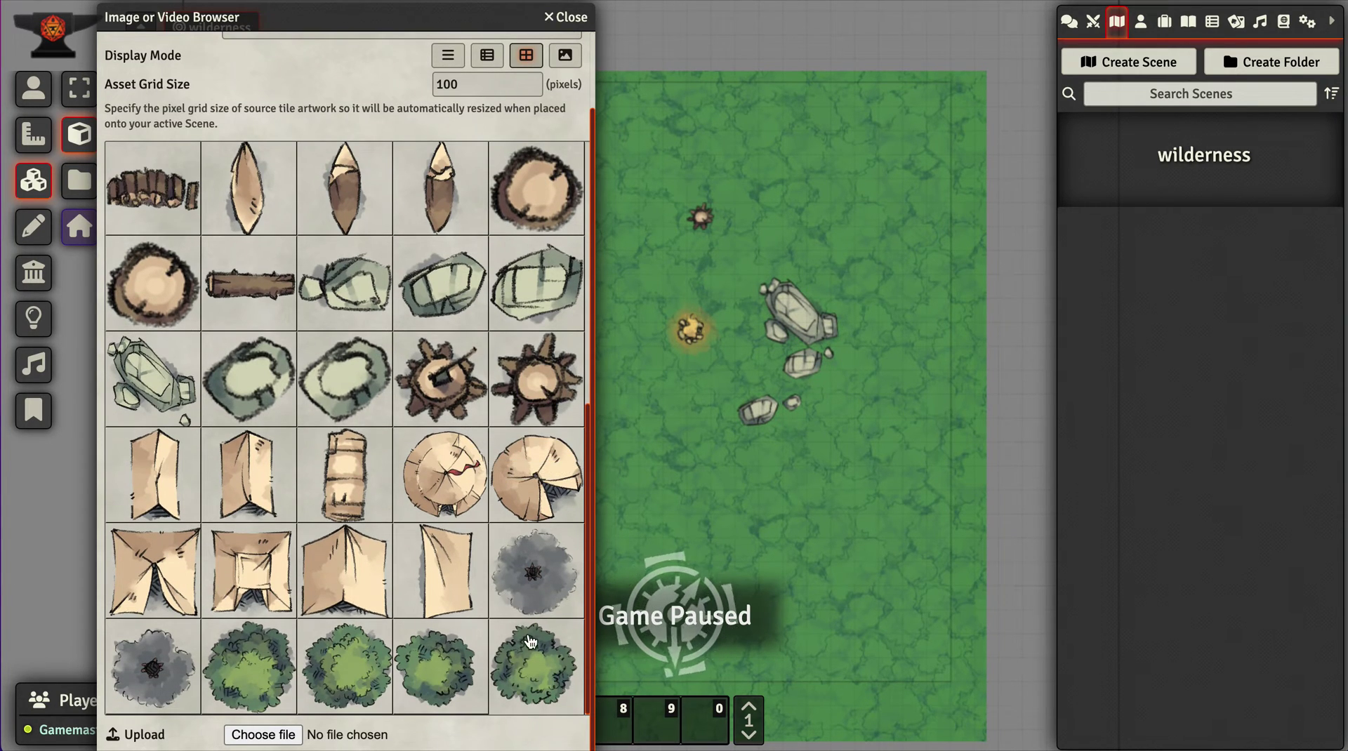
left_click_drag(302, 639, 702, 214)
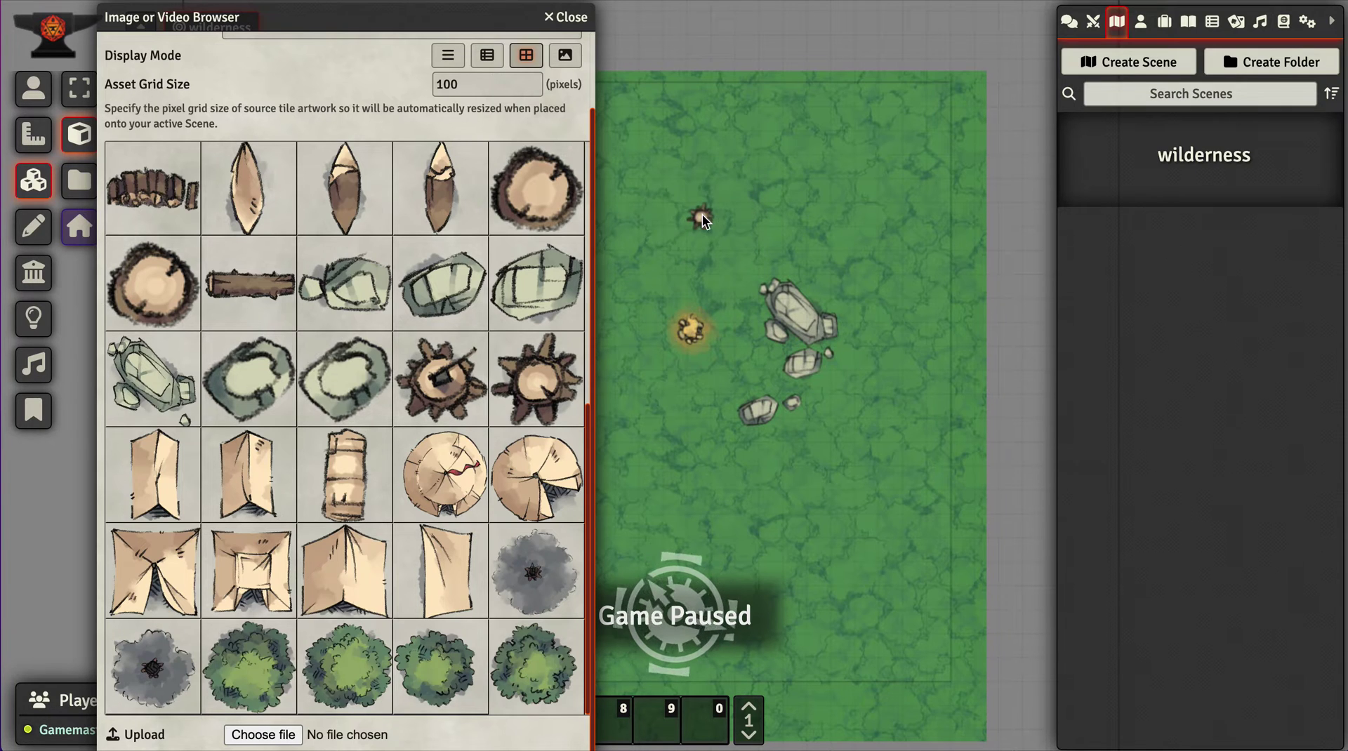
left_click(570, 21)
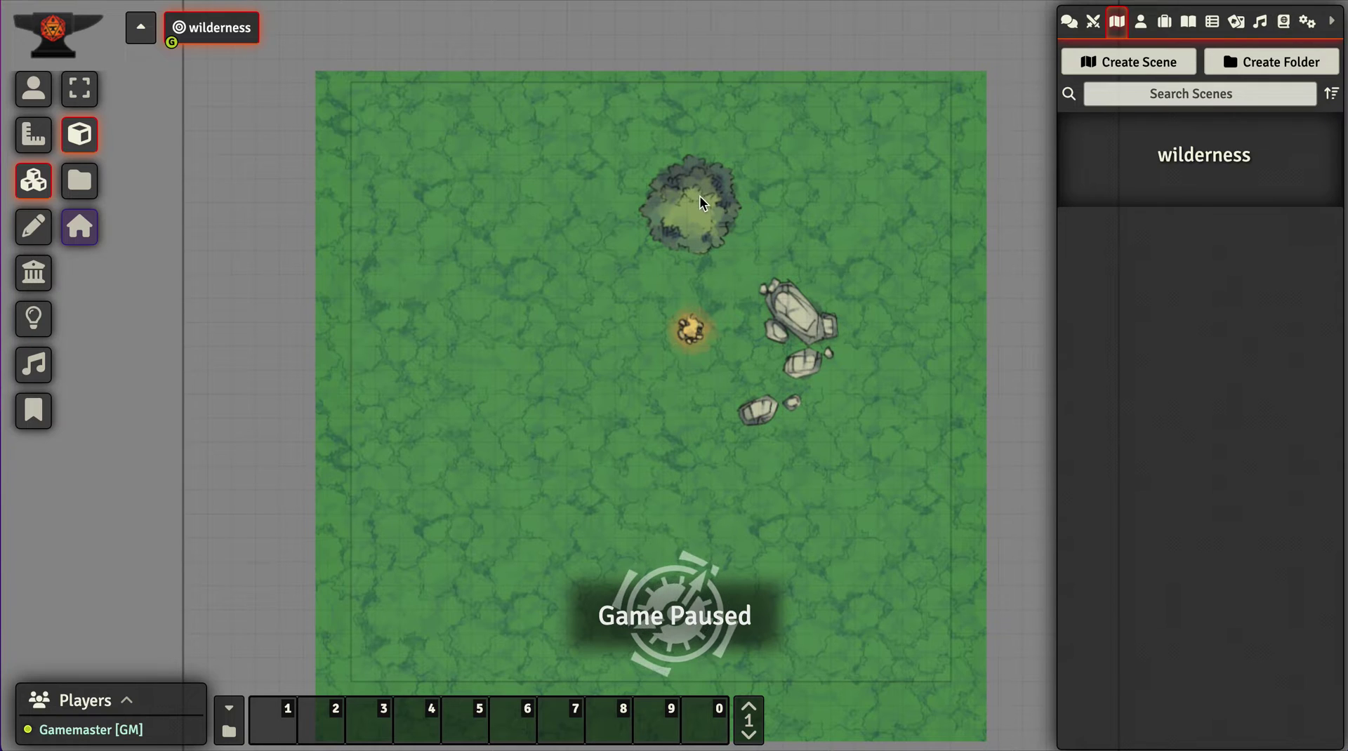
Move the leafy tree east so that it sits beside the stump, and deselect it
left_click_drag(691, 202, 780, 196)
scroll(696, 213, "up", 5)
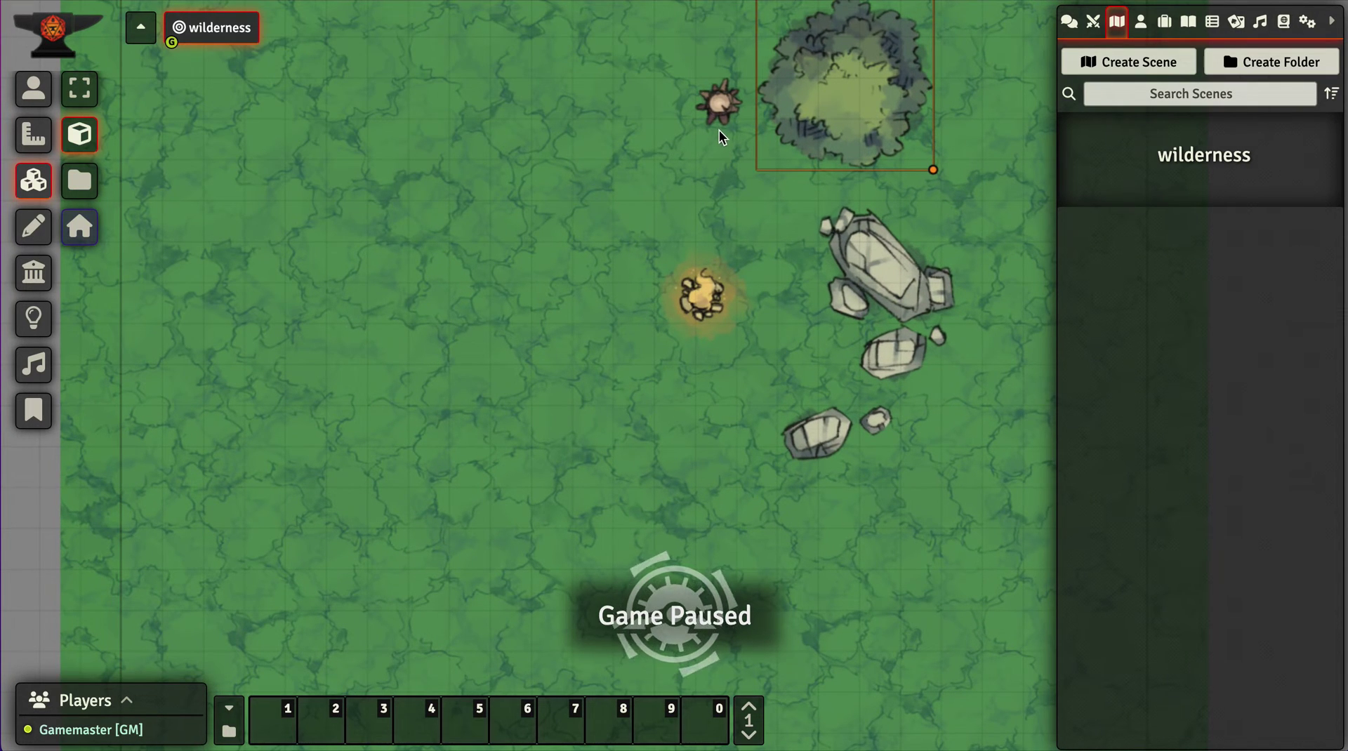
scroll(719, 129, "up", 4)
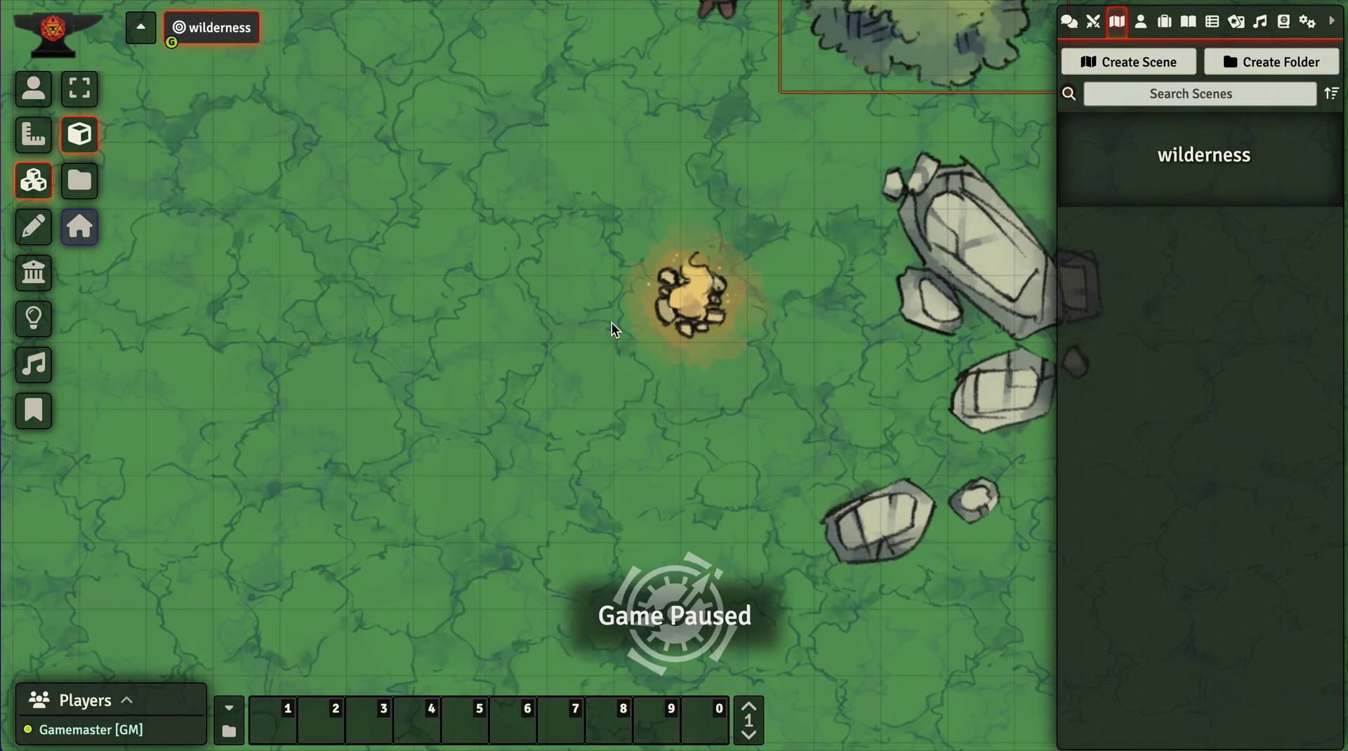
left_click_drag(612, 322, 526, 476)
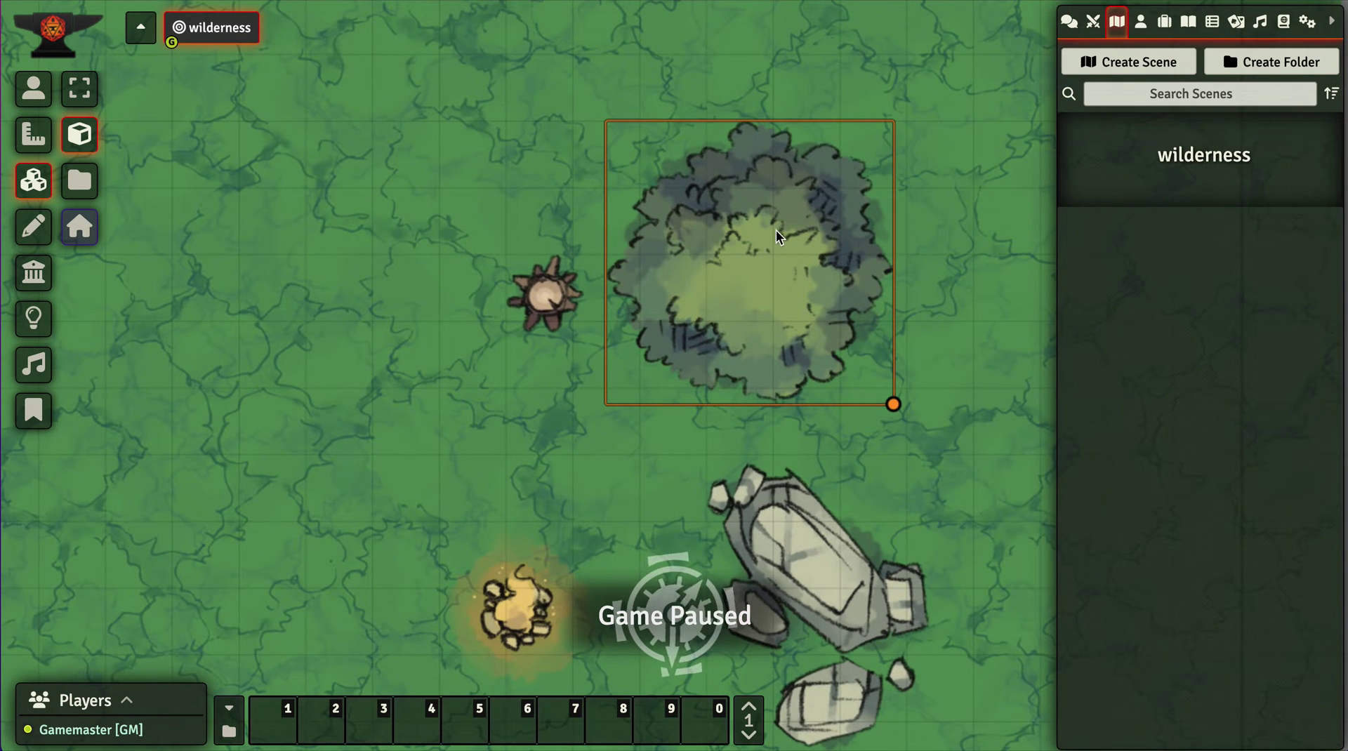
key("Escape")
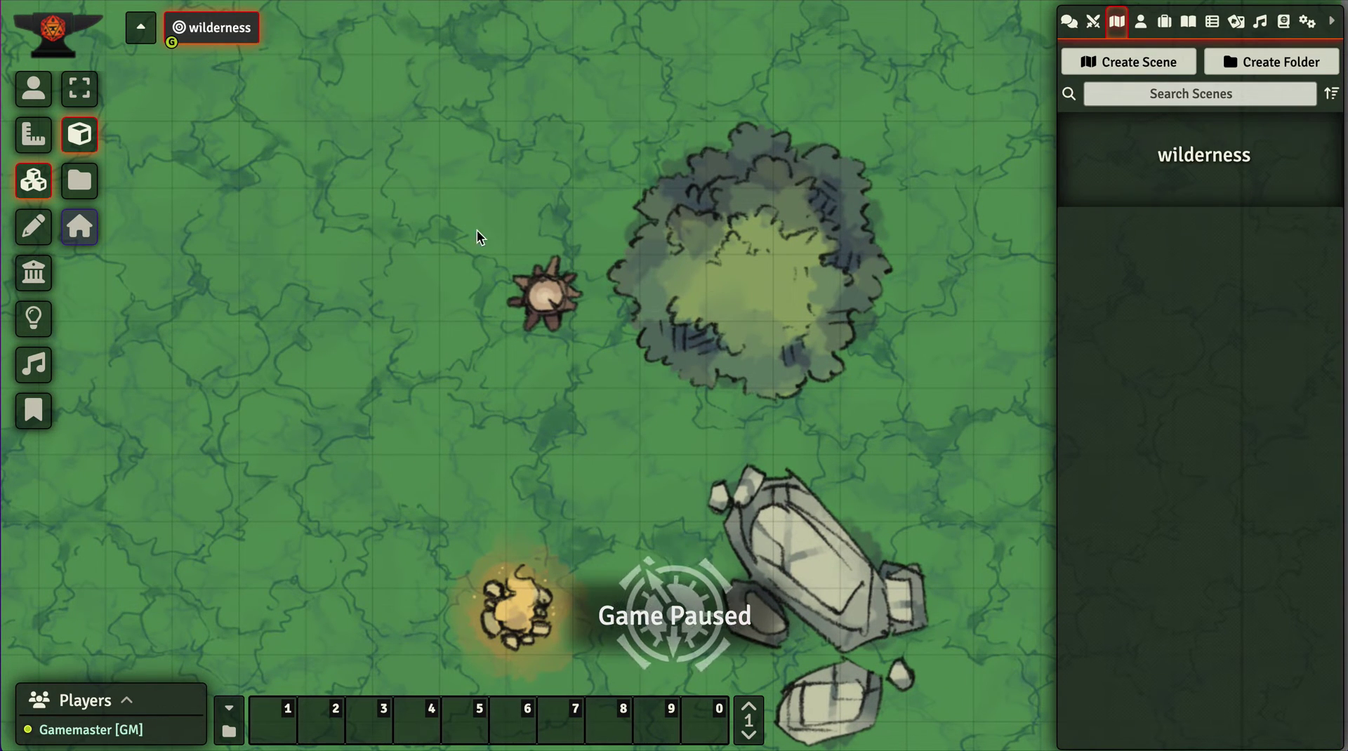
Turn the leafy tree into an overhead tile
left_click(727, 190)
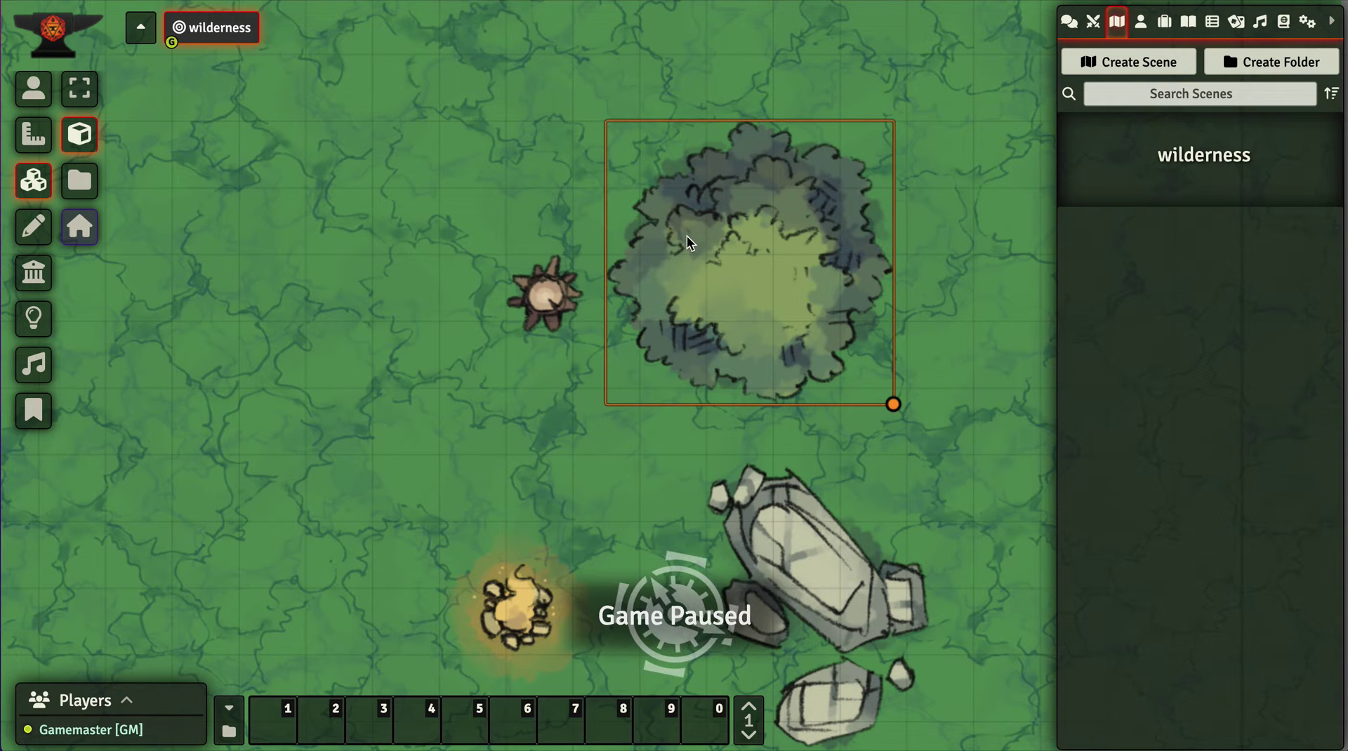
right_click(743, 201)
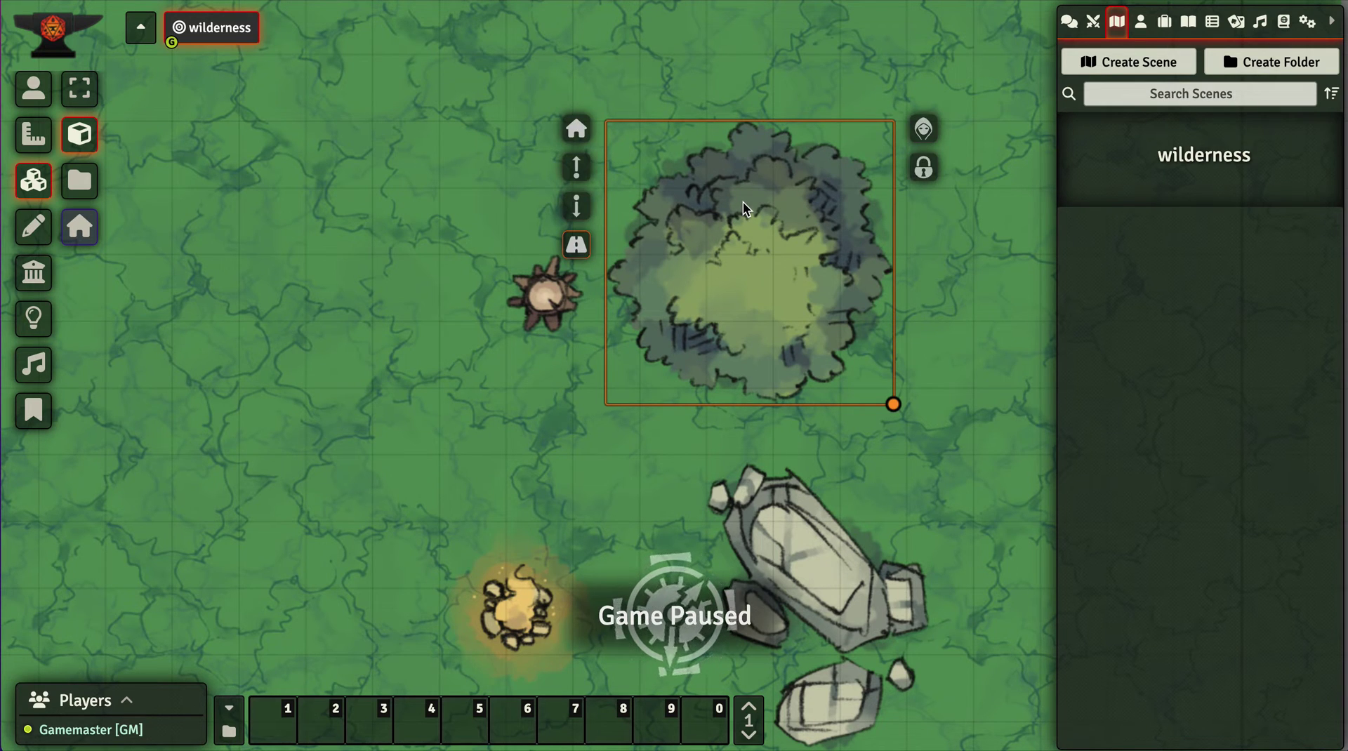
left_click(575, 129)
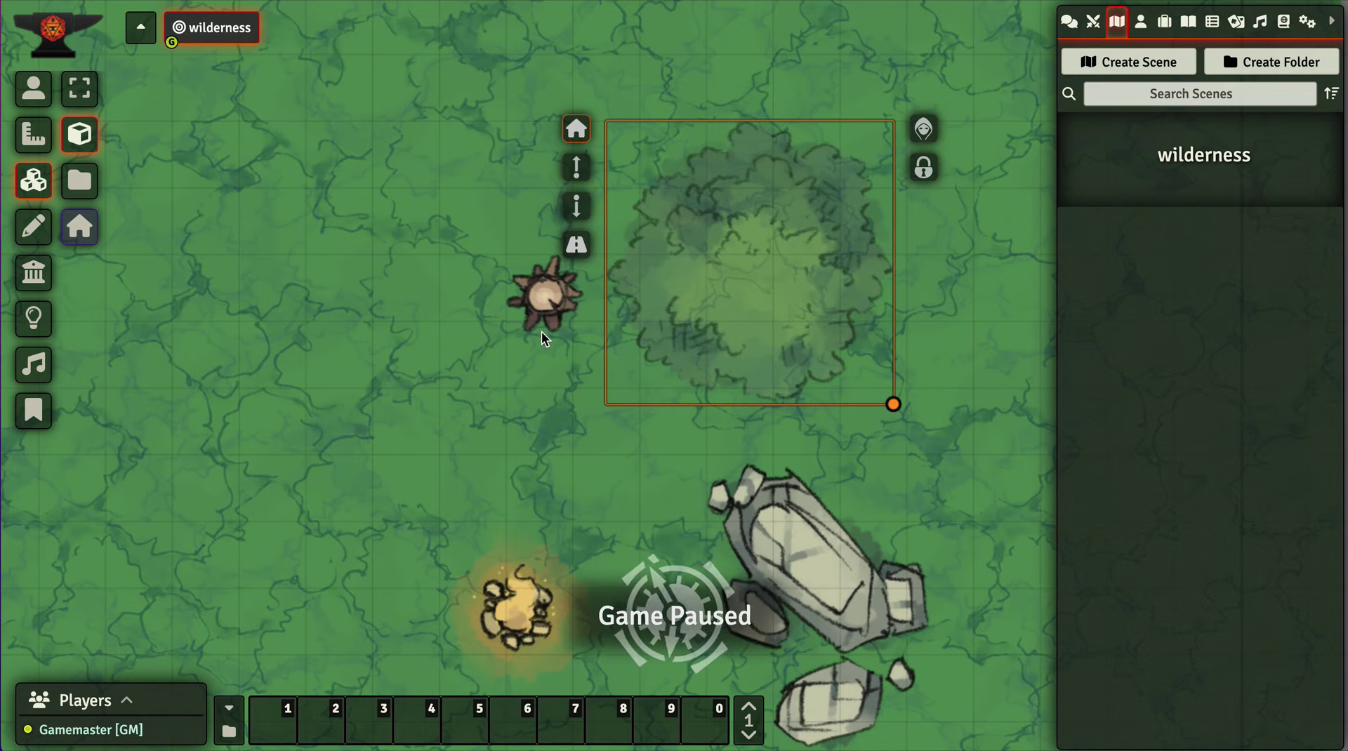
Check the tile options of the tree stump beside the tree, leaving the stump selected
left_click(559, 351)
left_click(557, 306)
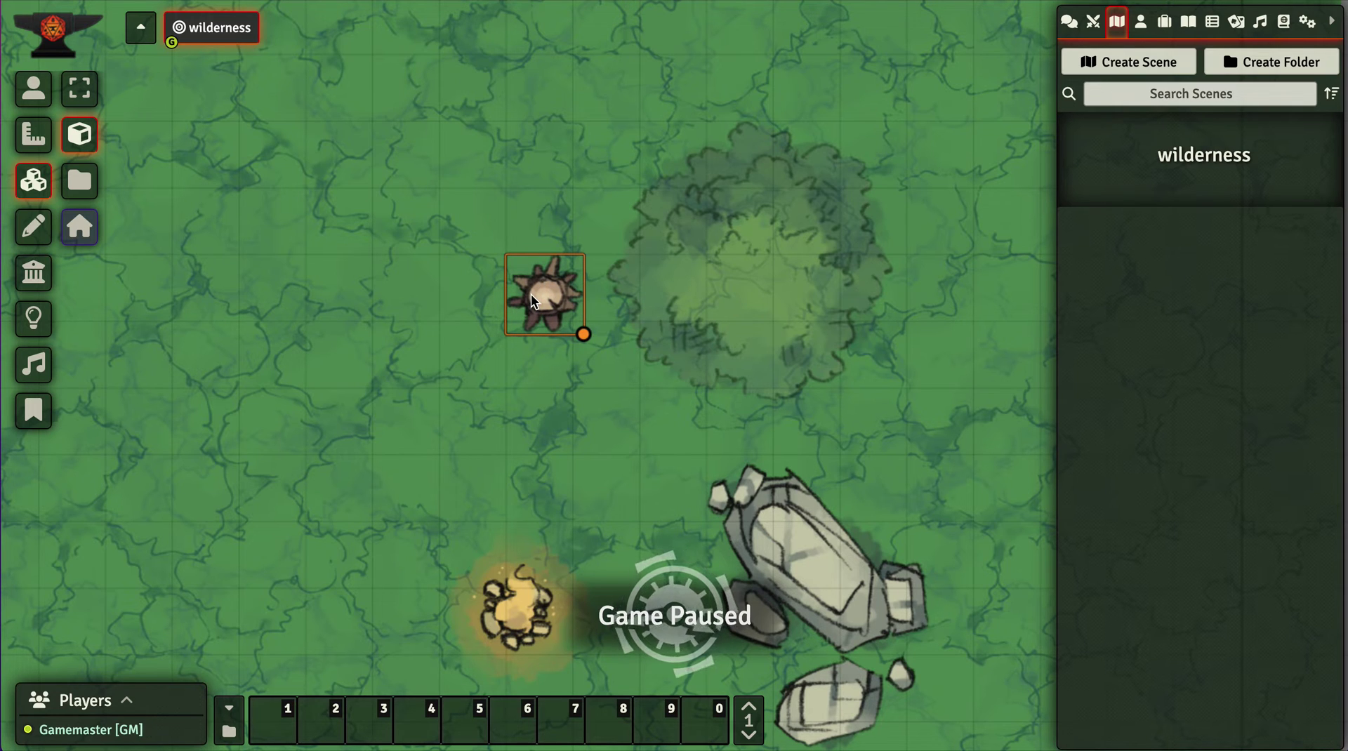
right_click(531, 293)
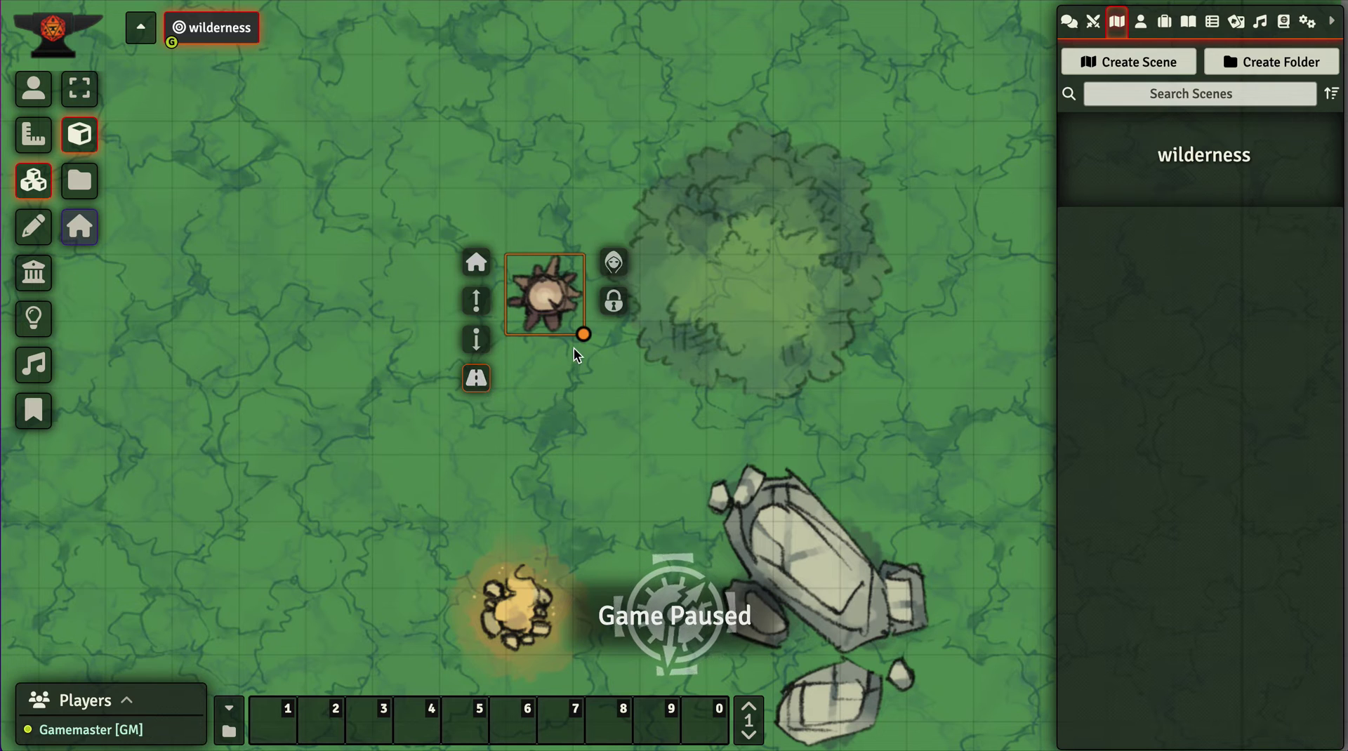
left_click(533, 360)
left_click(552, 307)
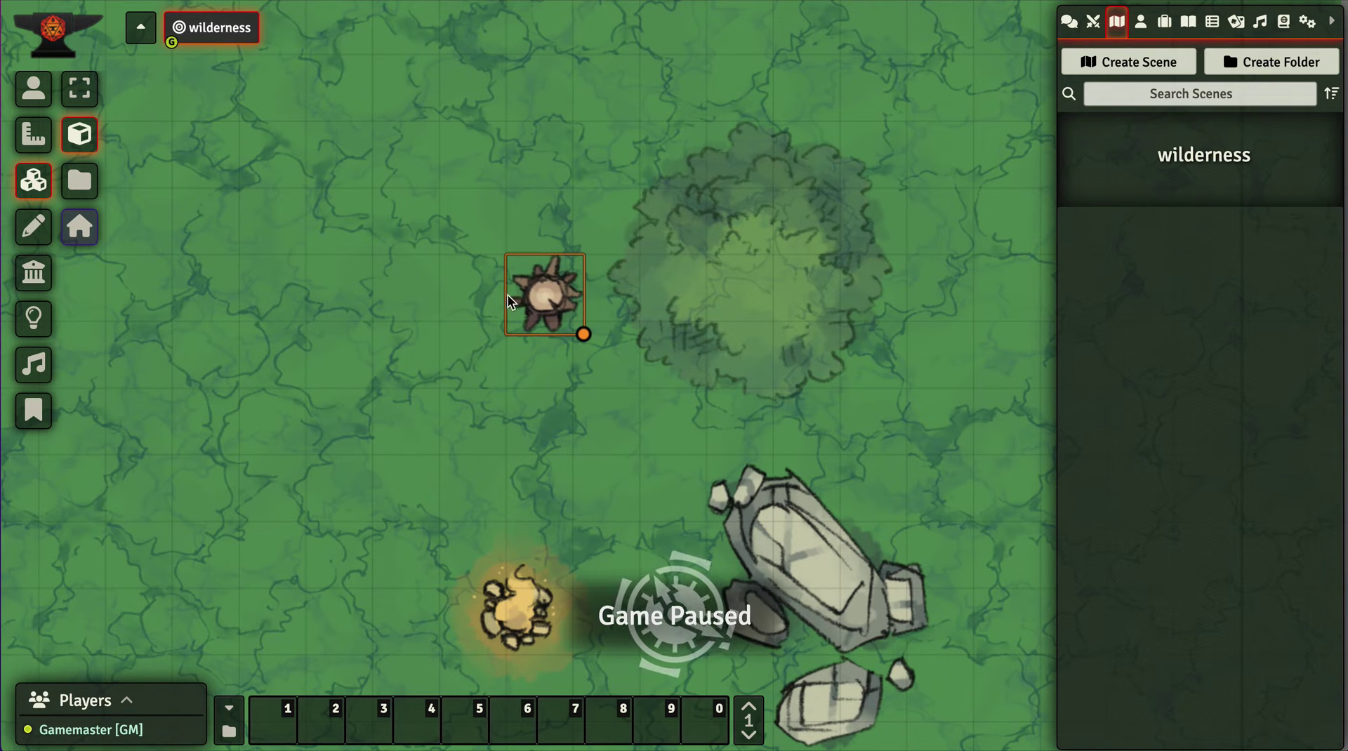
scroll(544, 287, "up", 5)
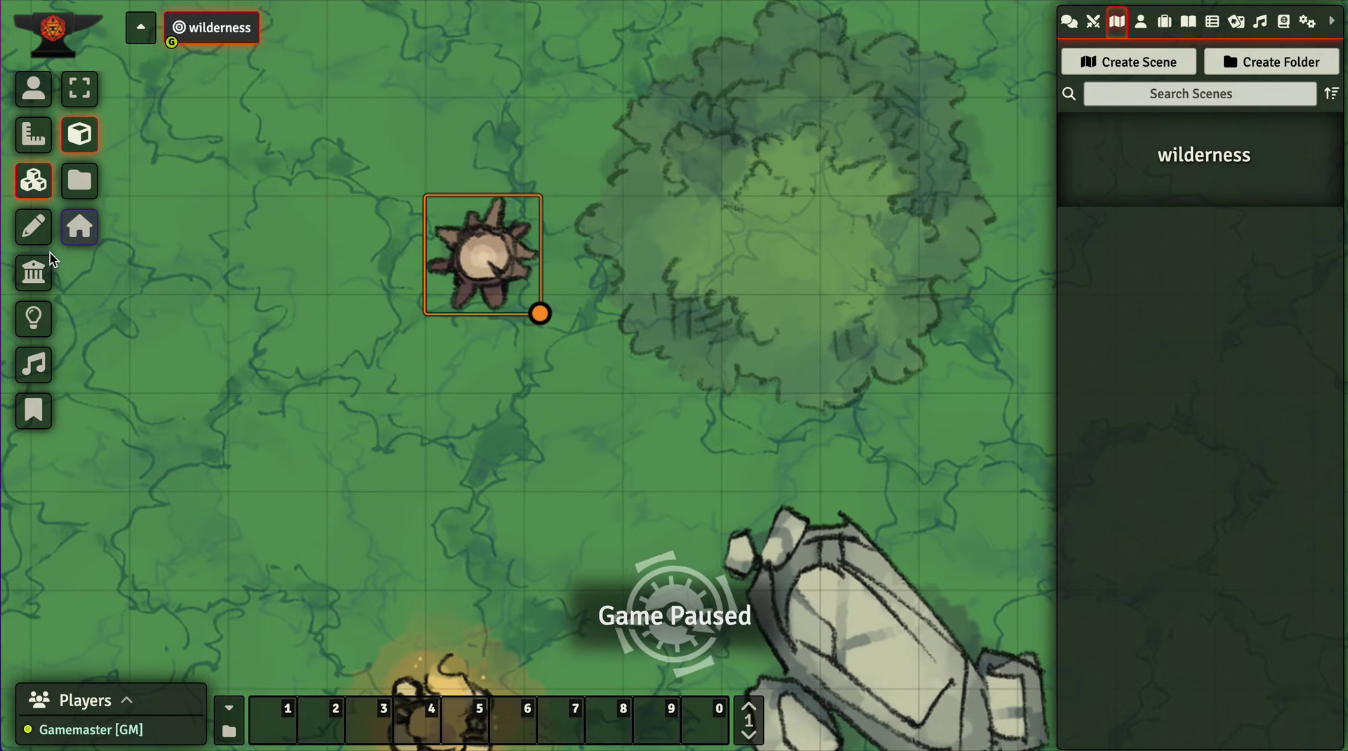
Draw a closed chain of terrain walls tracing the spiky outline of the tree stump
left_click(33, 272)
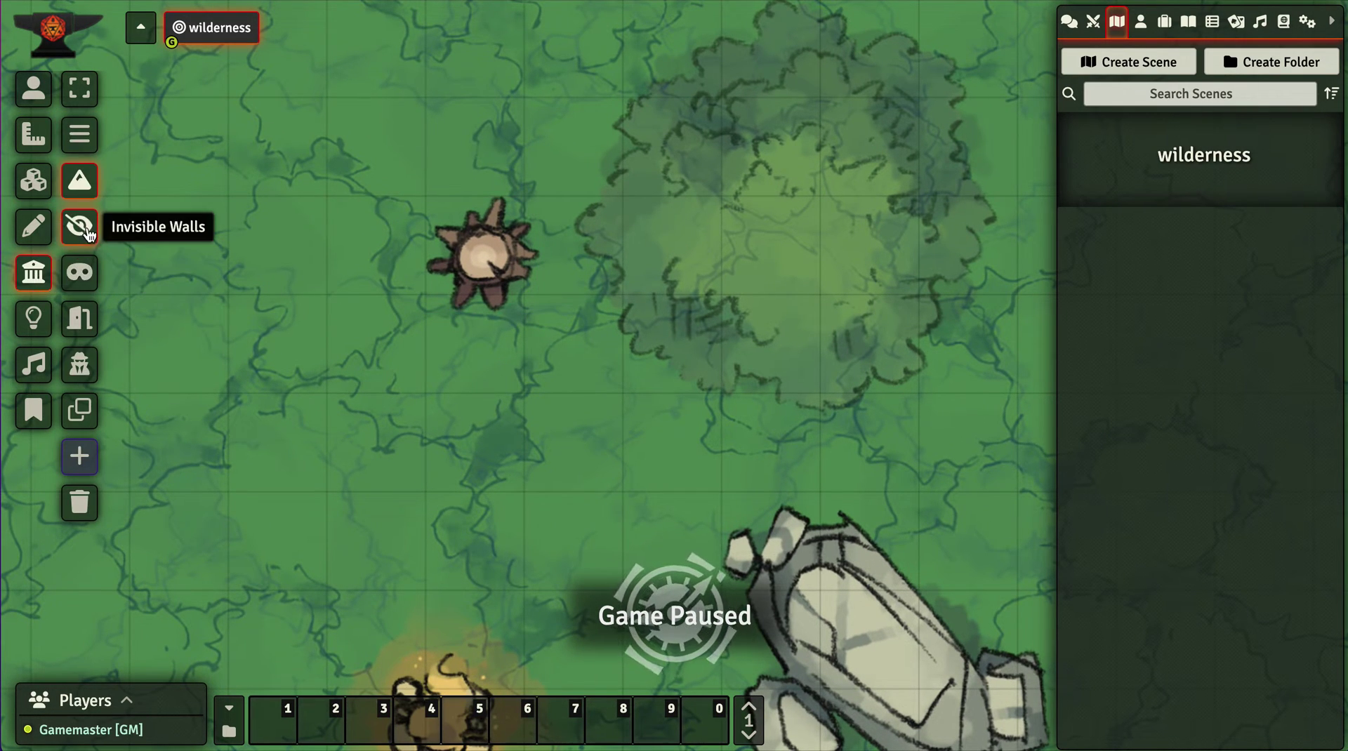
left_click(89, 194)
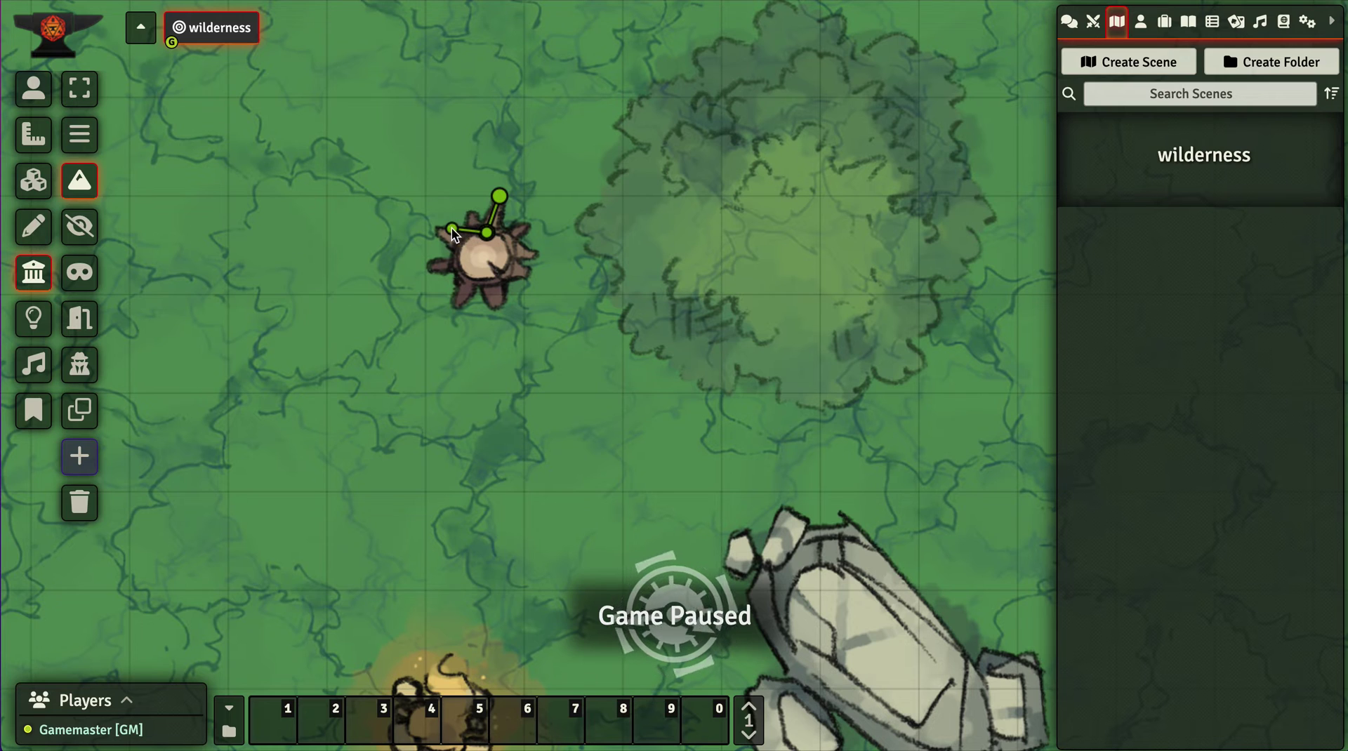
left_click_drag(454, 235, 442, 234)
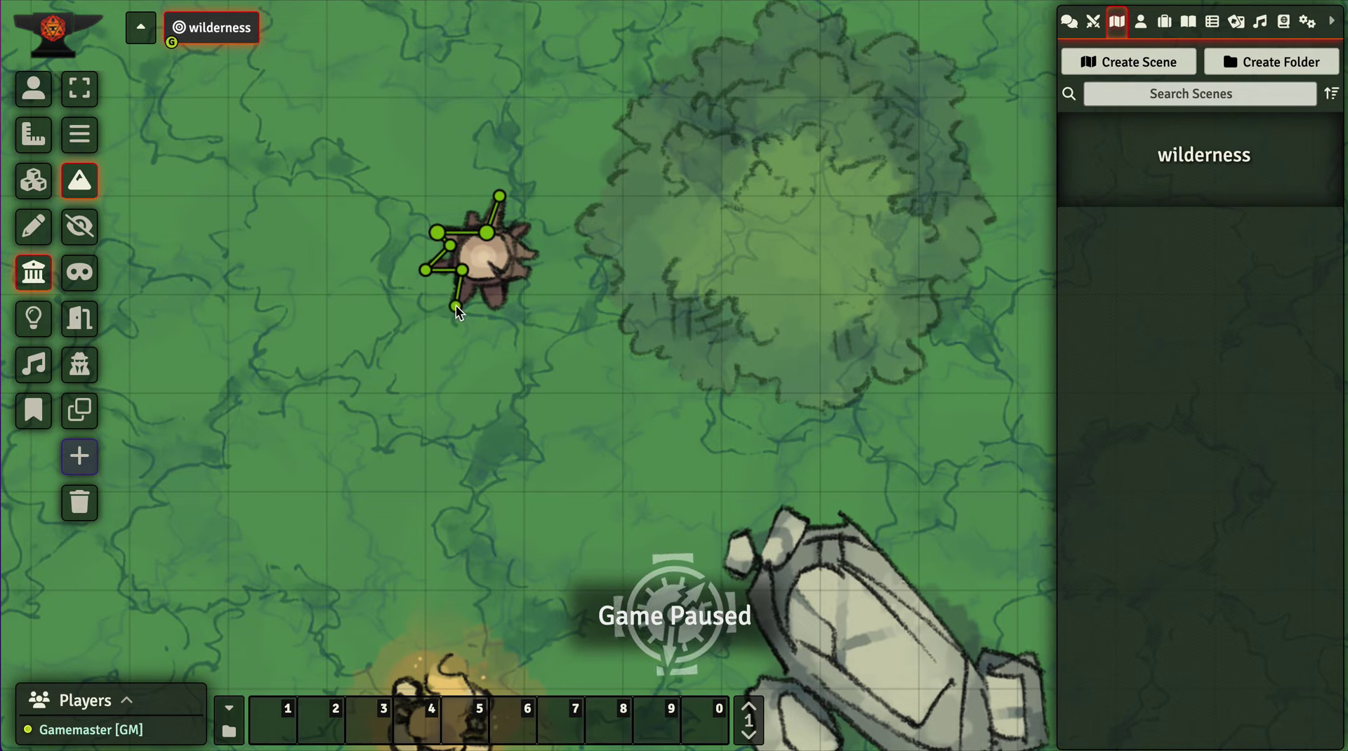
mouse_move(450, 307)
left_mouse_down()
mouse_move(475, 281)
mouse_move(495, 306)
mouse_move(524, 271)
mouse_move(518, 252)
left_mouse_up()
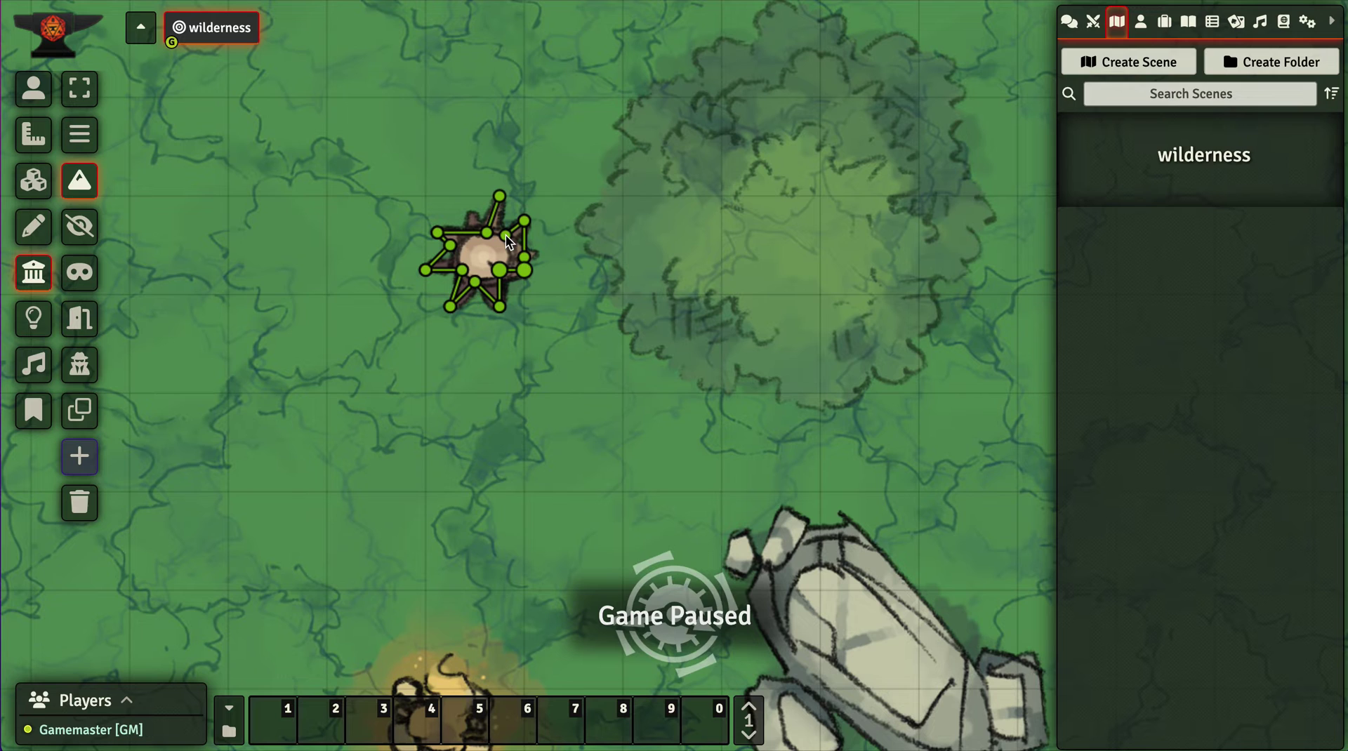
left_click(501, 202)
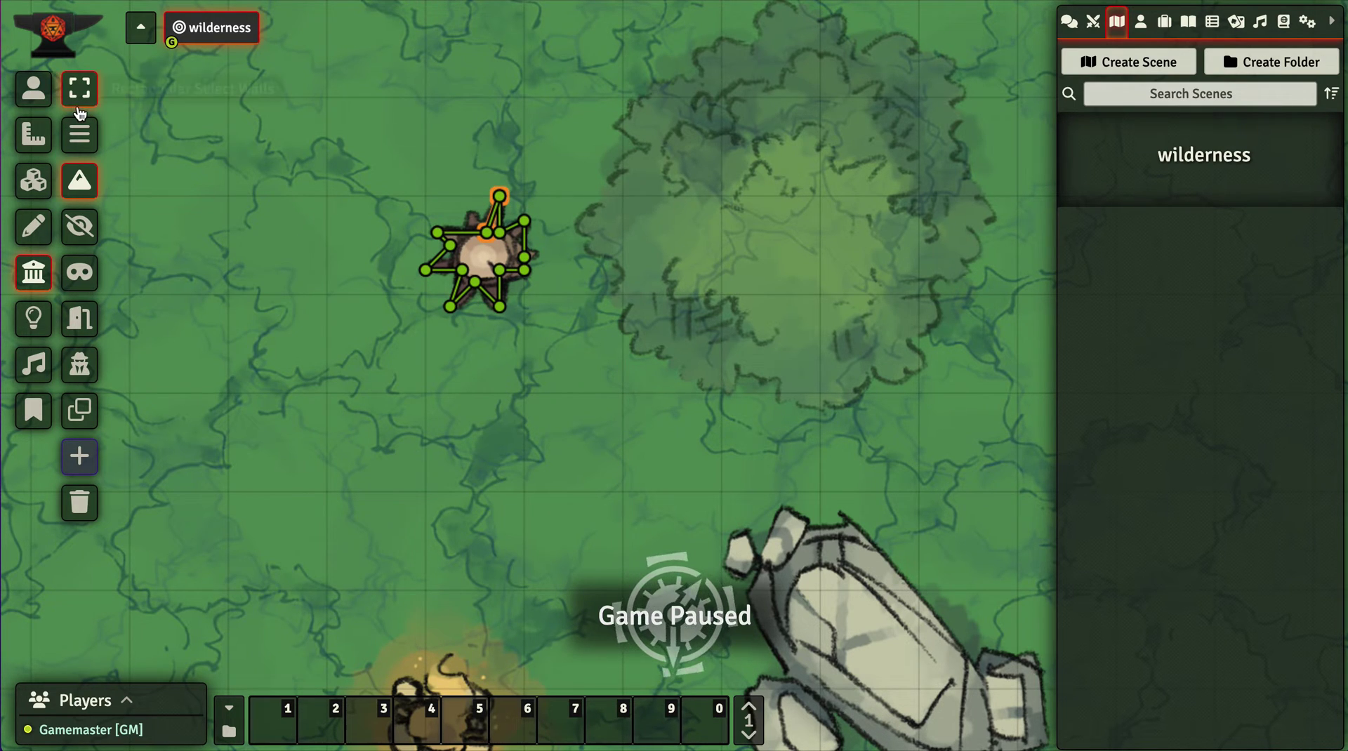
left_click(35, 89)
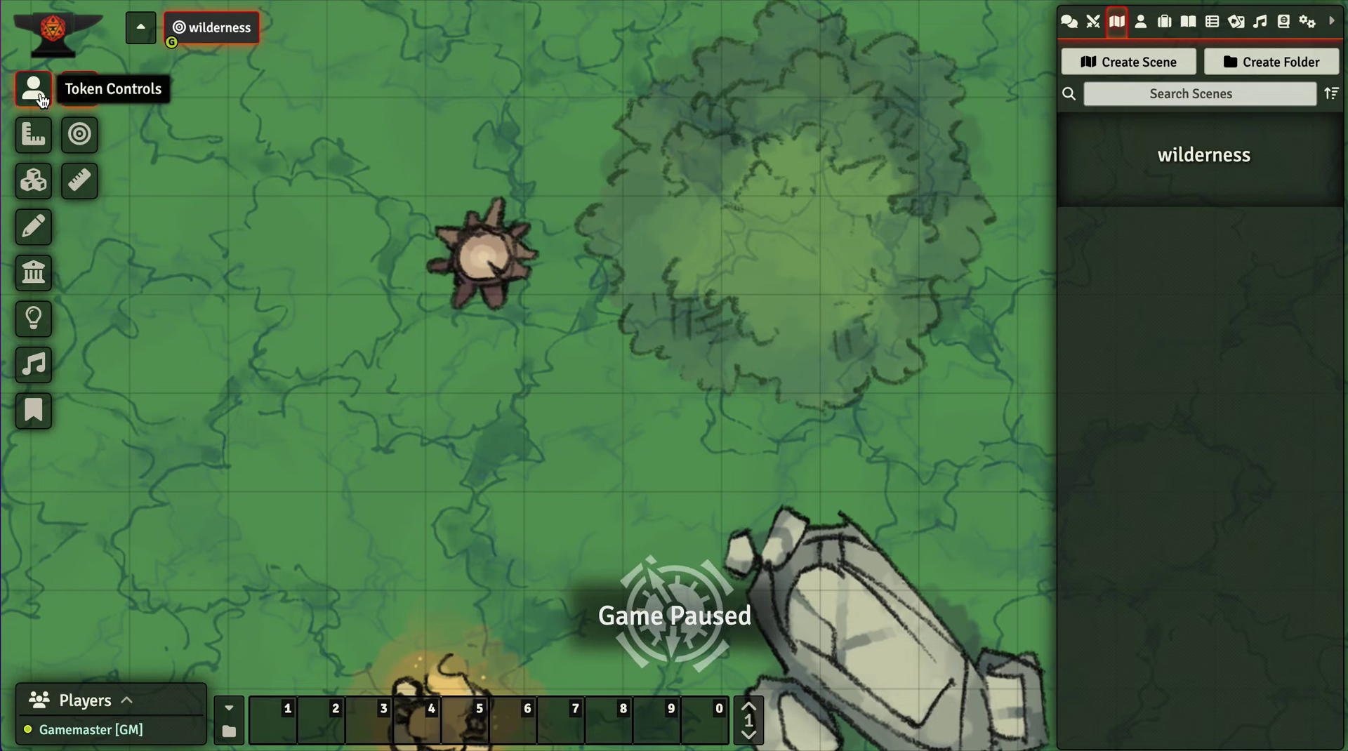
Move the overhead leafy tree on the foreground layer so it covers the stump, then leave the foreground layer
left_click(34, 181)
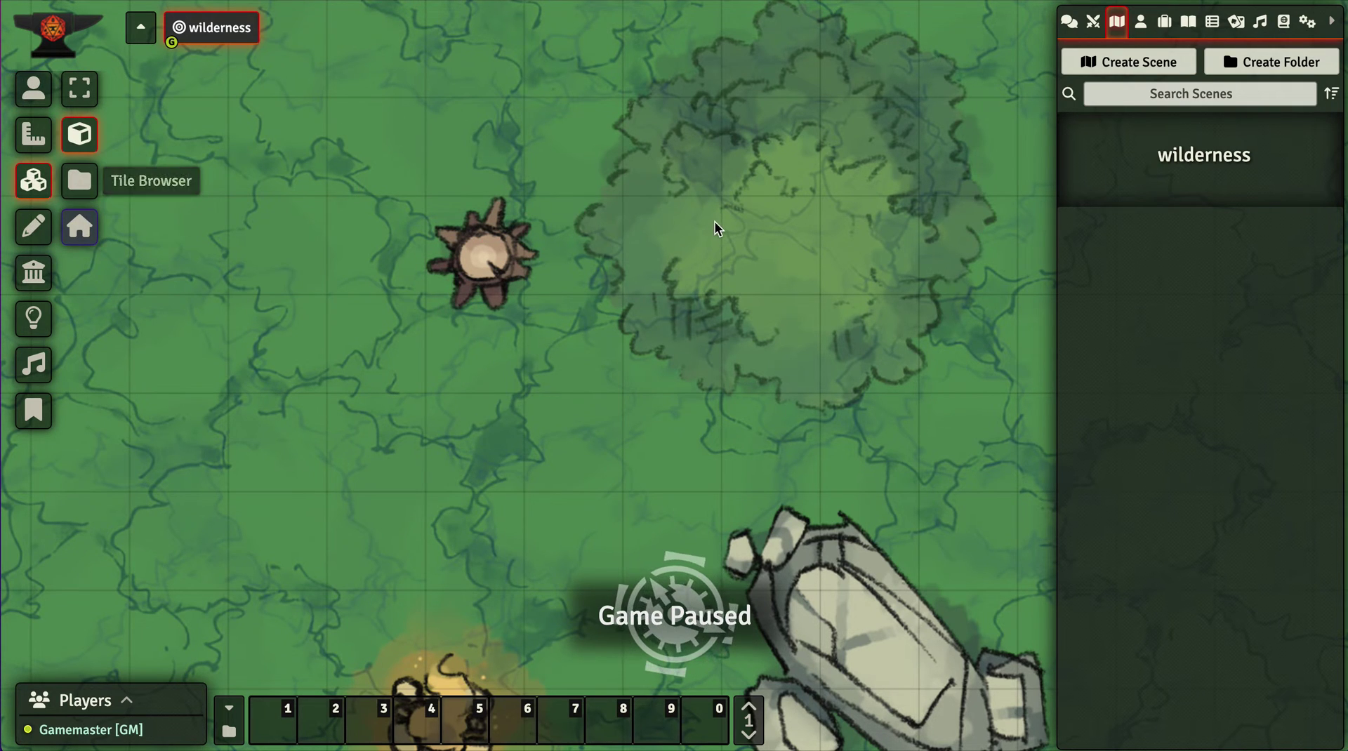
left_click(82, 228)
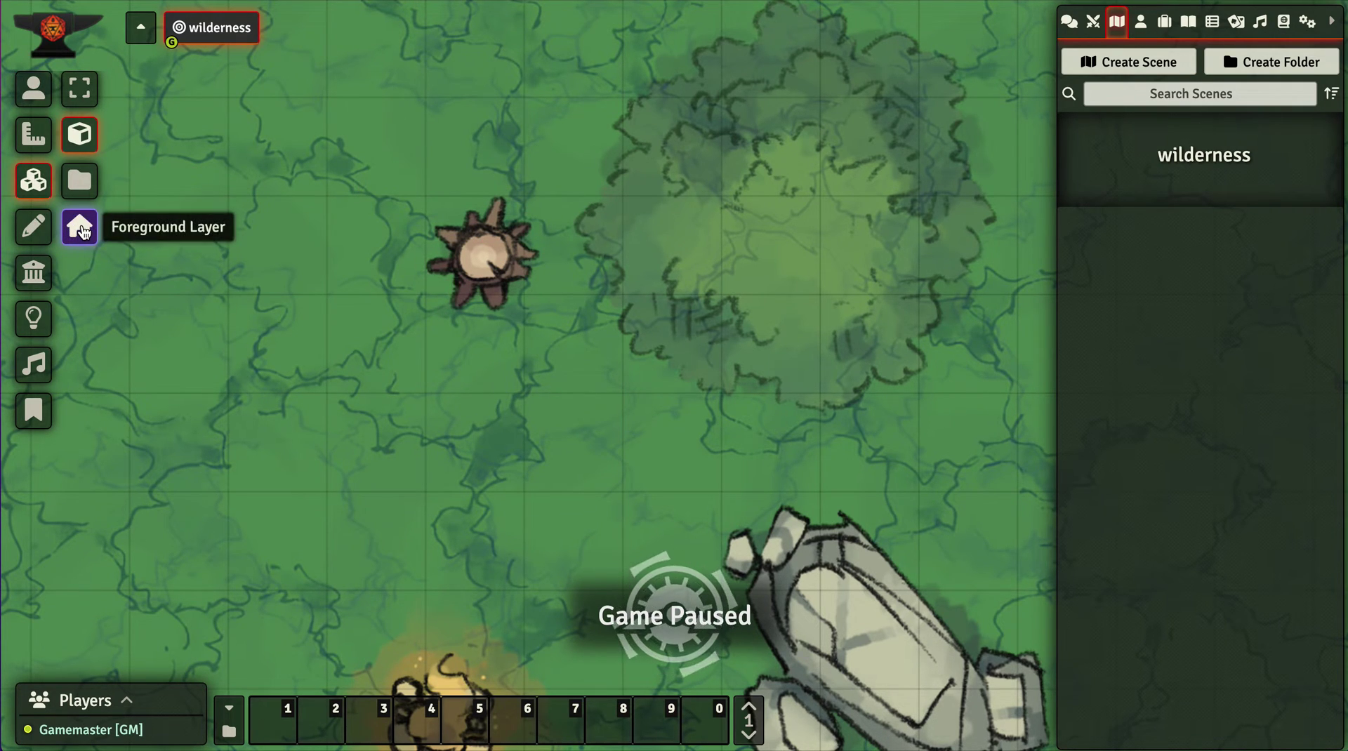
left_click_drag(629, 228, 495, 255)
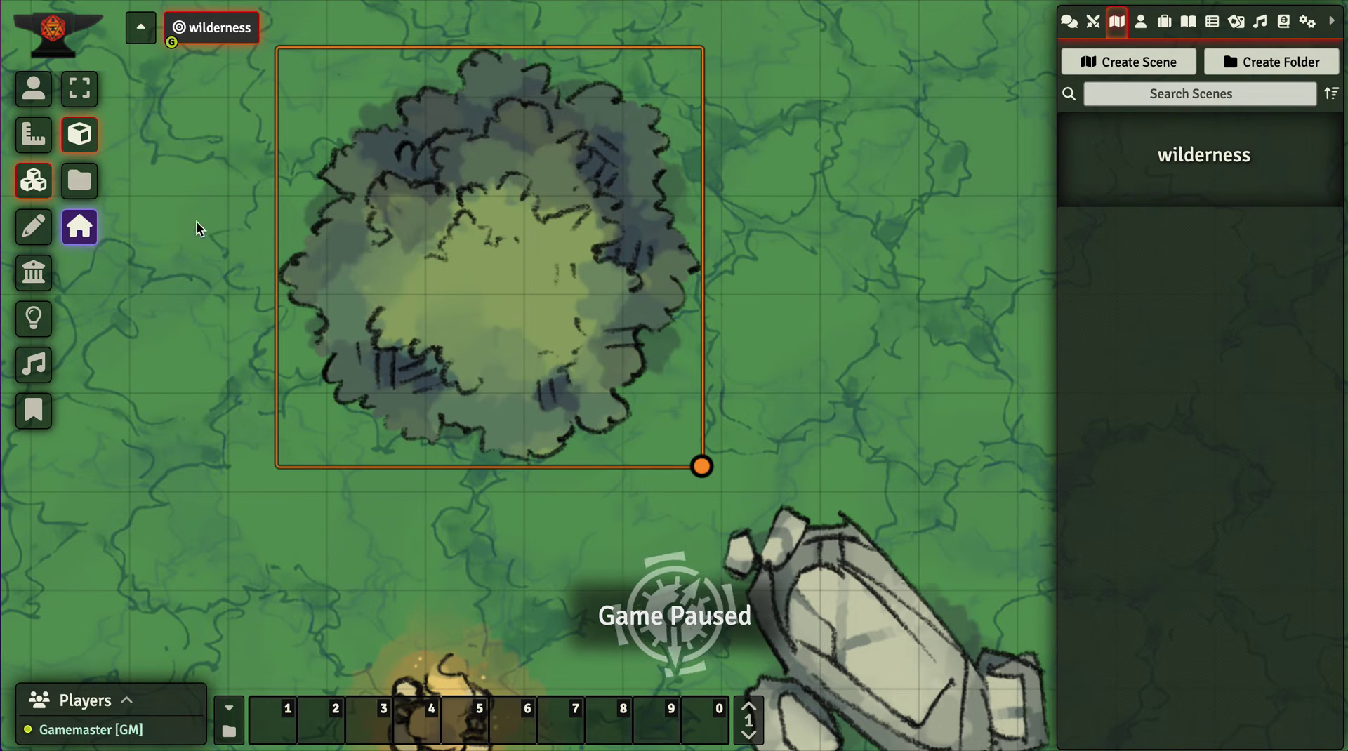
left_click(82, 226)
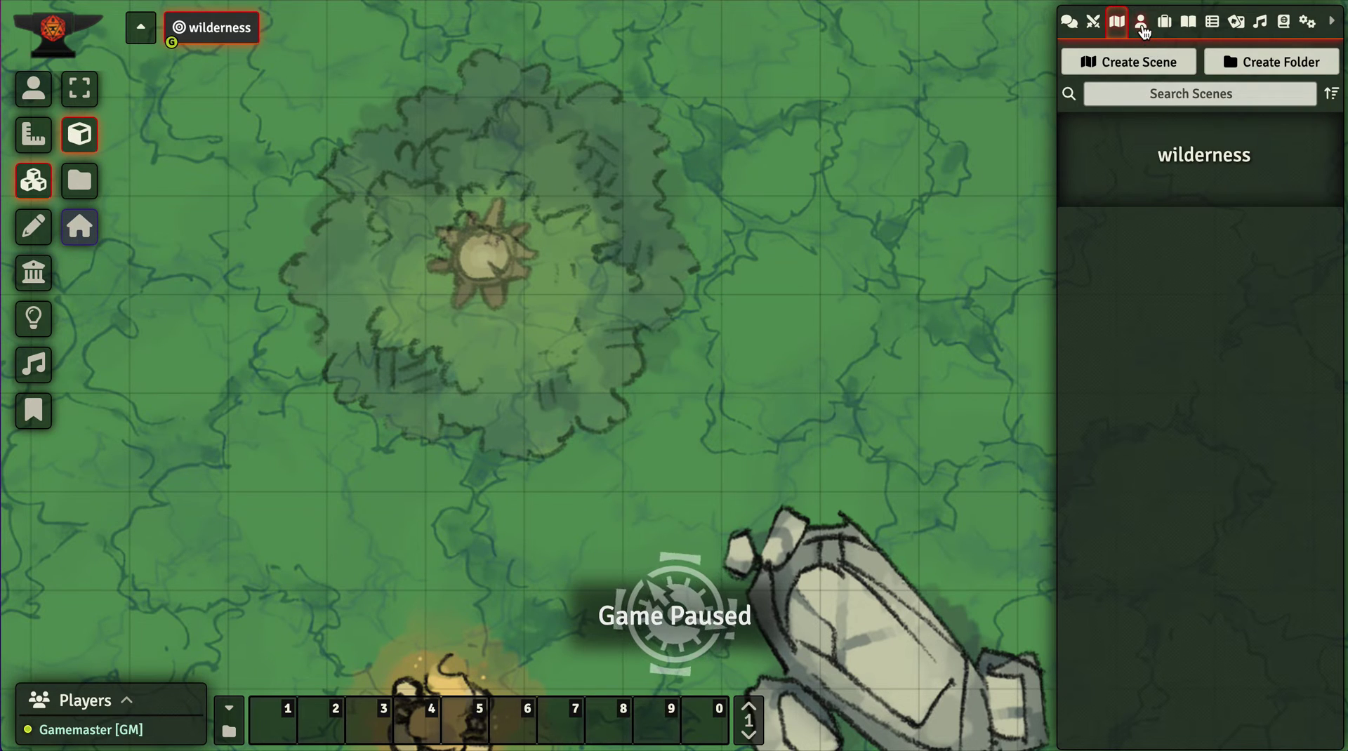
Show the actors directory and place a light source on the campfire, with its radius reaching the large rock
left_click(1142, 28)
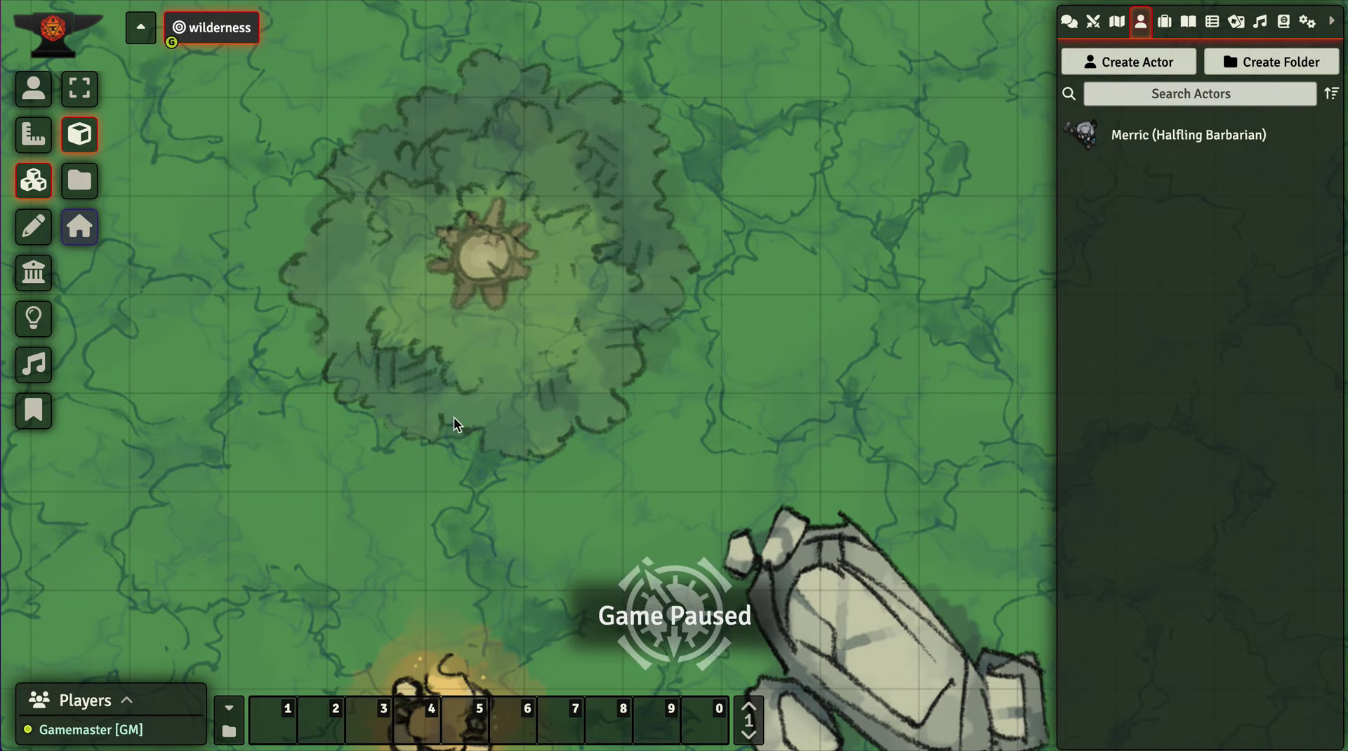
scroll(364, 435, "down", 3)
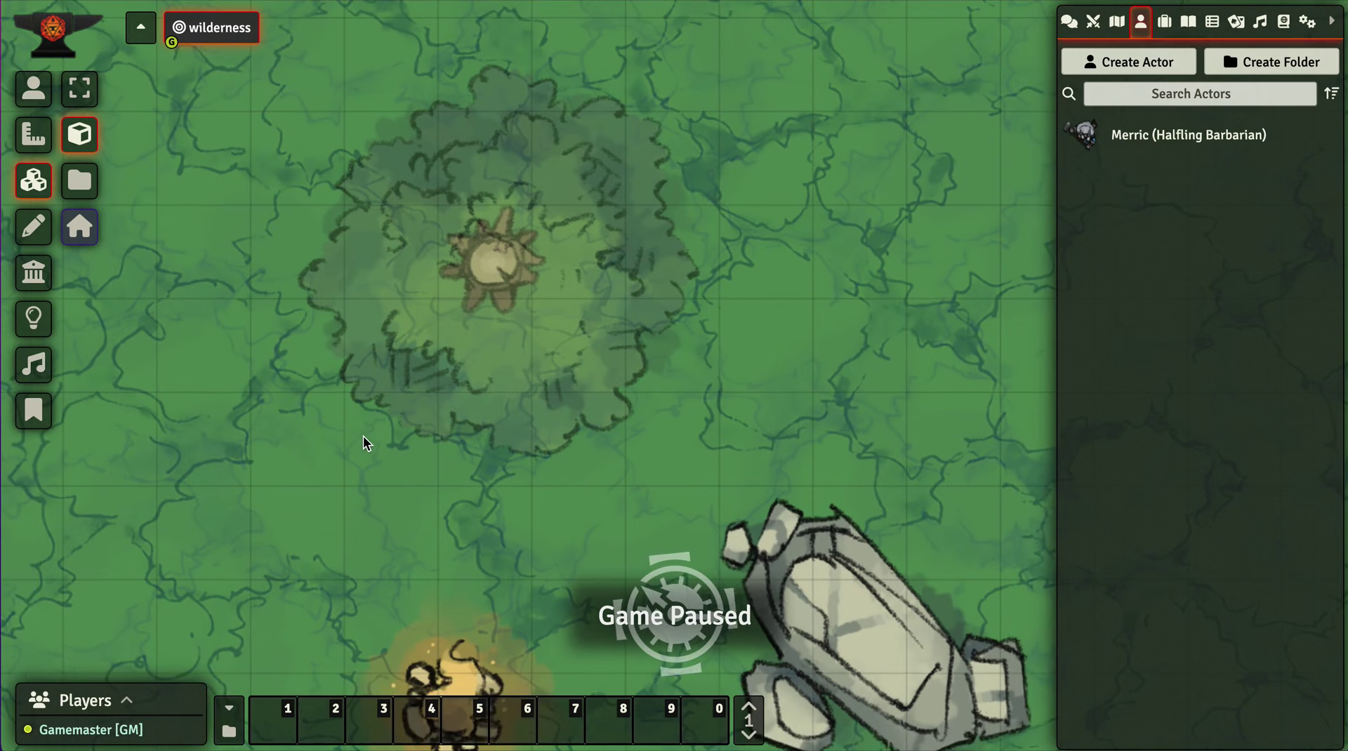
scroll(364, 437, "down", 1)
left_click(33, 318)
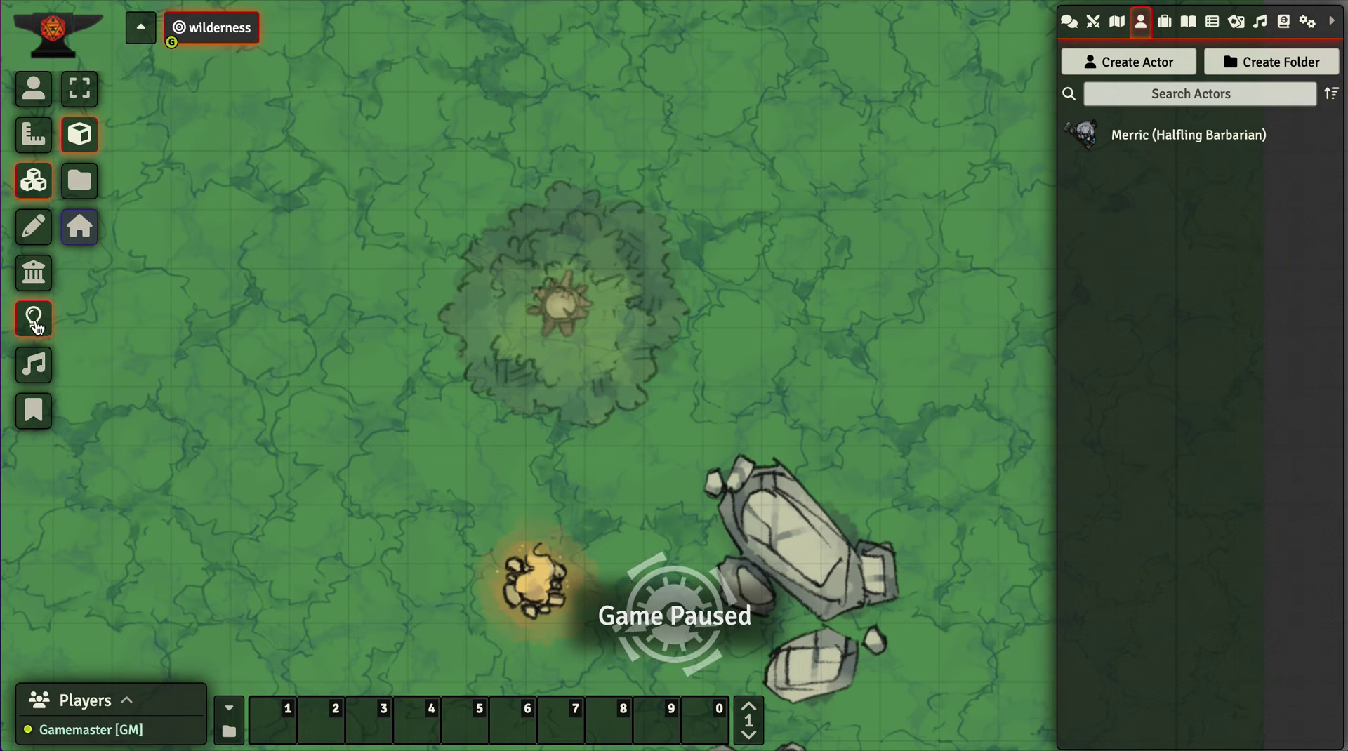
left_click_drag(529, 580, 752, 474)
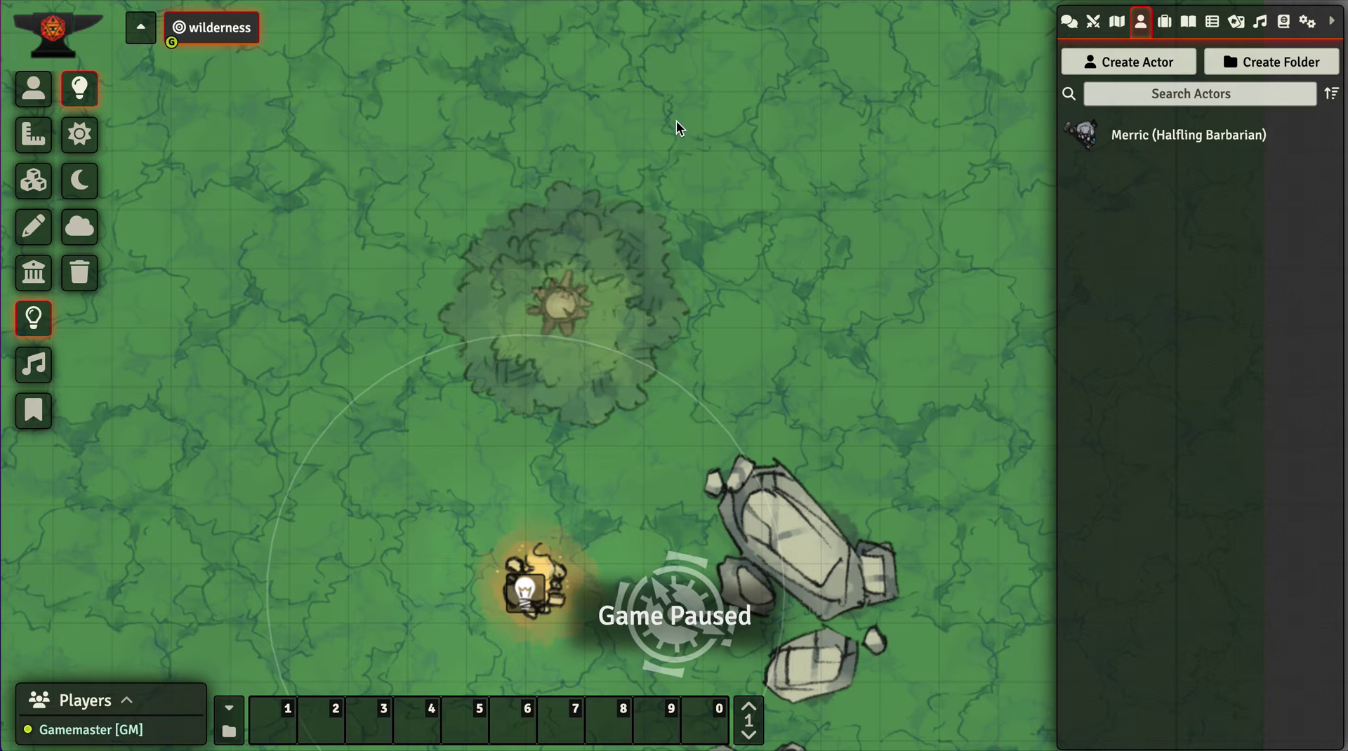
Place the Halfling Barbarian token on the map east of the leafy tree and select it to show its vision
left_click(34, 92)
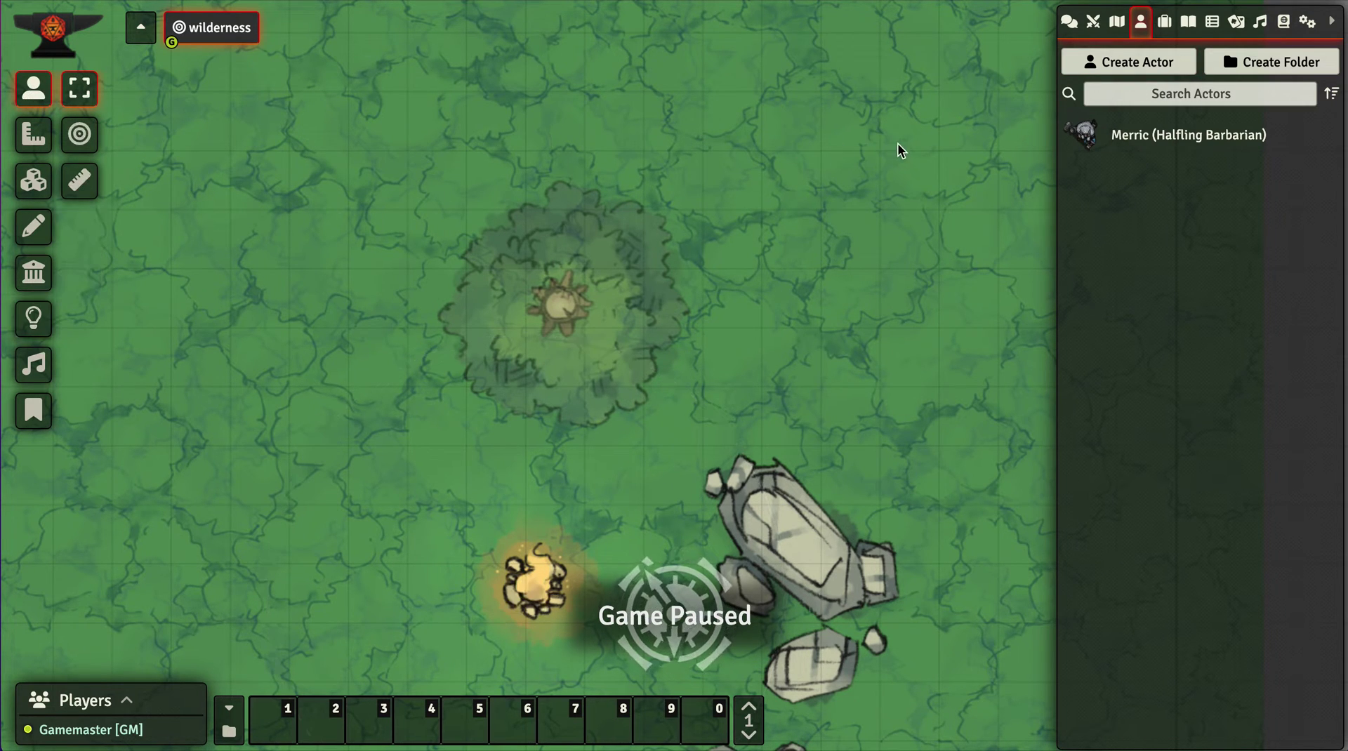
left_click_drag(1068, 141, 792, 291)
left_click(801, 303)
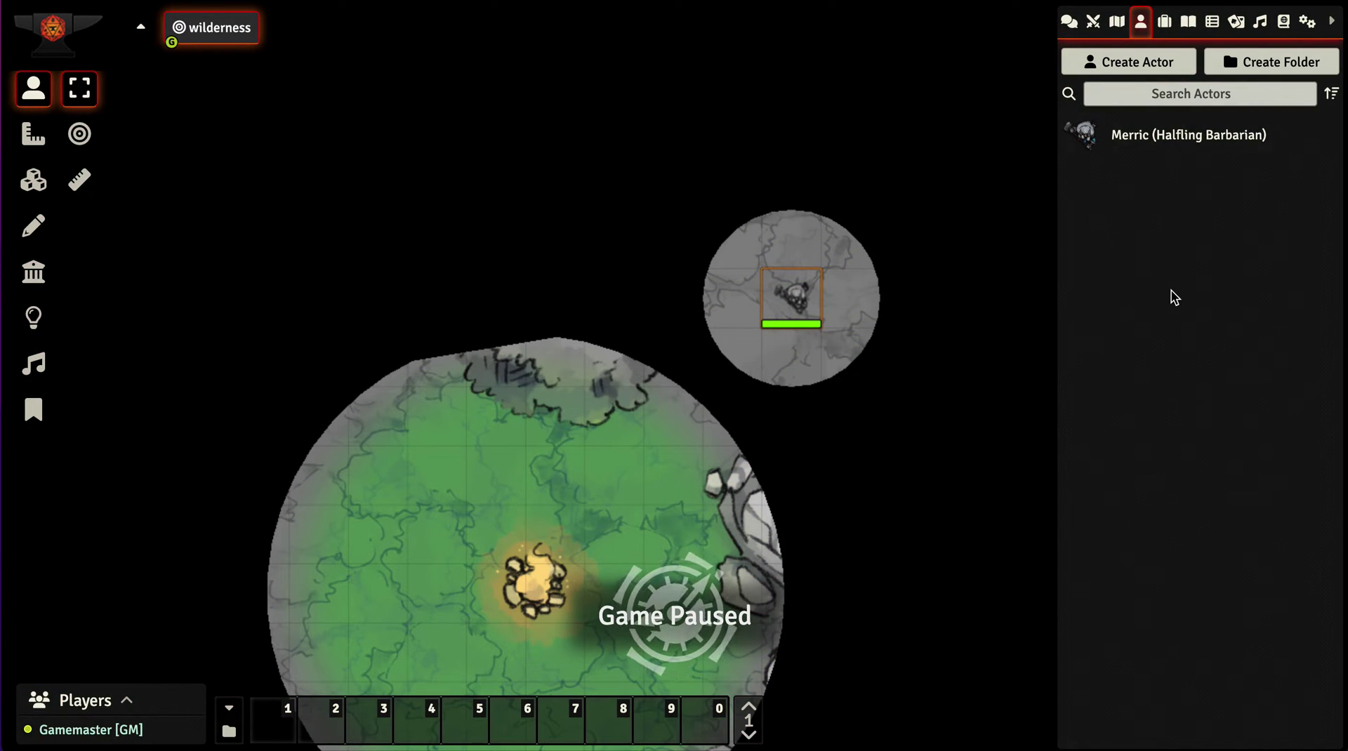
Test the token's vision by walking it southwest into the firelight beside the large rock
key("Left")
key("Down")
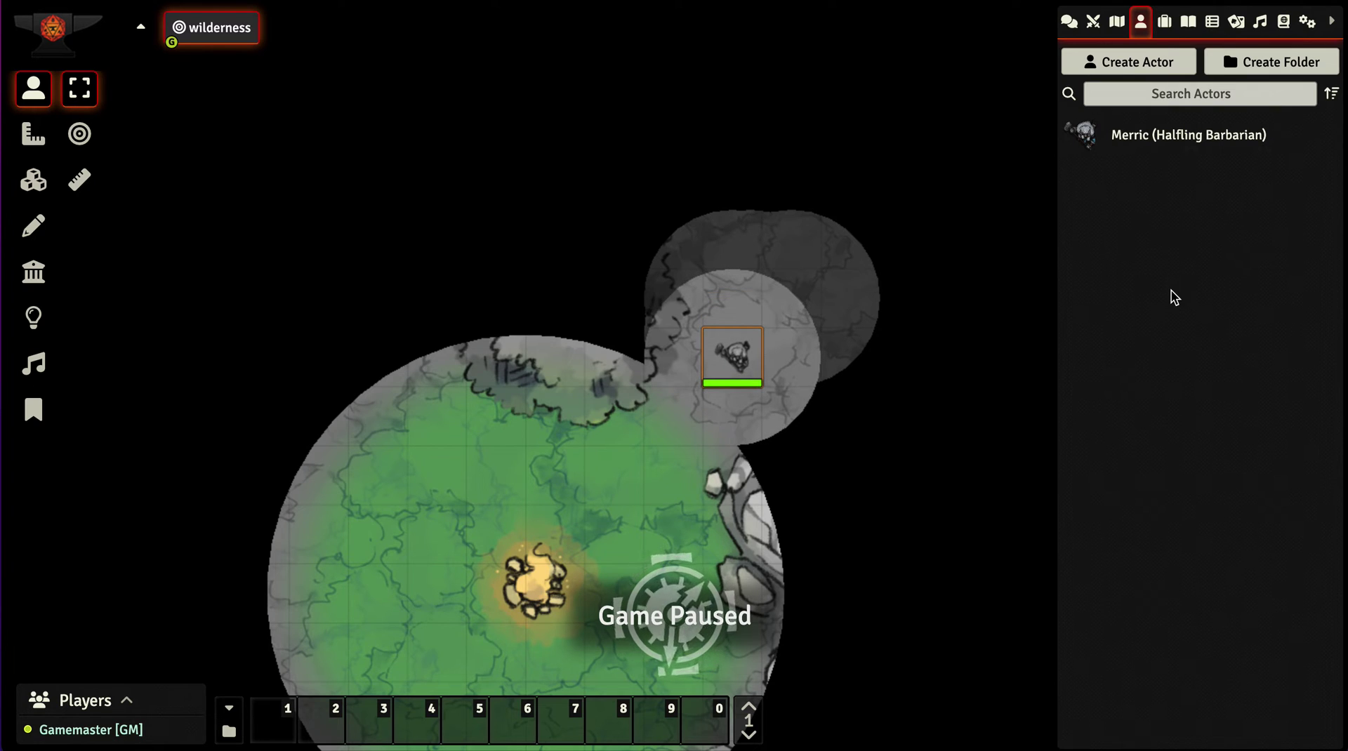
key("Down")
key("Left")
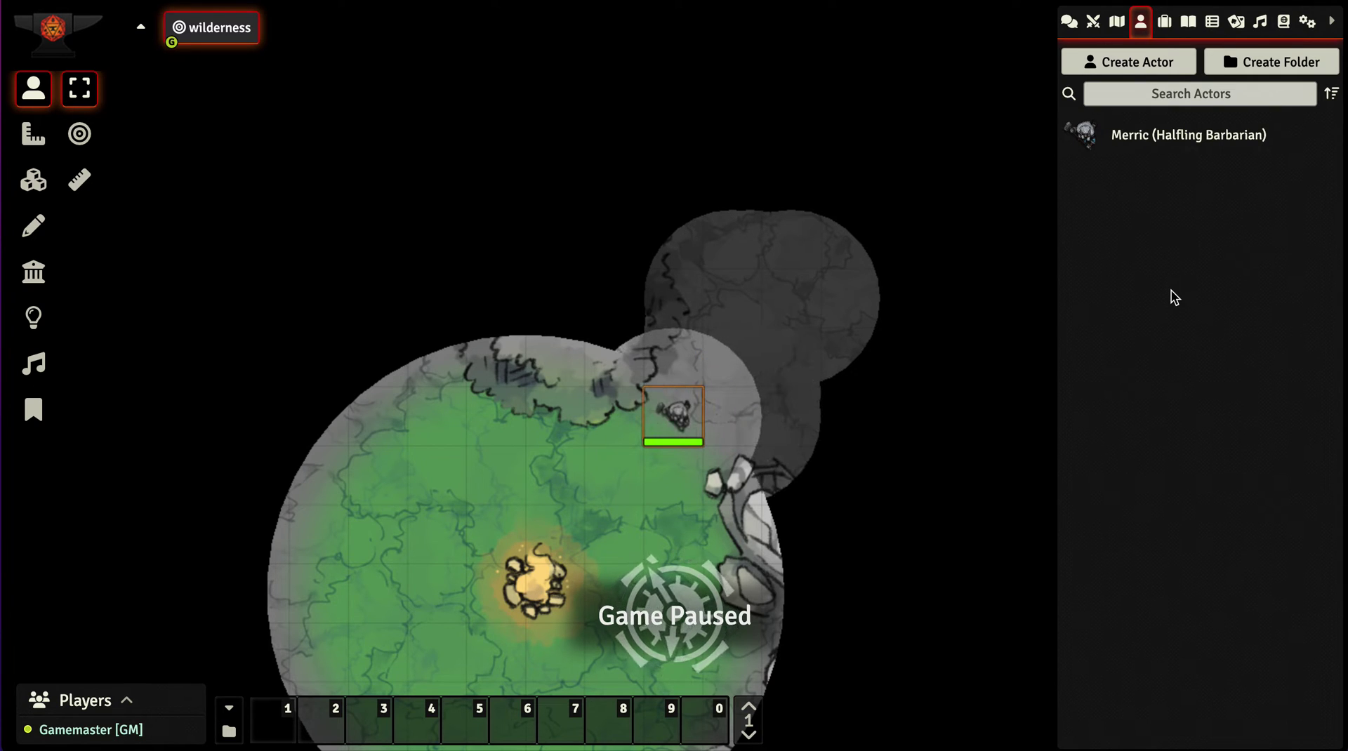
key("Down")
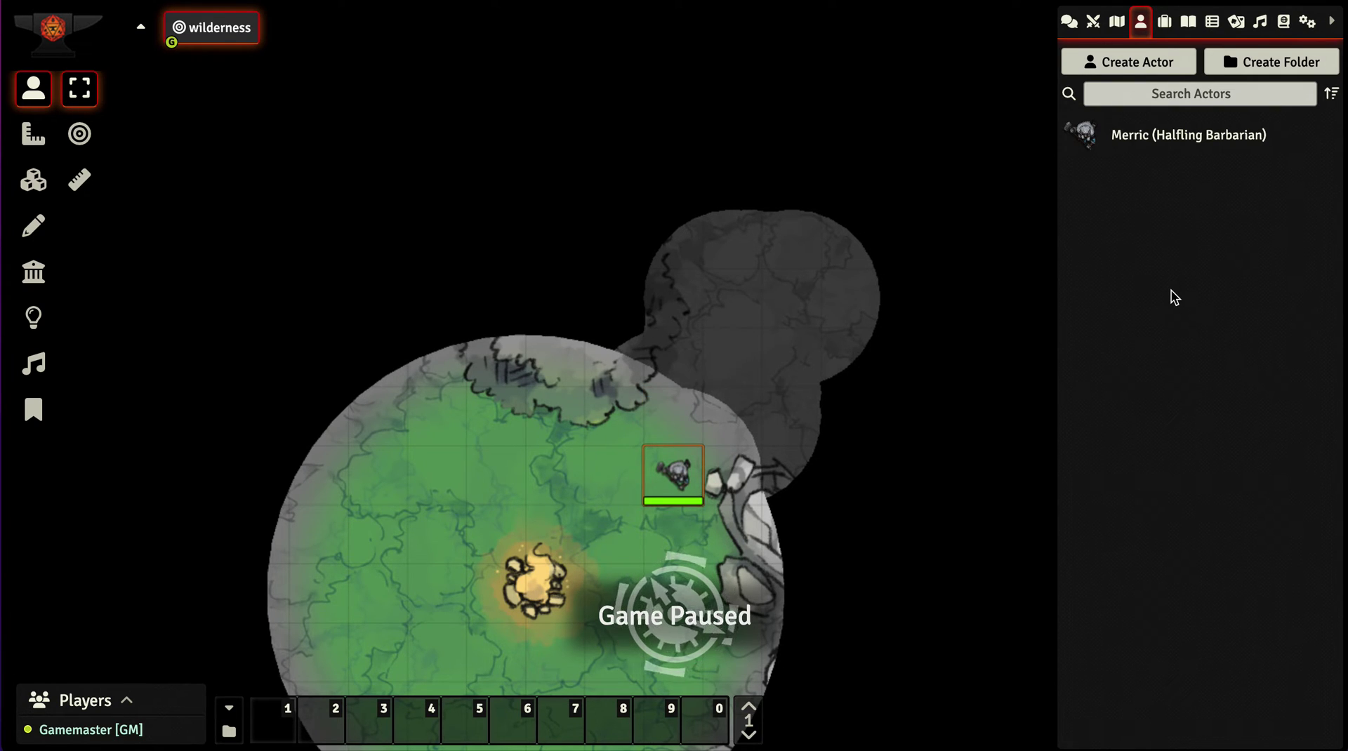
Walk the token back north and under the tree to the stump's east side to check the overhead fade and walls
key("Up")
key("Up")
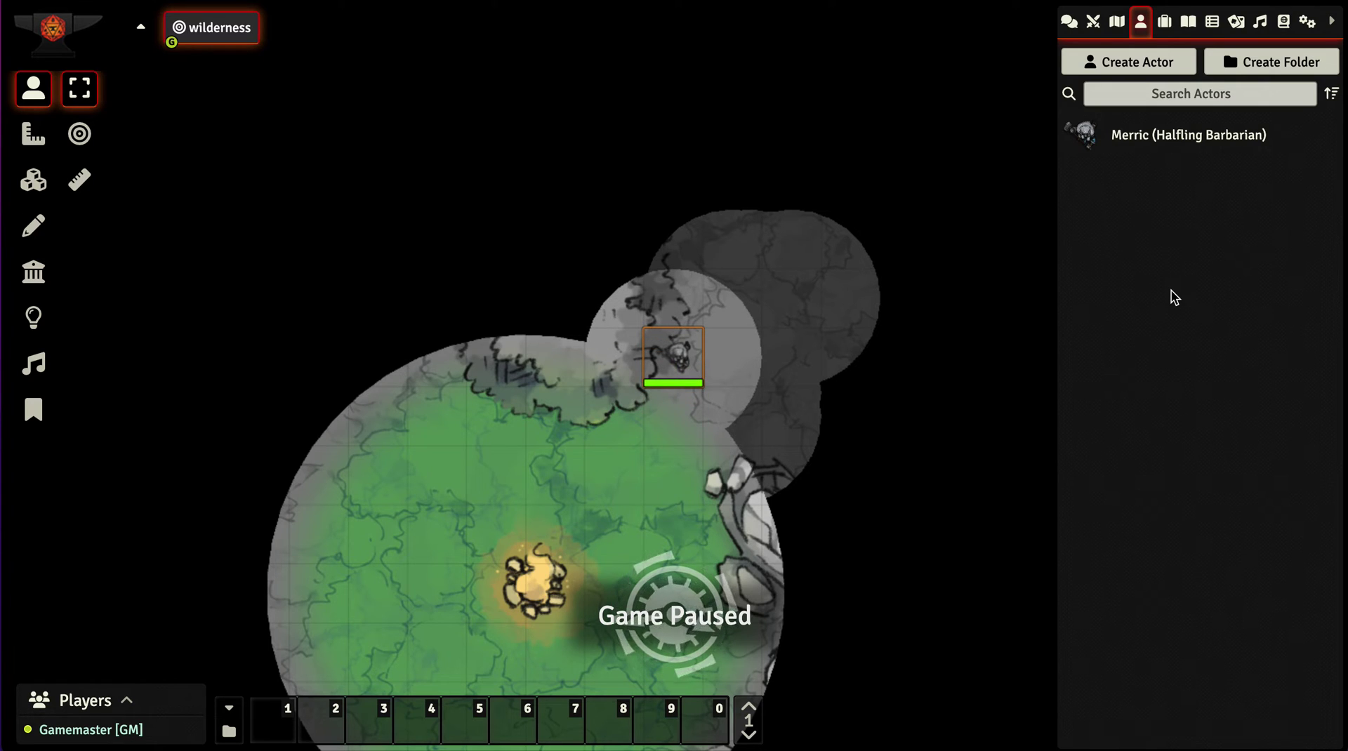
key("Left")
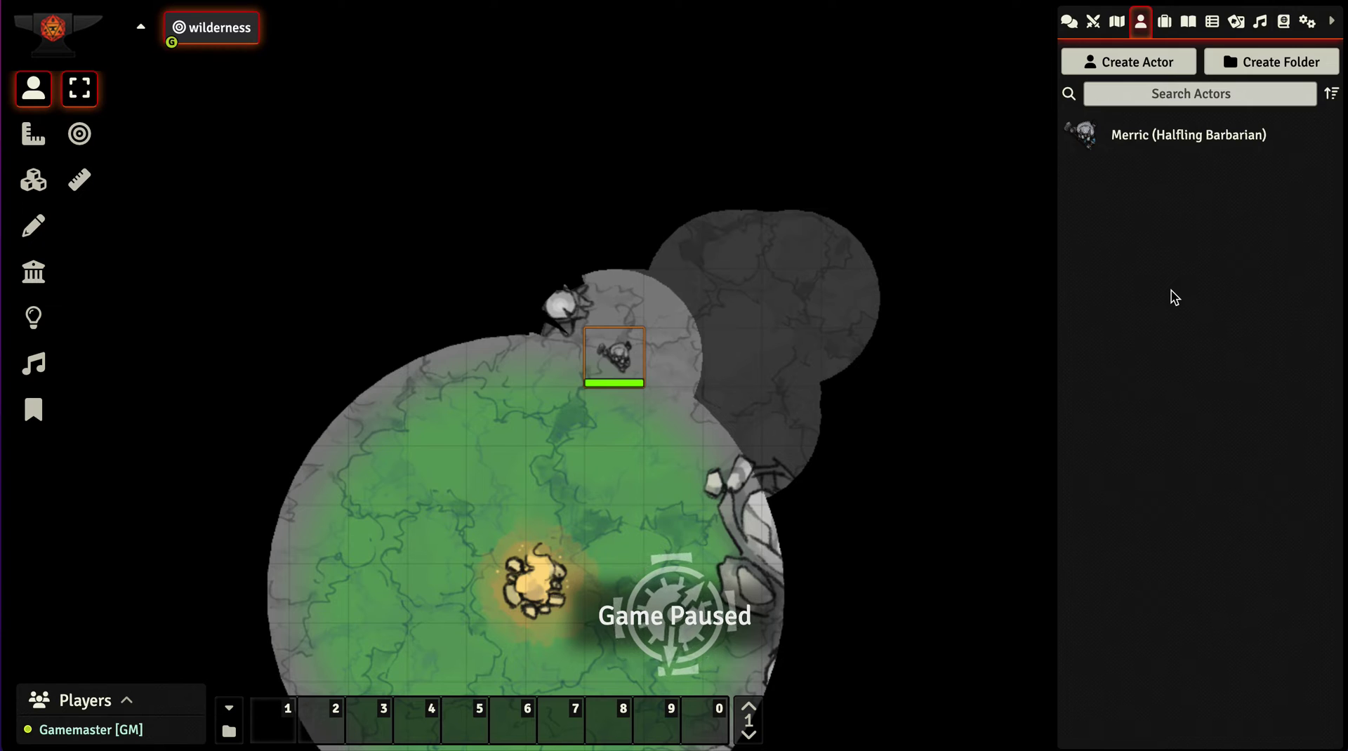
key("Up")
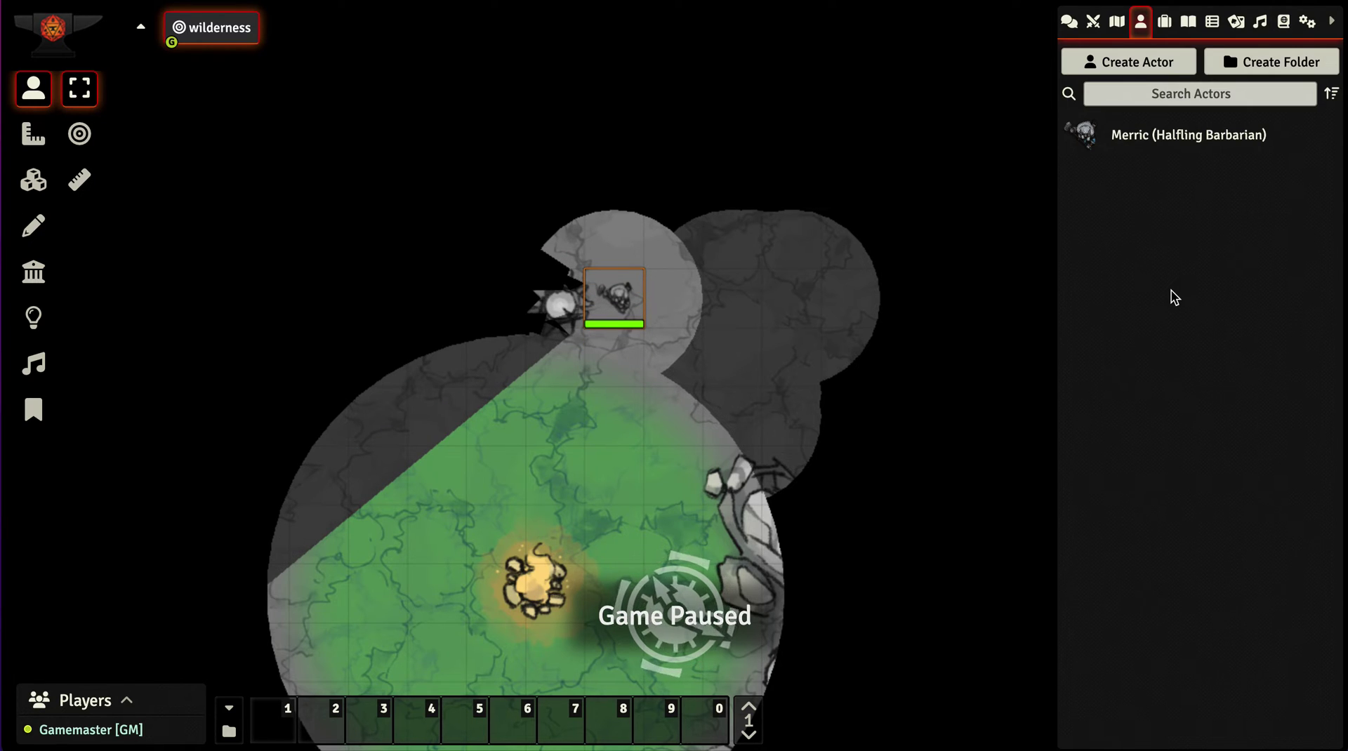
Walk the token north out from under the tree and return it to the stump's east side, checking what the stump blocks
key("Up")
key("Up")
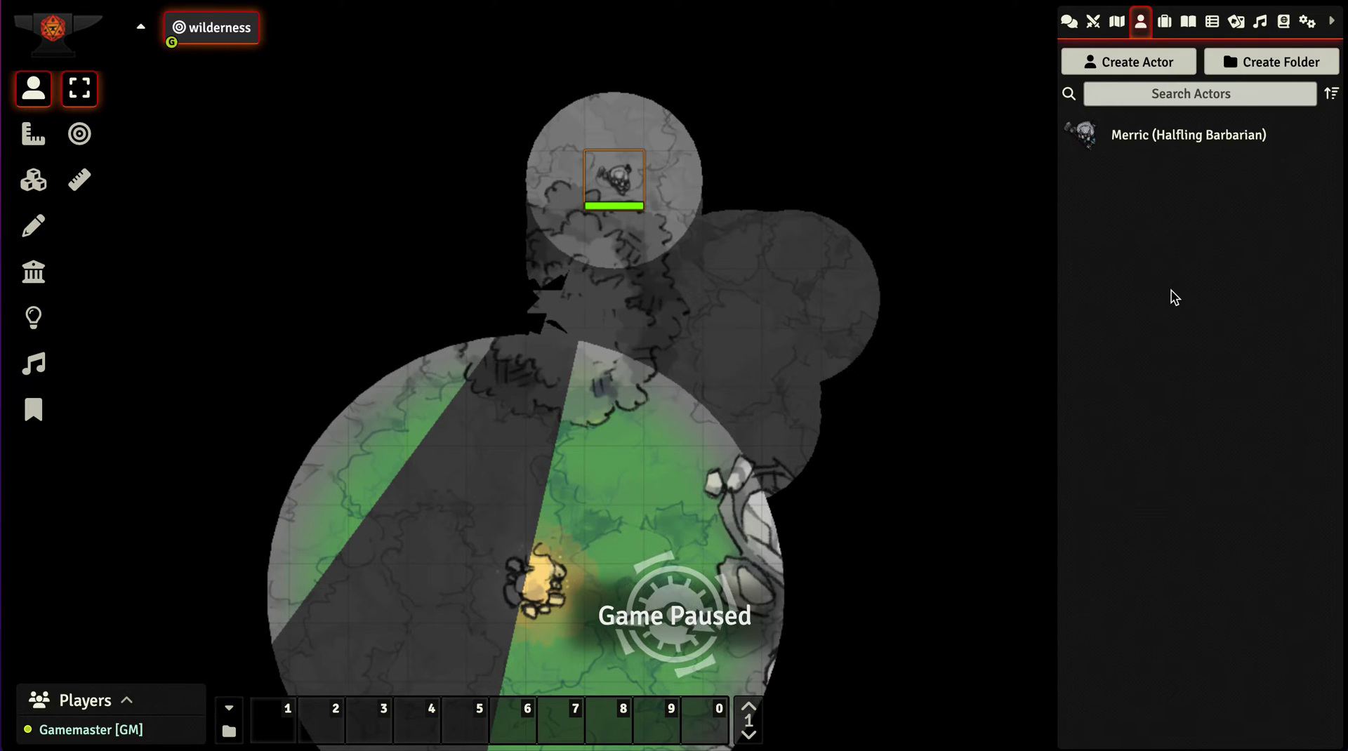
key("Up")
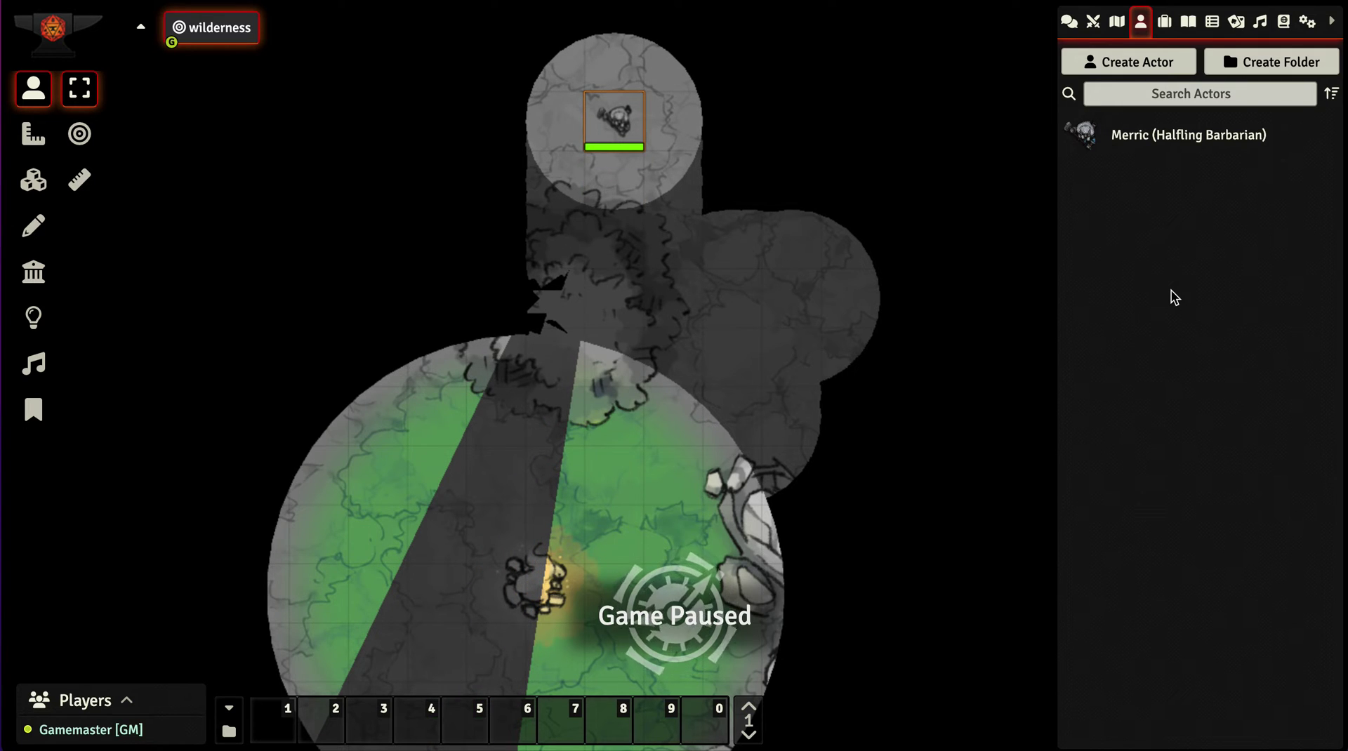
key("Down")
key("Down")
key("Down")
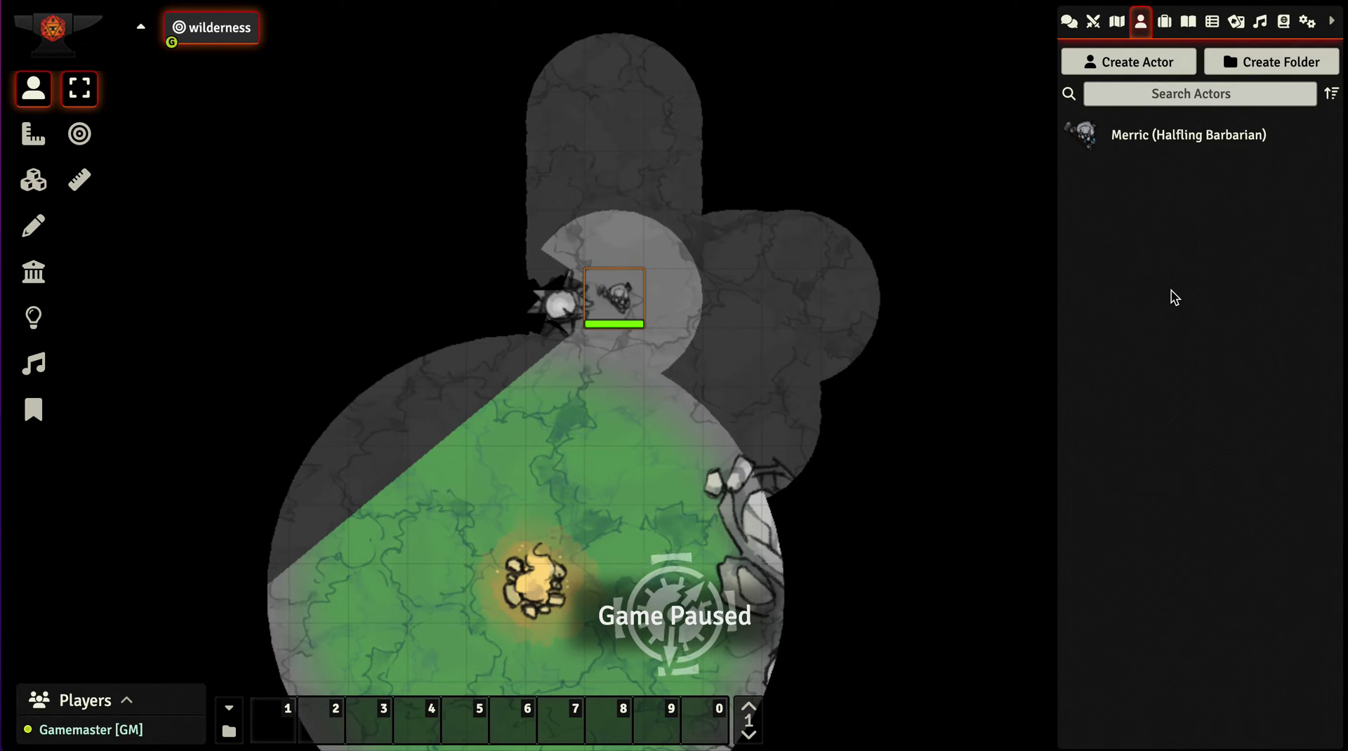
Walk the token around the north of the stump to its southwest side to check the sight lines there
key("Up")
key("Left")
key("Left")
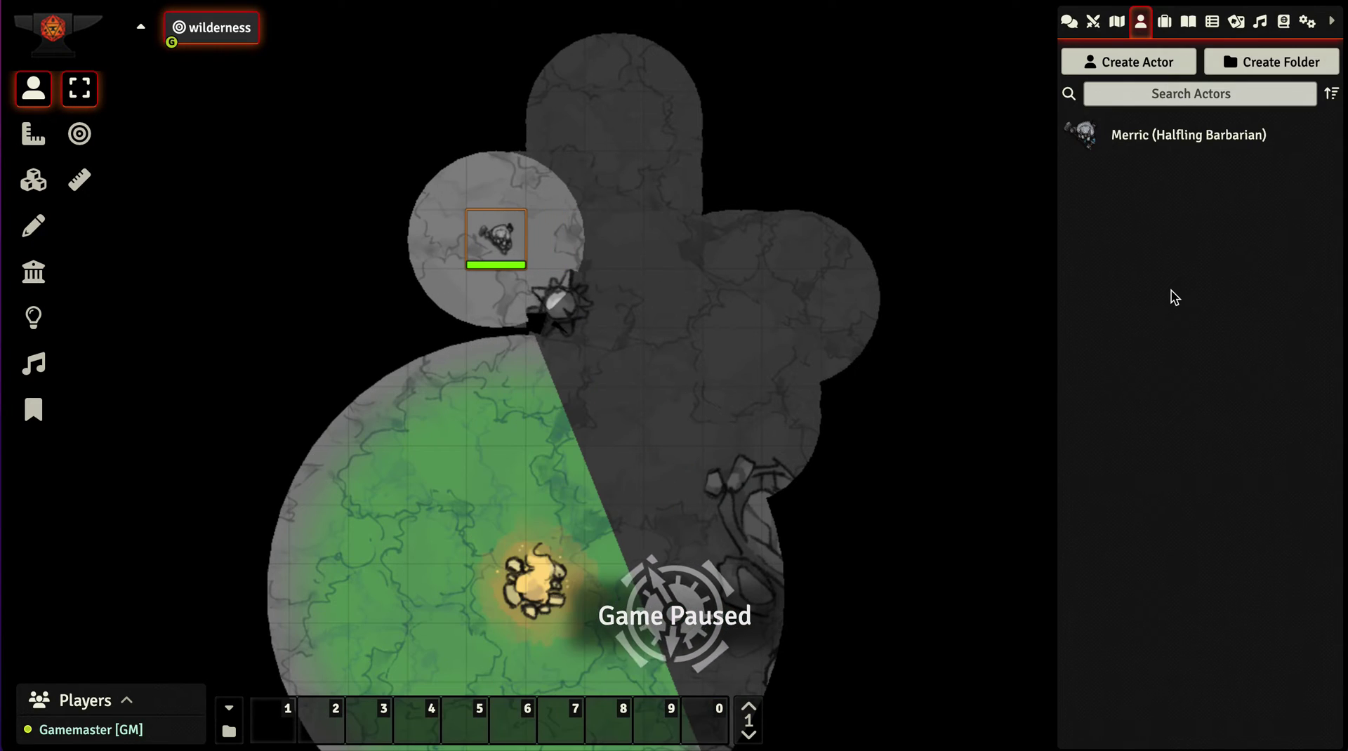
key("Down")
key("Down")
key("Right")
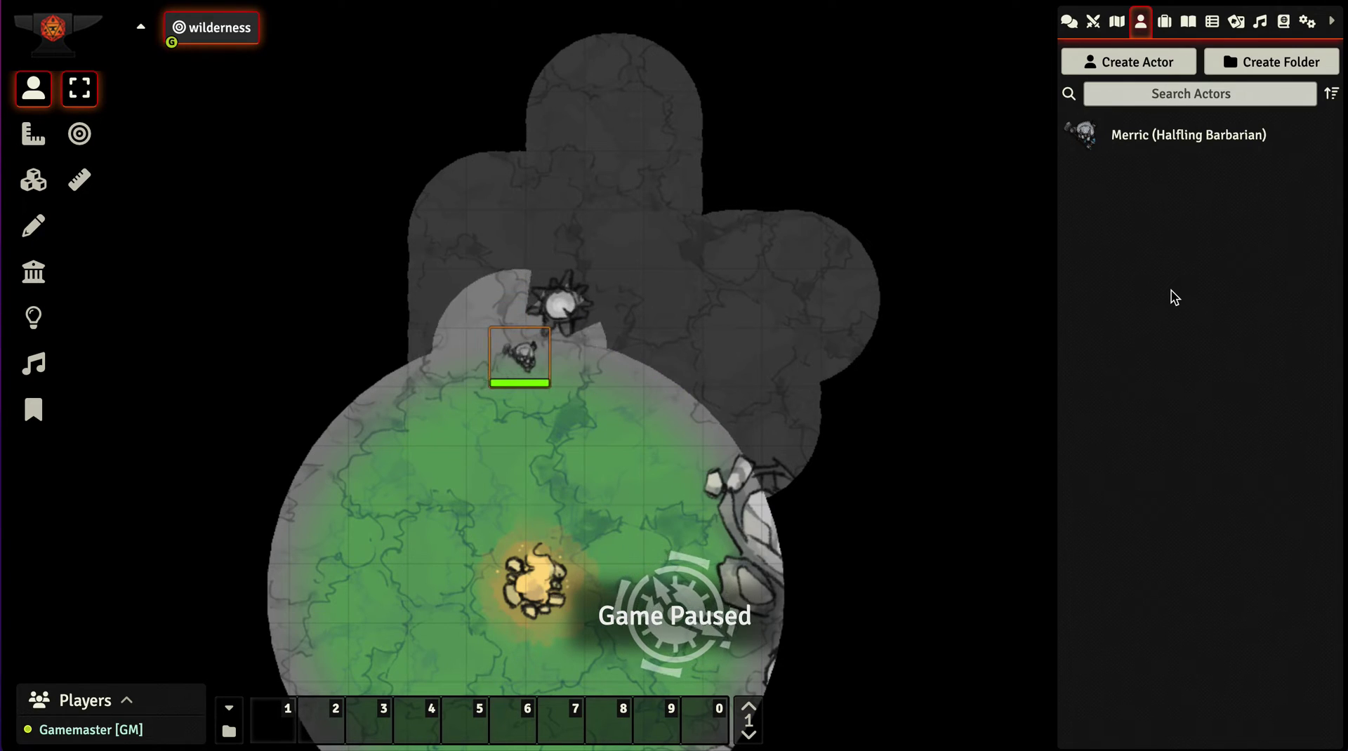
key("Left")
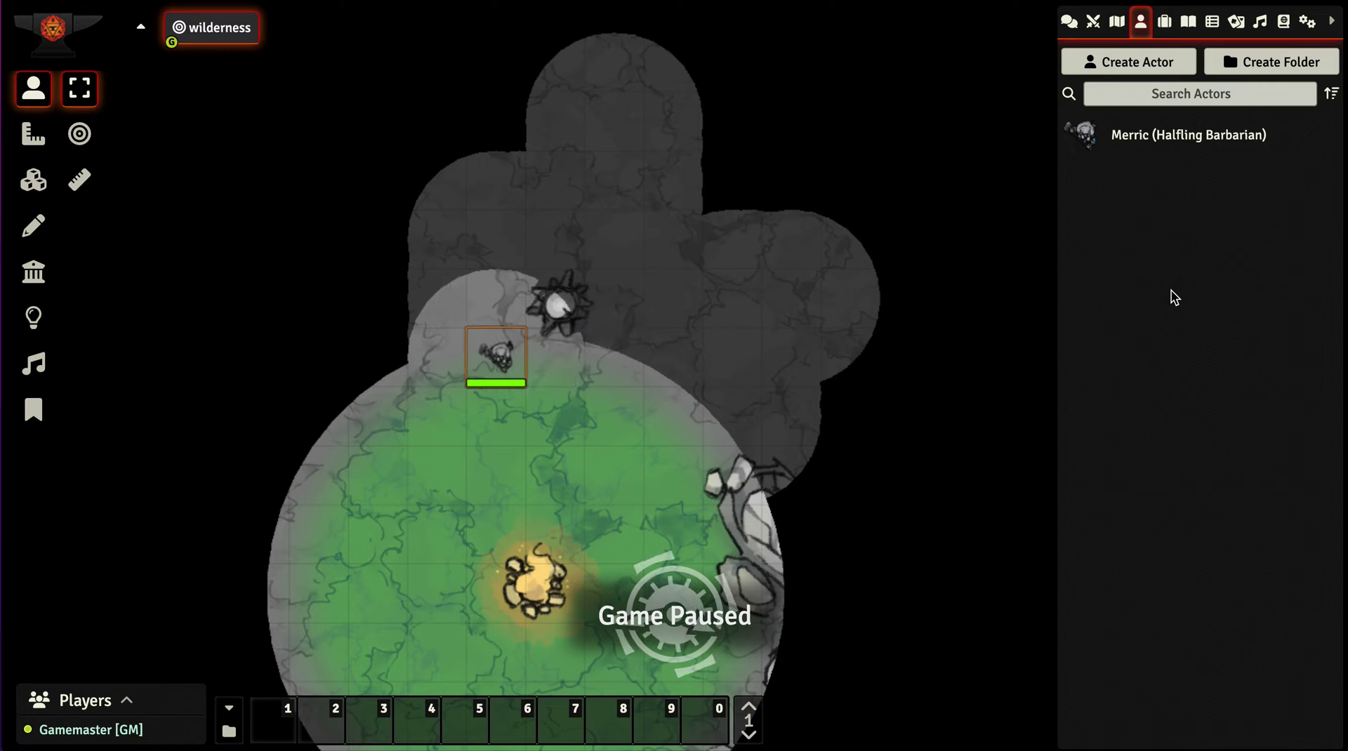
Walk the token back around the north of the stump to its southeast side, checking the vision blocked by the walls
key("Up")
key("Up")
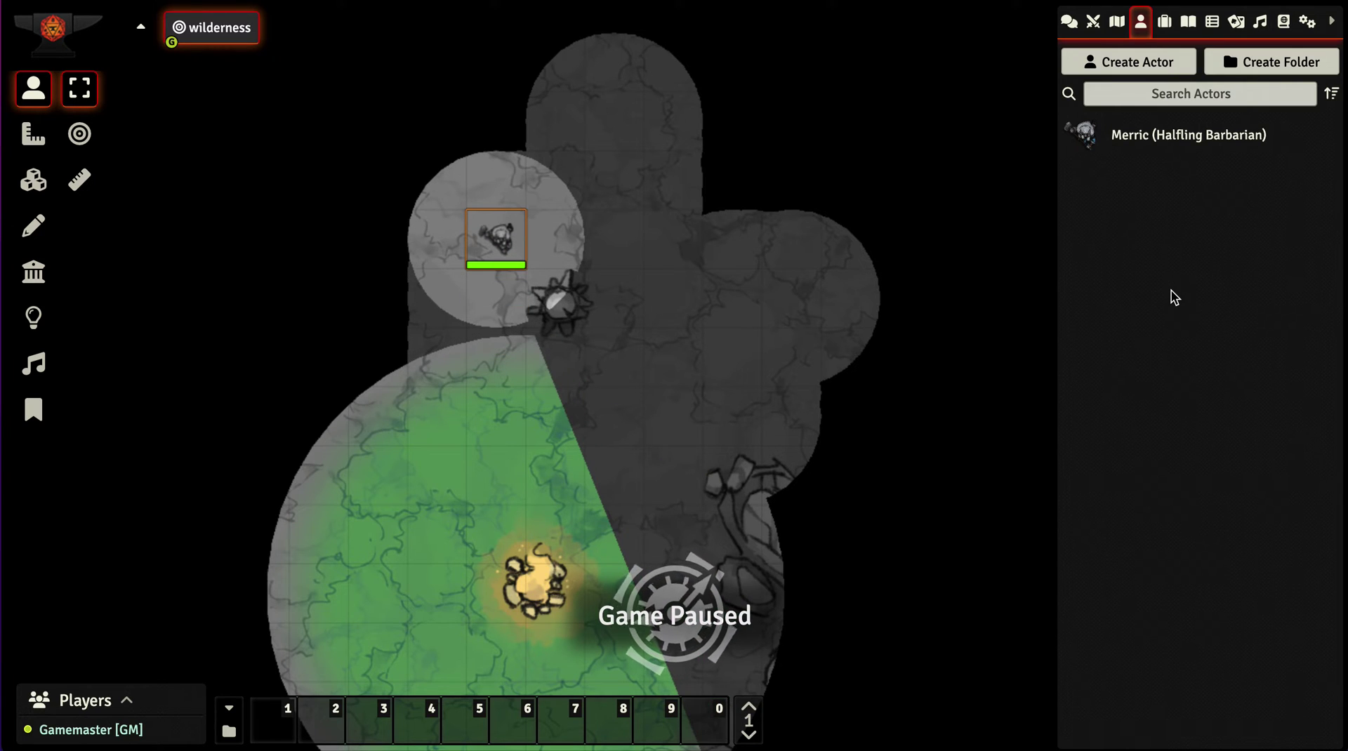
key("Right")
key("Right")
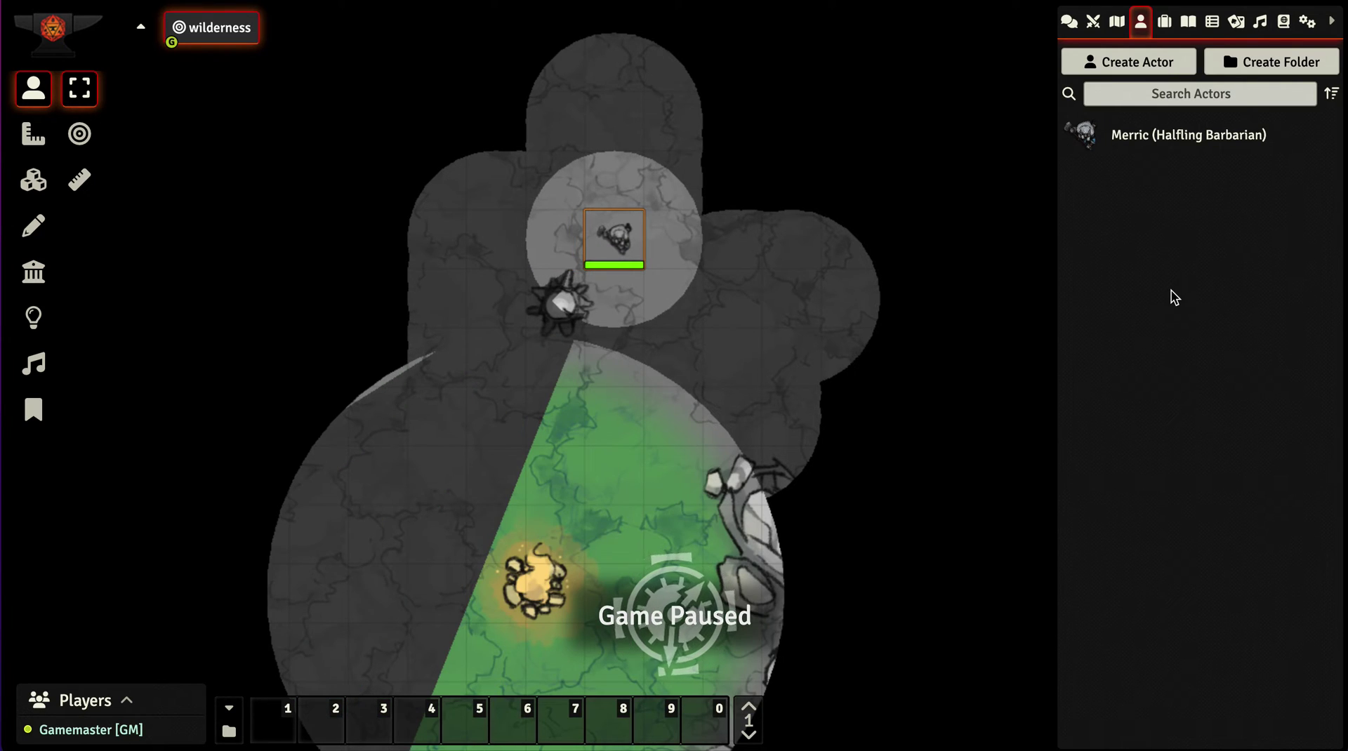
key("Down")
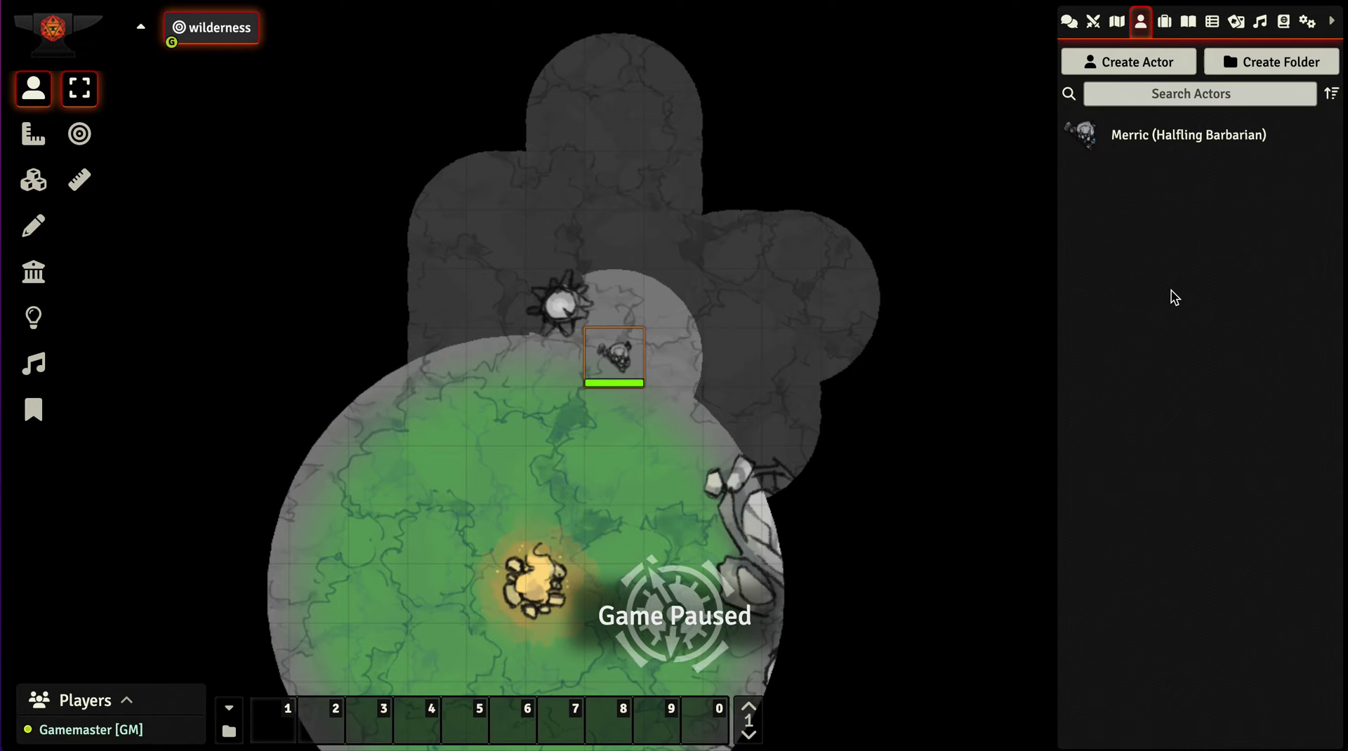
Move the token along the stump's east side, out to the tree's eastern edge and back, to recheck the canopy fade
key("Up")
key("Up")
key("Down")
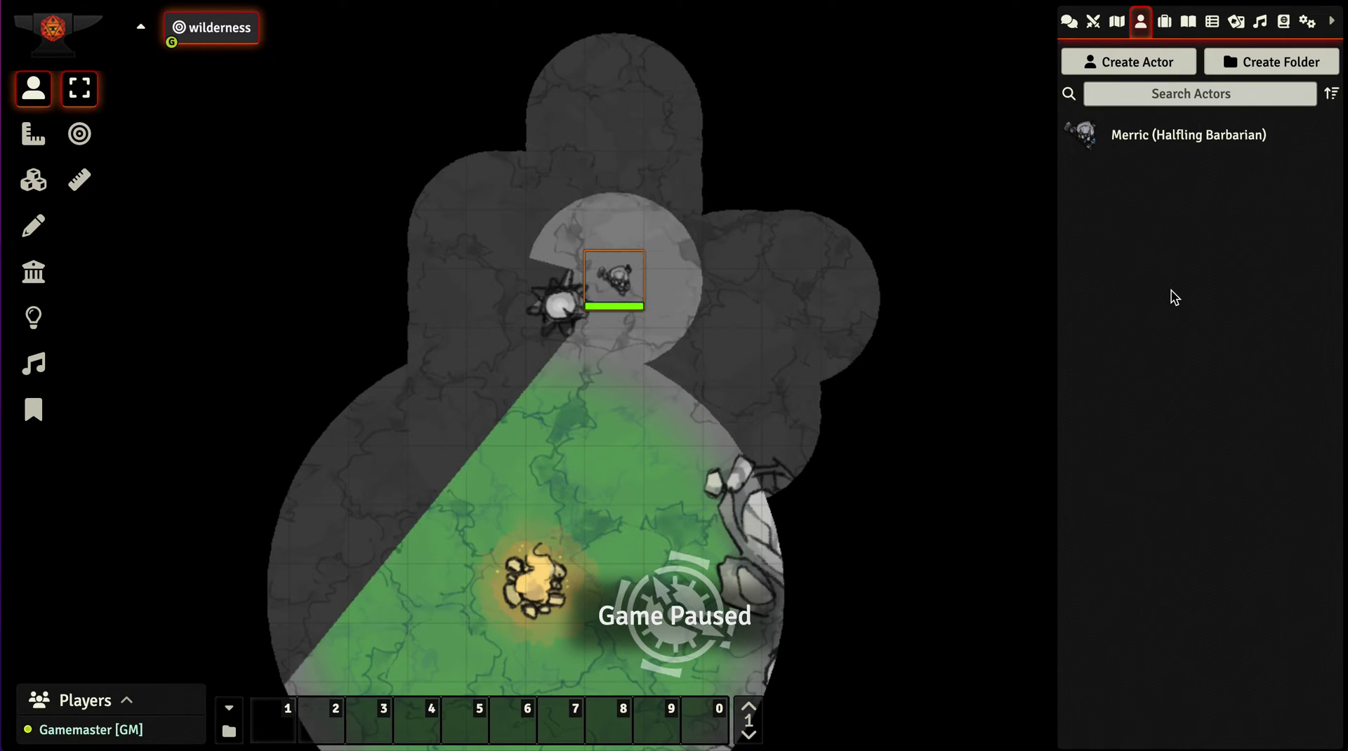
key("Down")
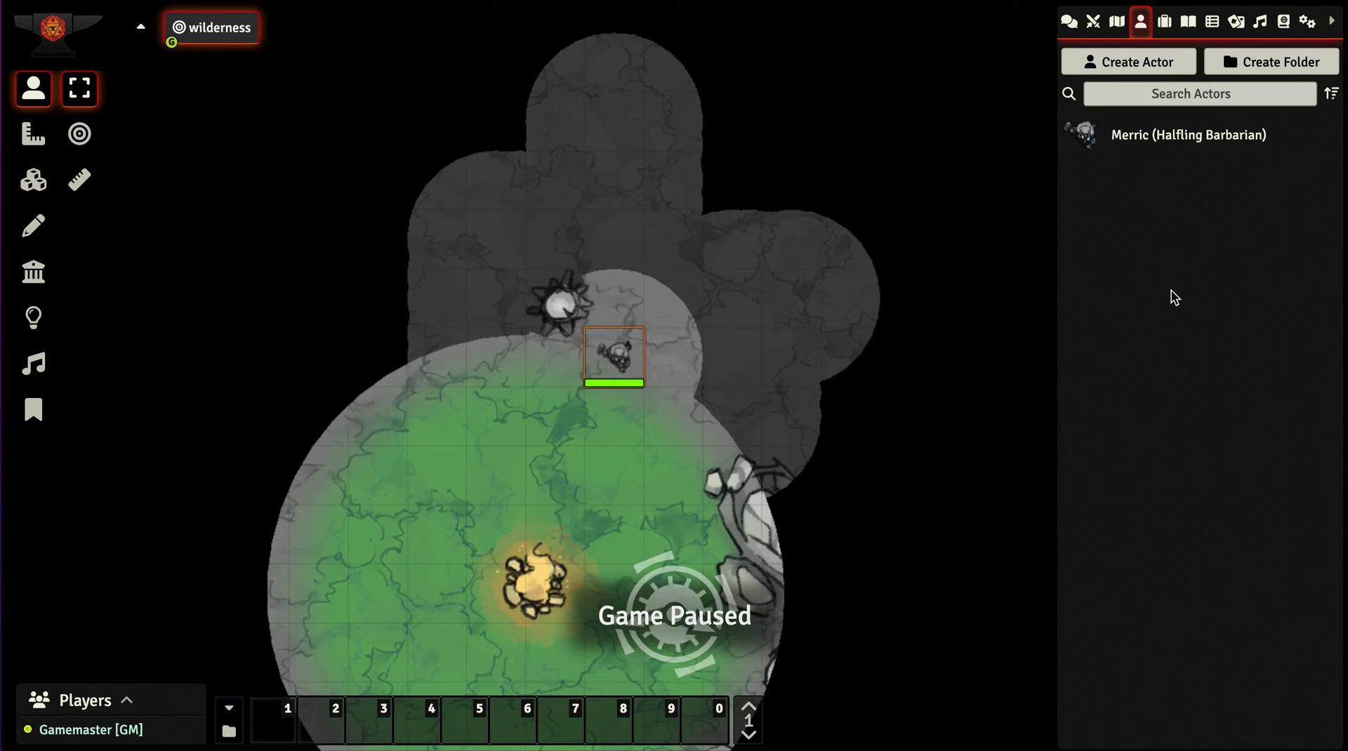
key("Right")
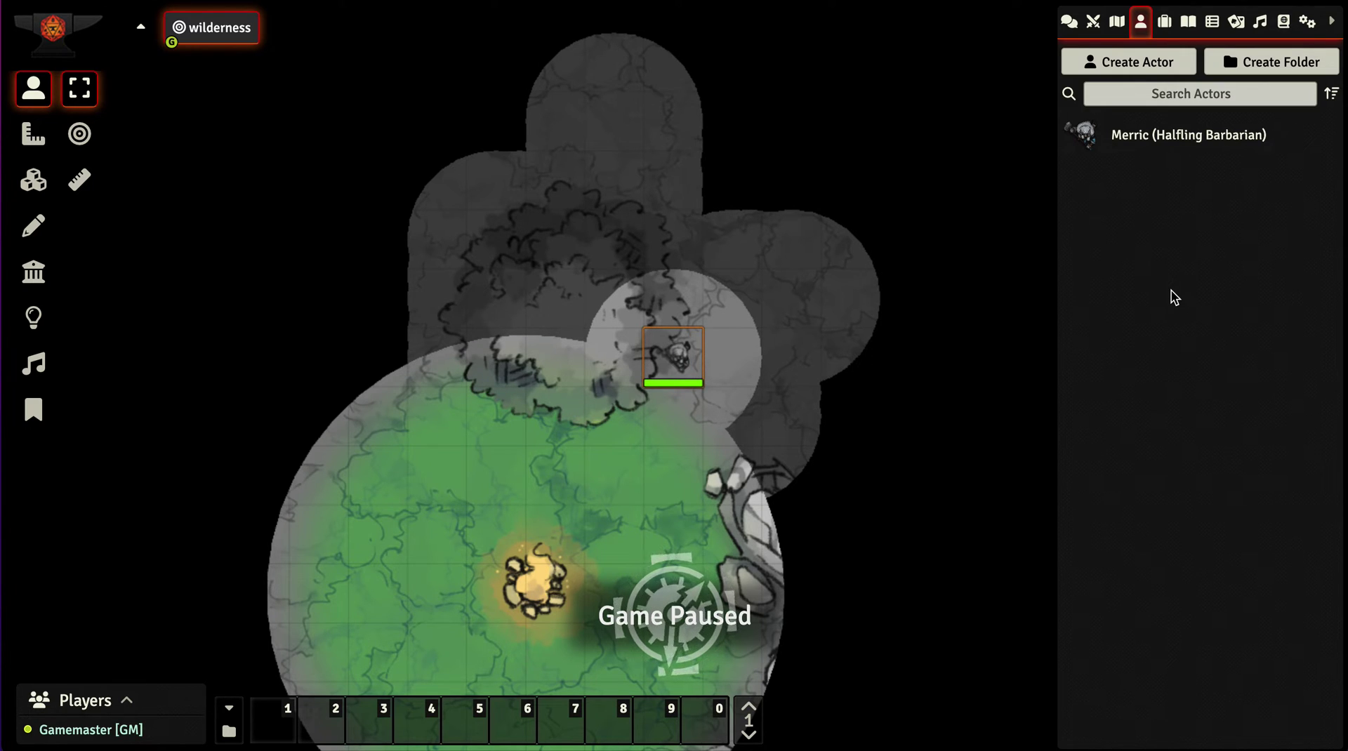
key("Up")
key("Left")
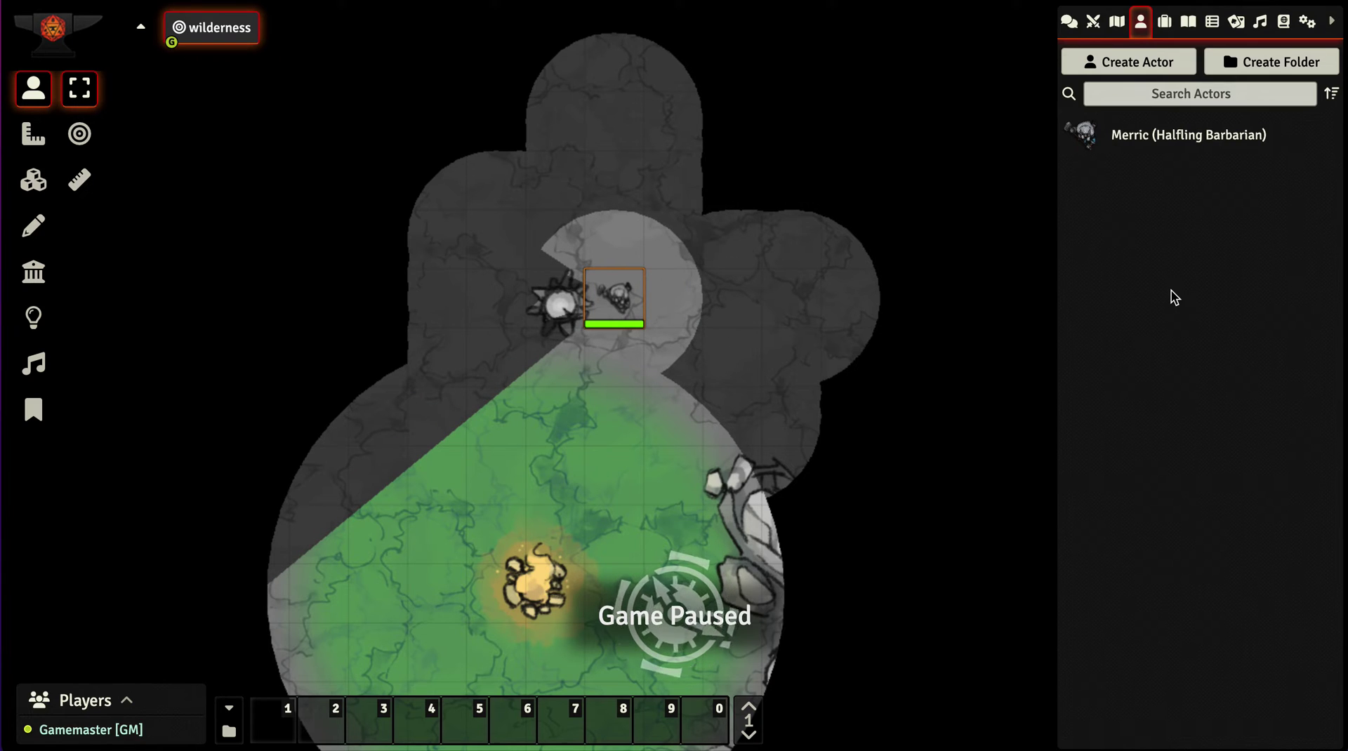
Move the token four squares south from the stump to beside the campfire and deselect it to show the whole map
key("Down")
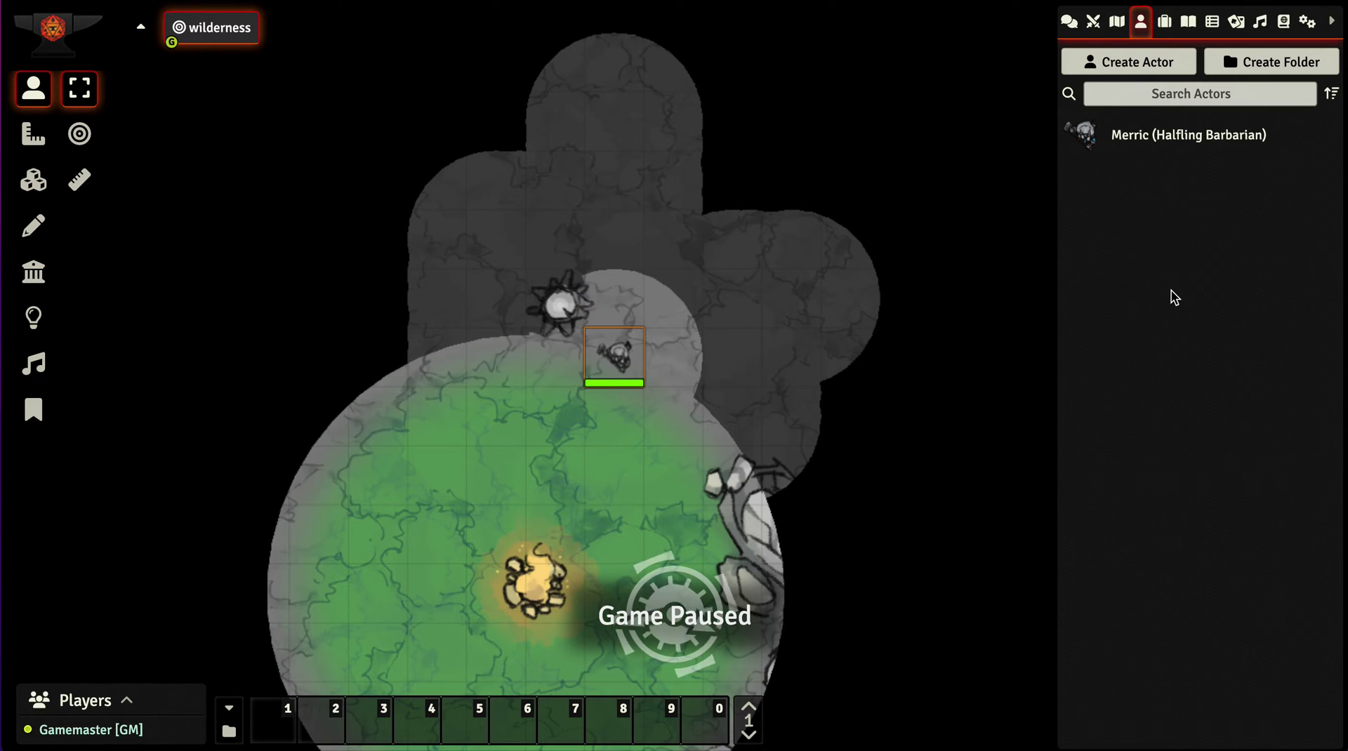
key("Down")
key("Down")
key("Down")
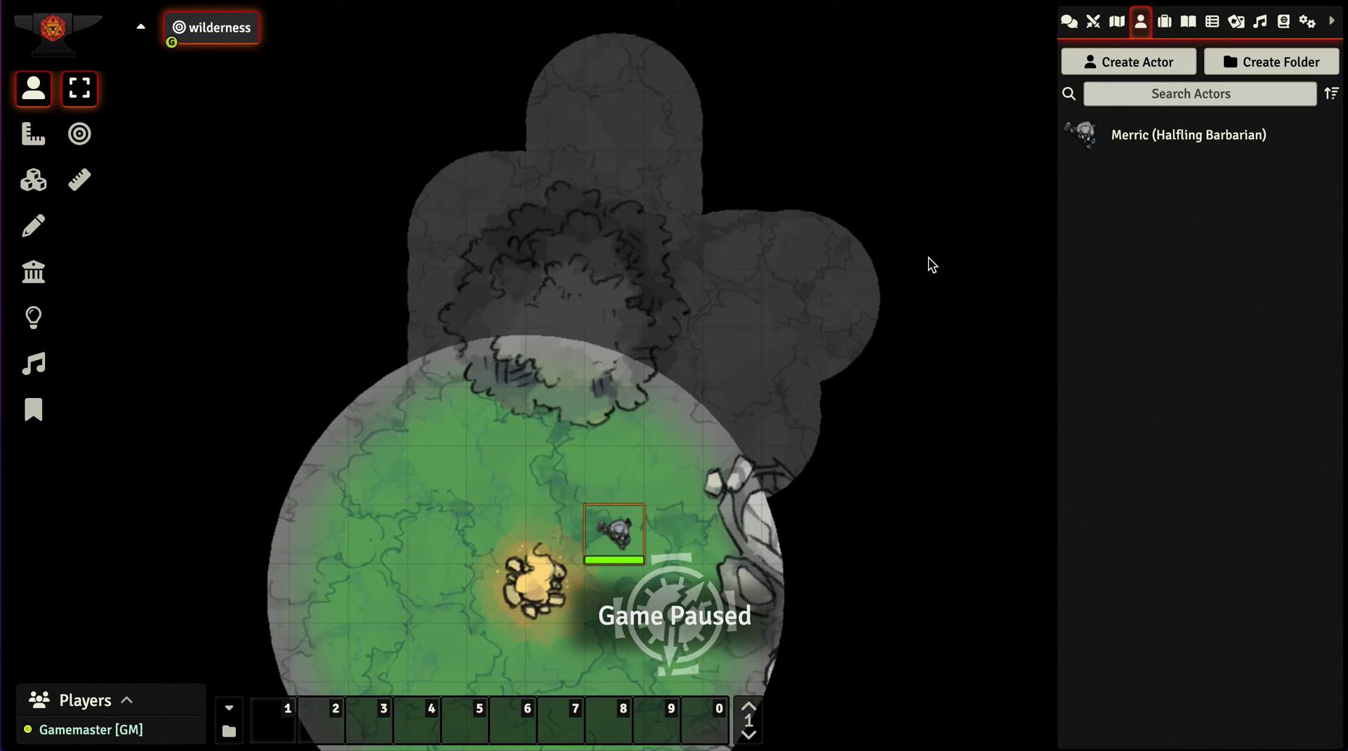
left_click(795, 320)
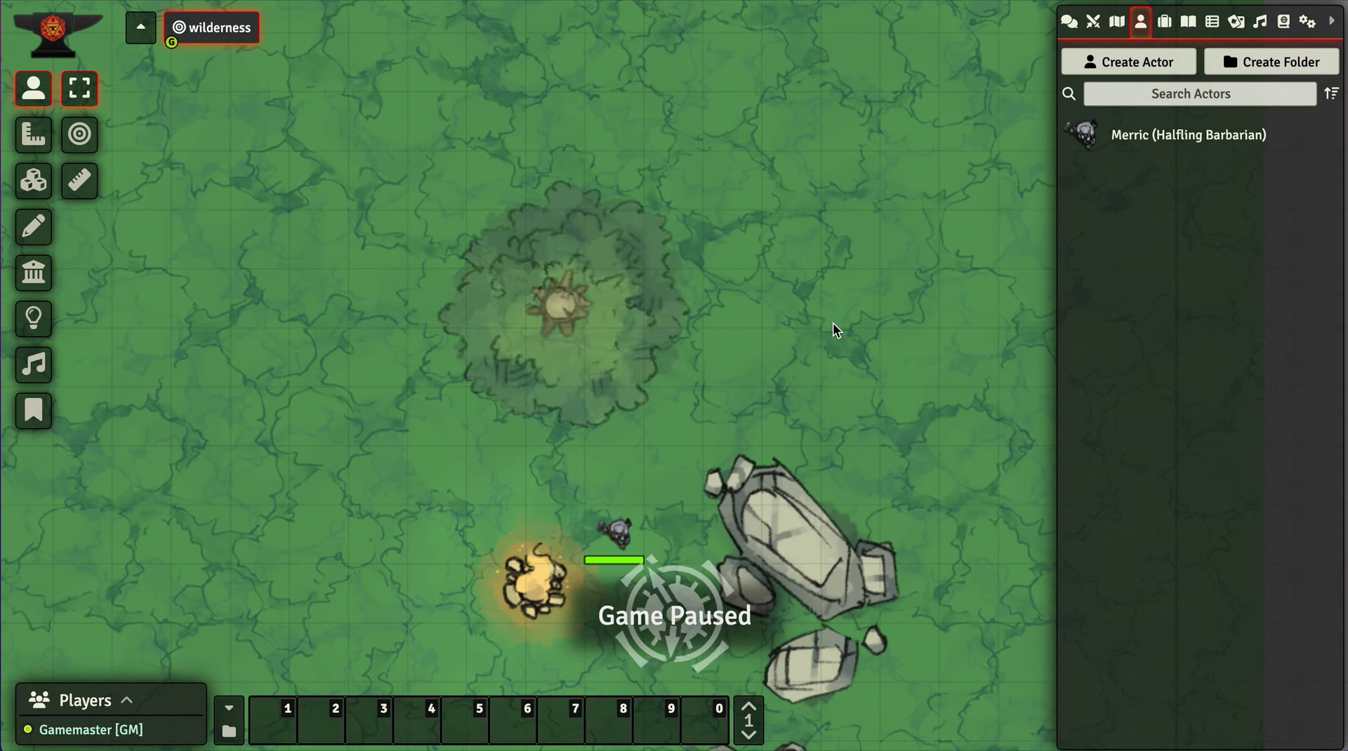
scroll(834, 236, "down", 5)
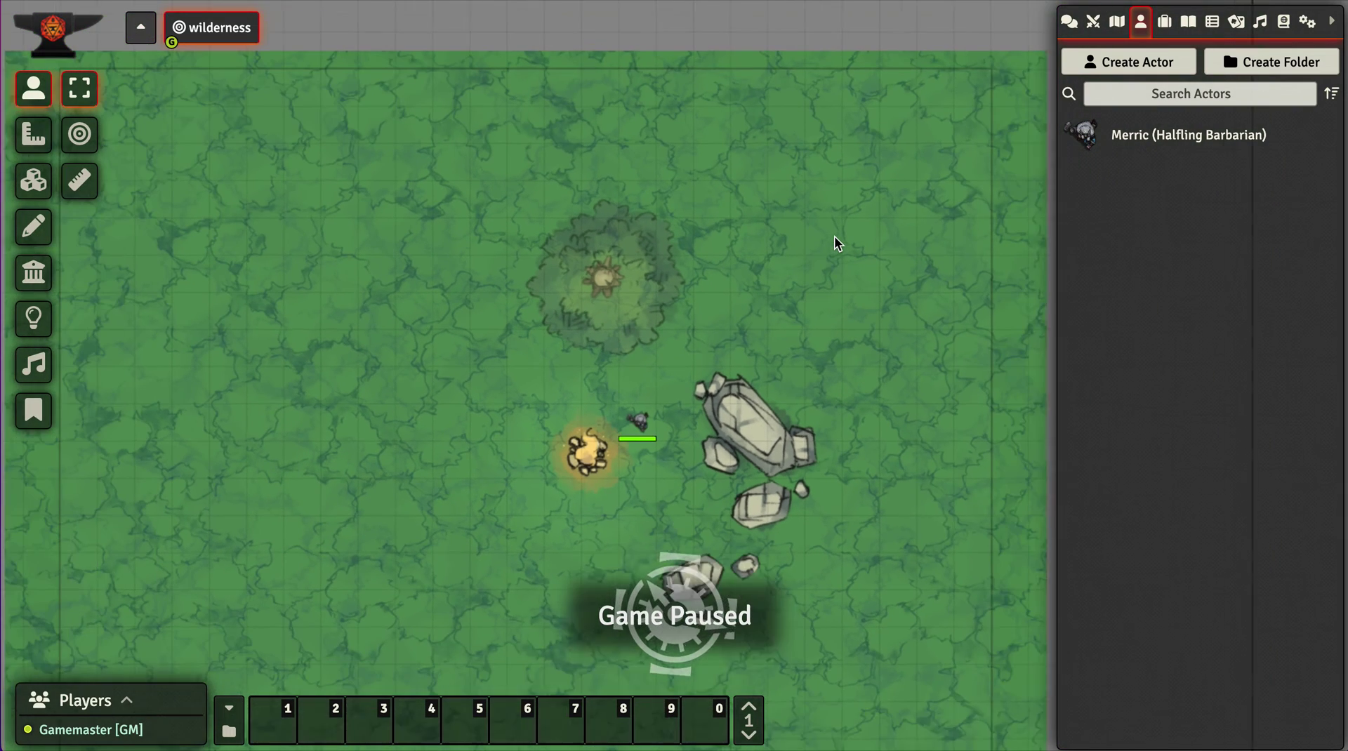
From the CampThings tiles, place a tent southeast of the campfire and a rock just north of the large rock formation
left_click(32, 271)
left_click(33, 181)
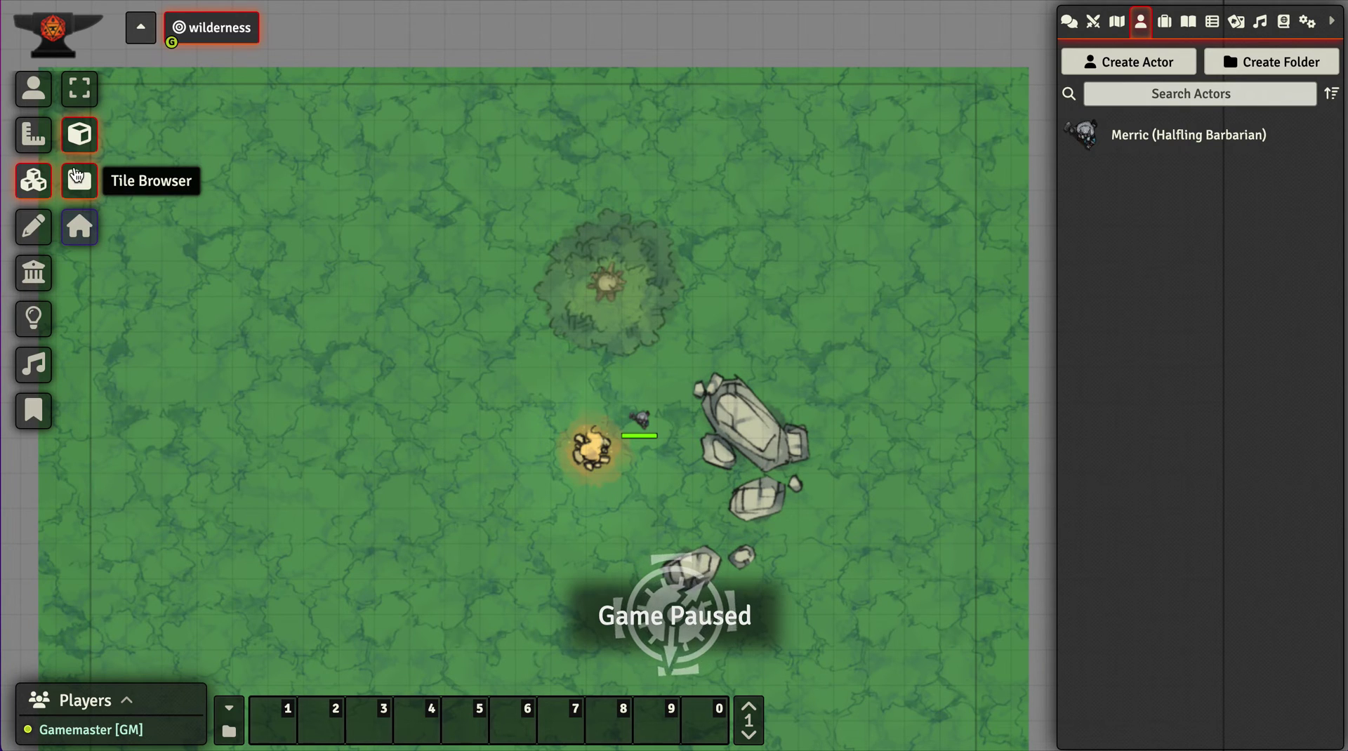
left_click(79, 180)
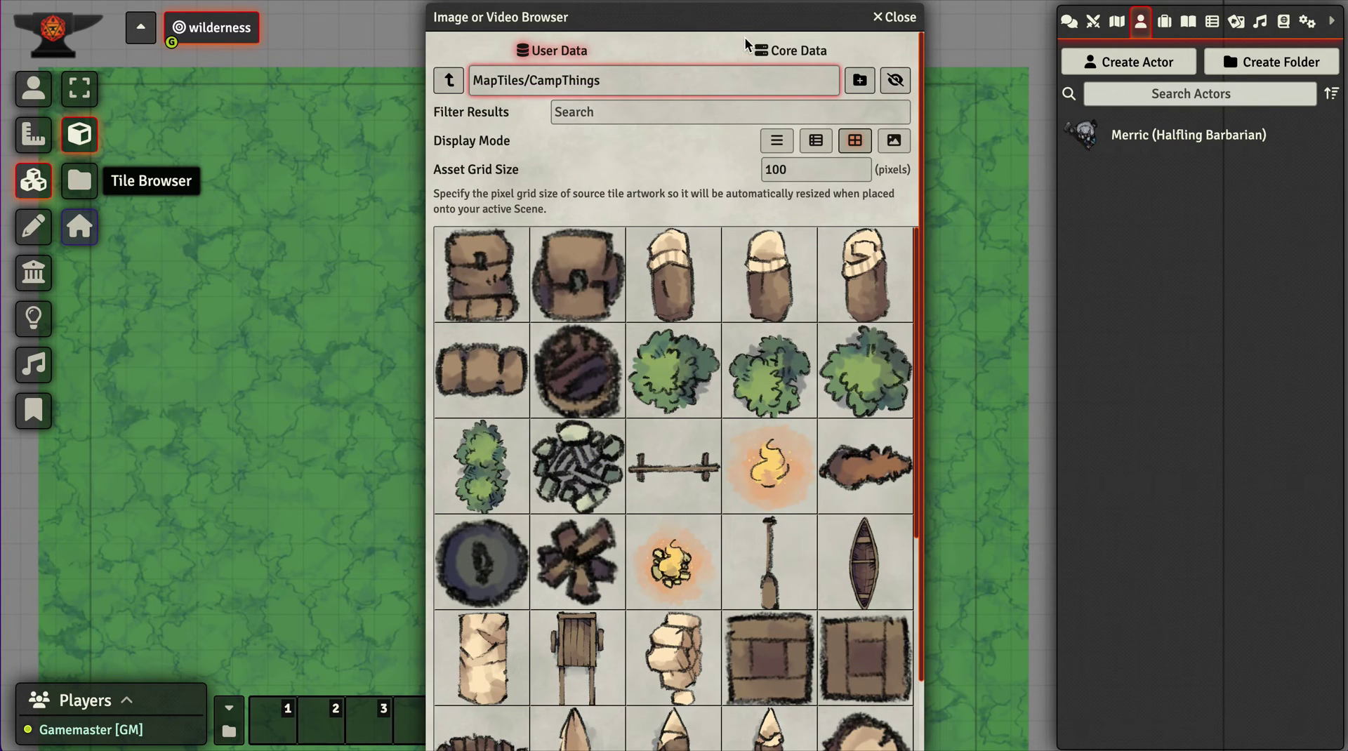
left_click_drag(576, 18, 245, 18)
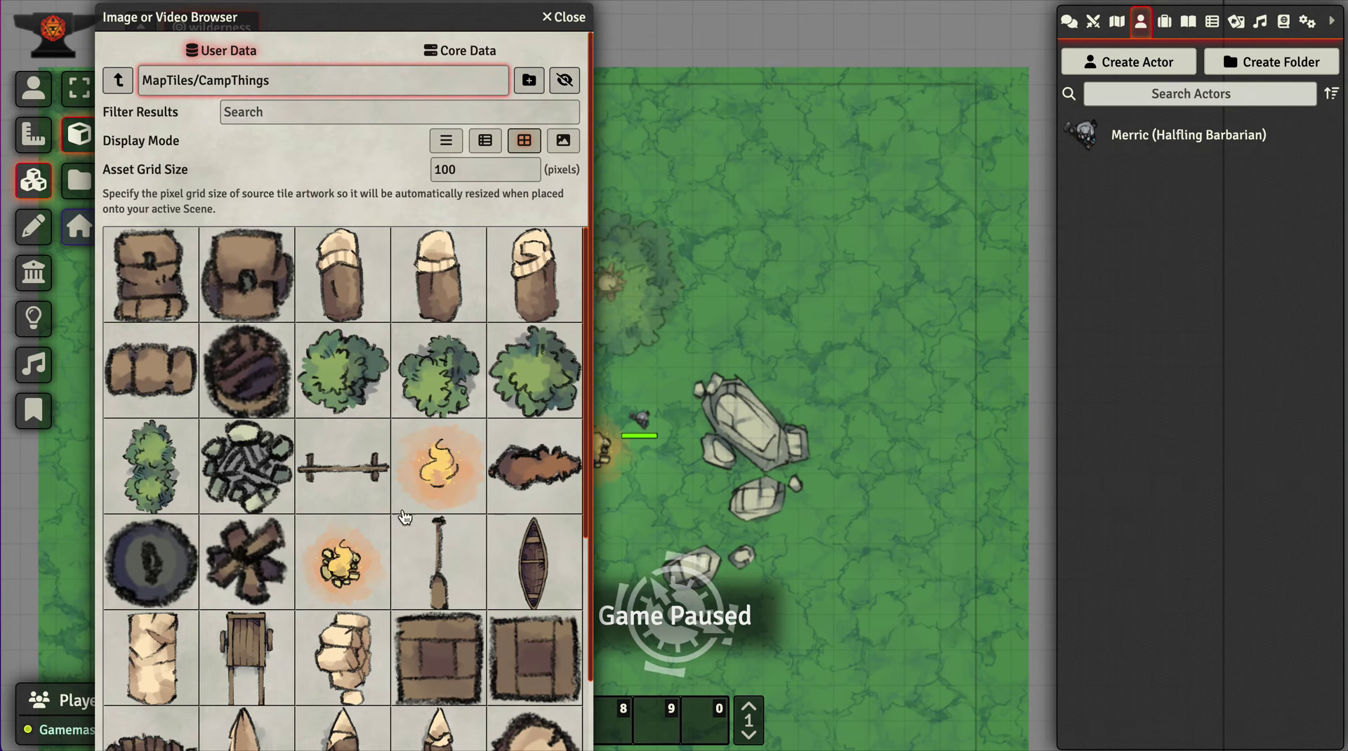
scroll(357, 507, "down", 7)
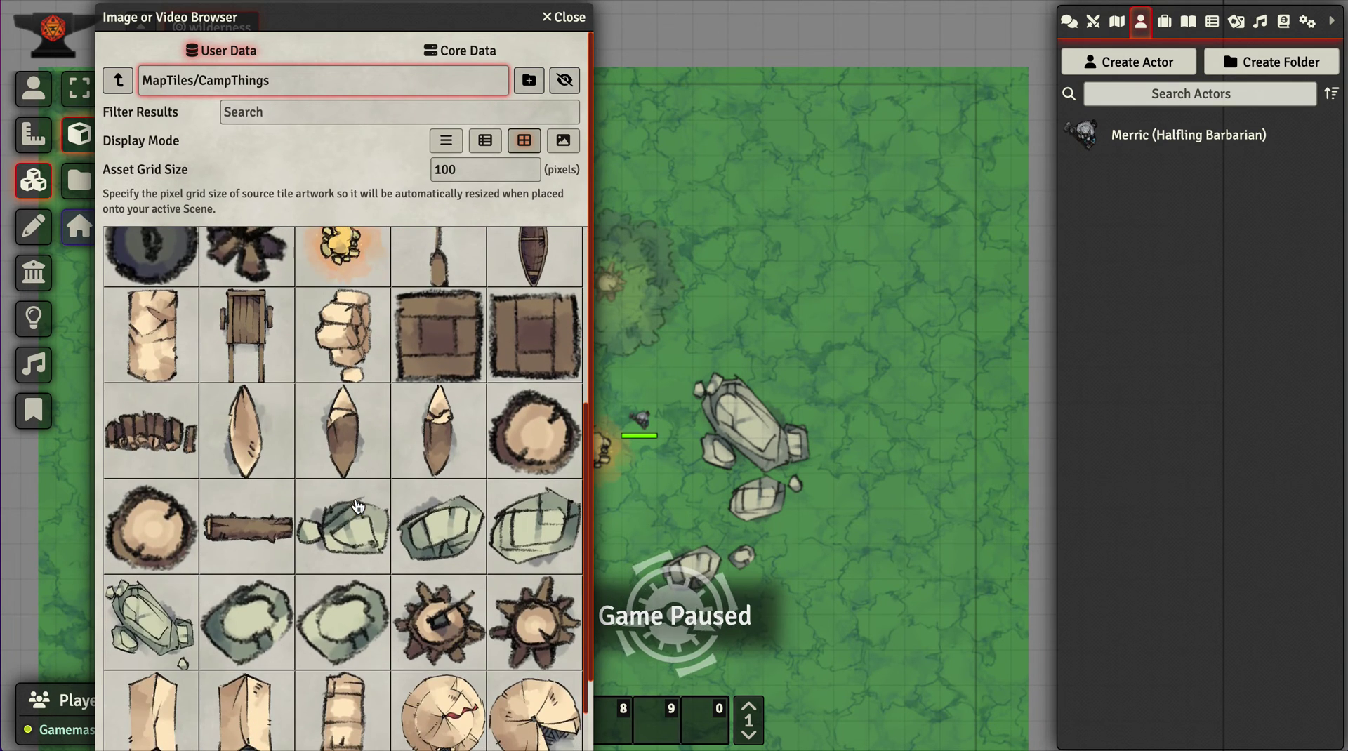
left_click_drag(358, 507, 655, 529)
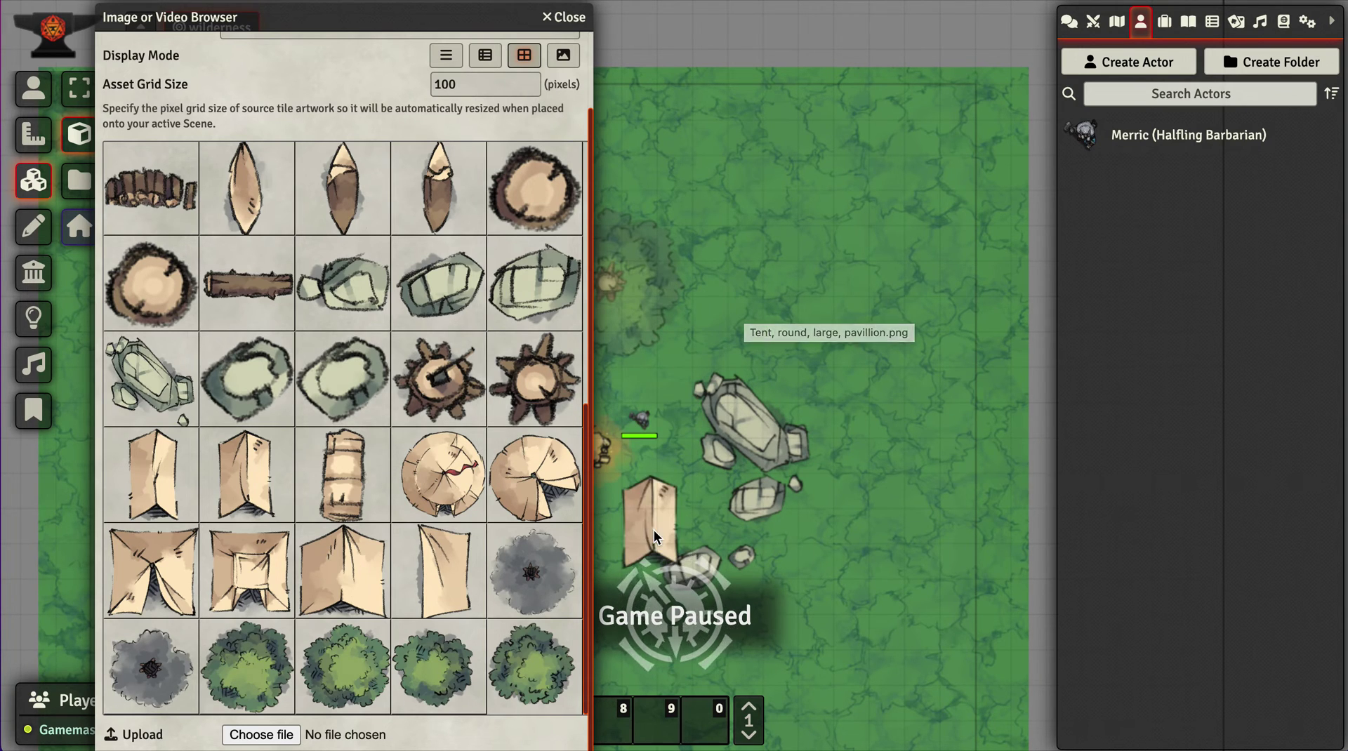
key("space")
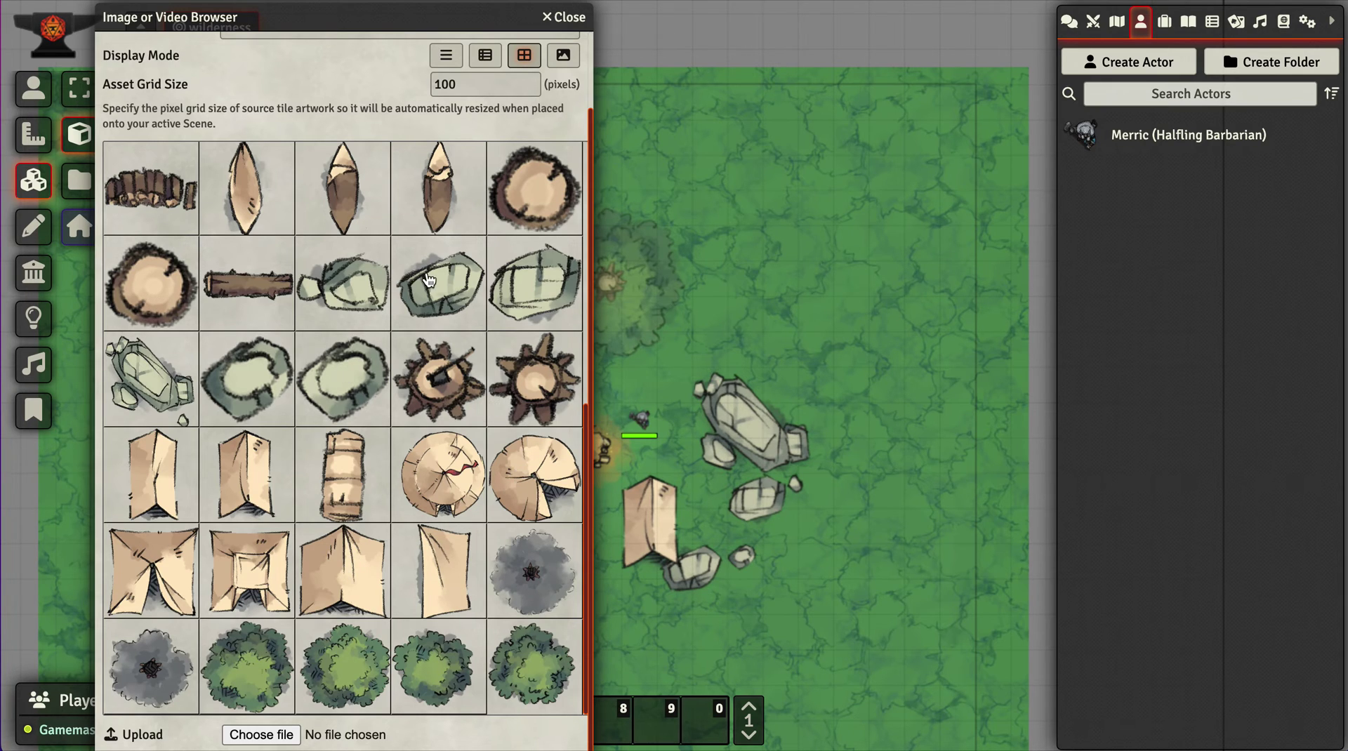
left_click_drag(430, 282, 778, 363)
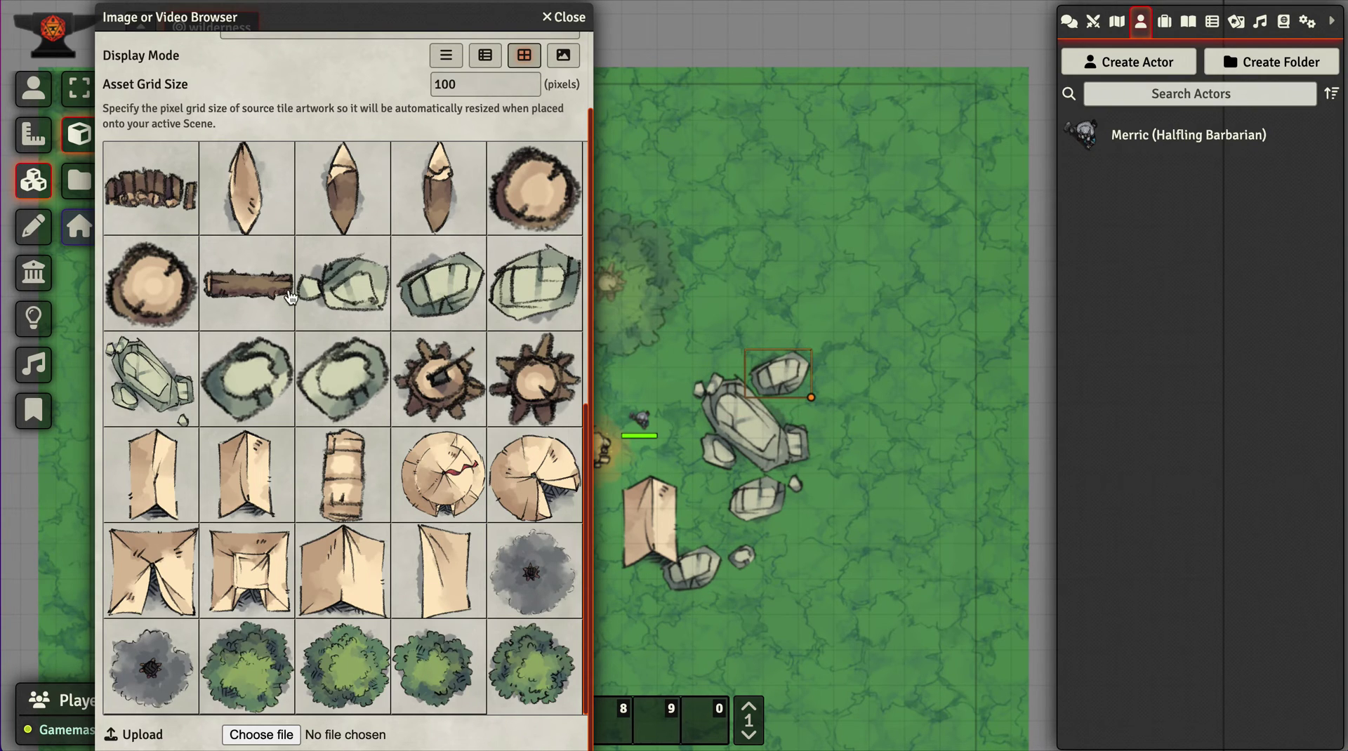
Place a log just south of the tent and a firewood pile below the log
left_click_drag(246, 288, 726, 540)
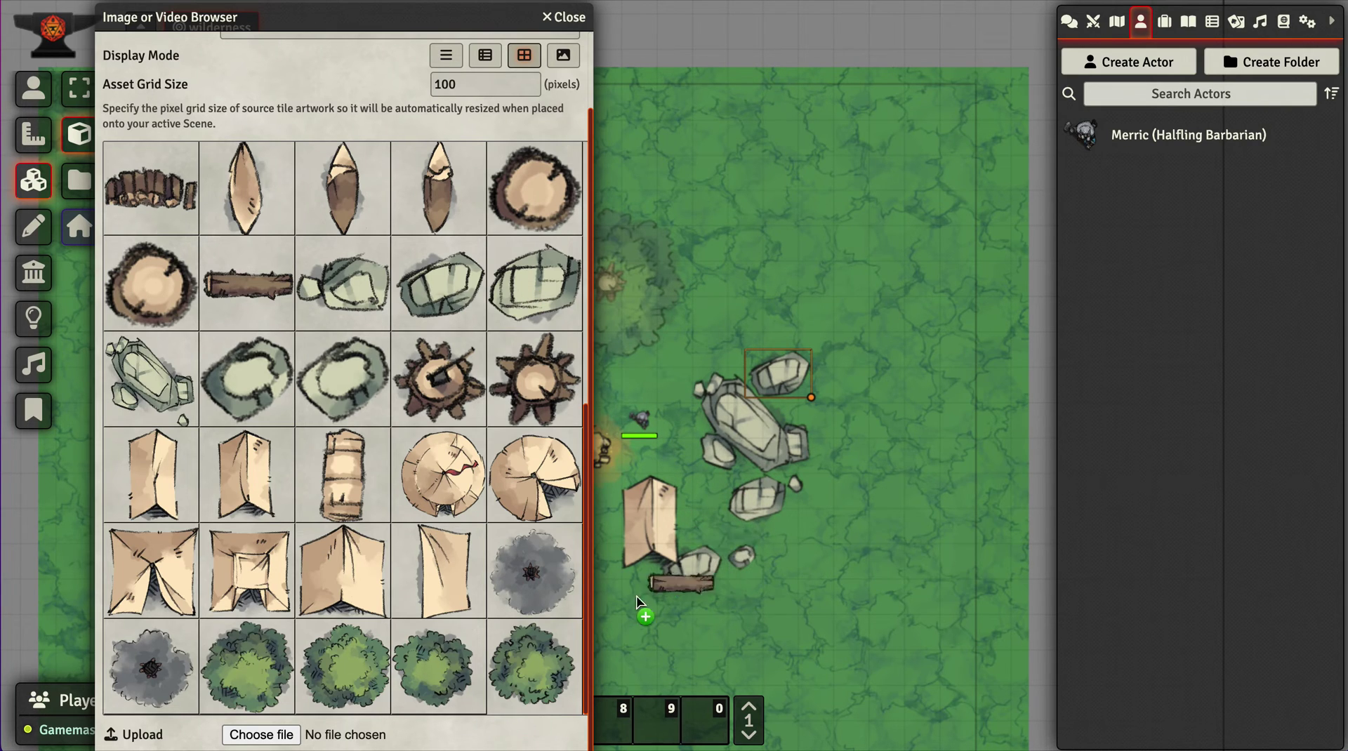
left_click_drag(637, 596, 660, 612)
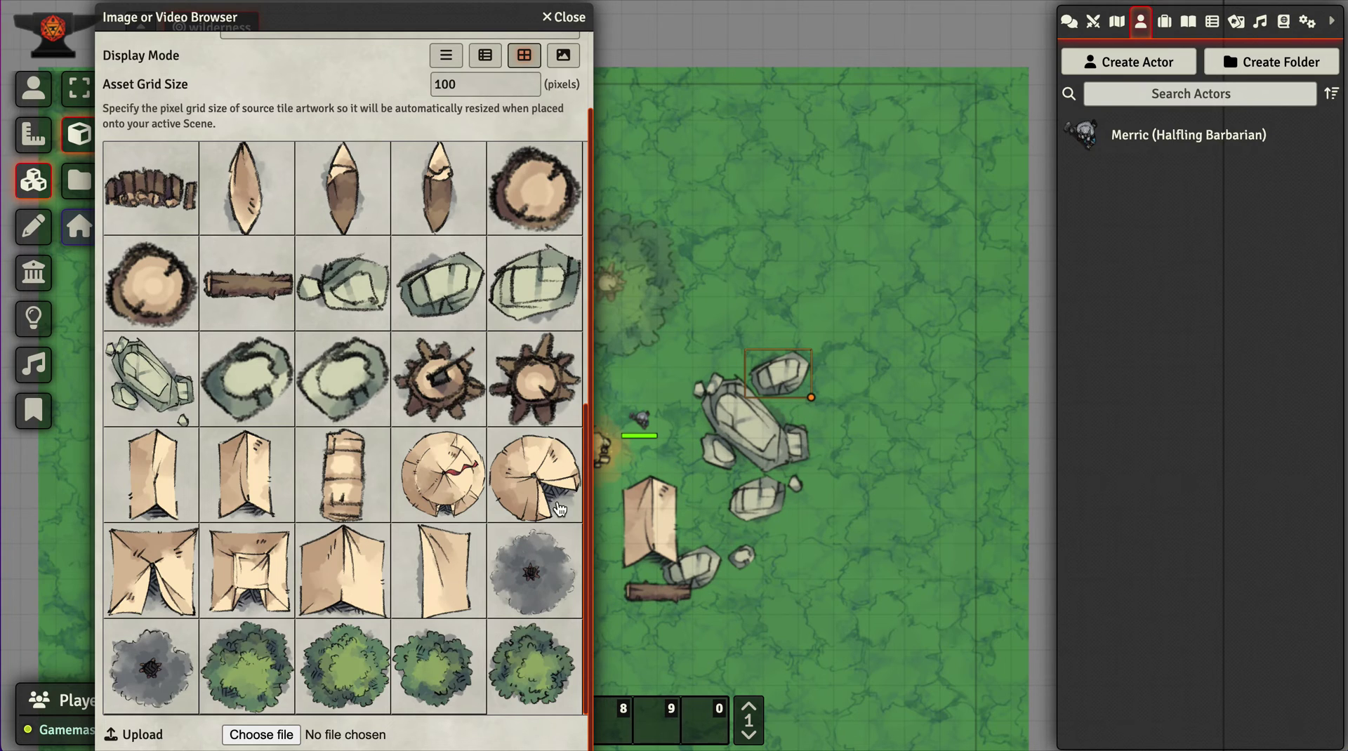
left_click_drag(158, 198, 629, 503)
left_click_drag(650, 620, 660, 624)
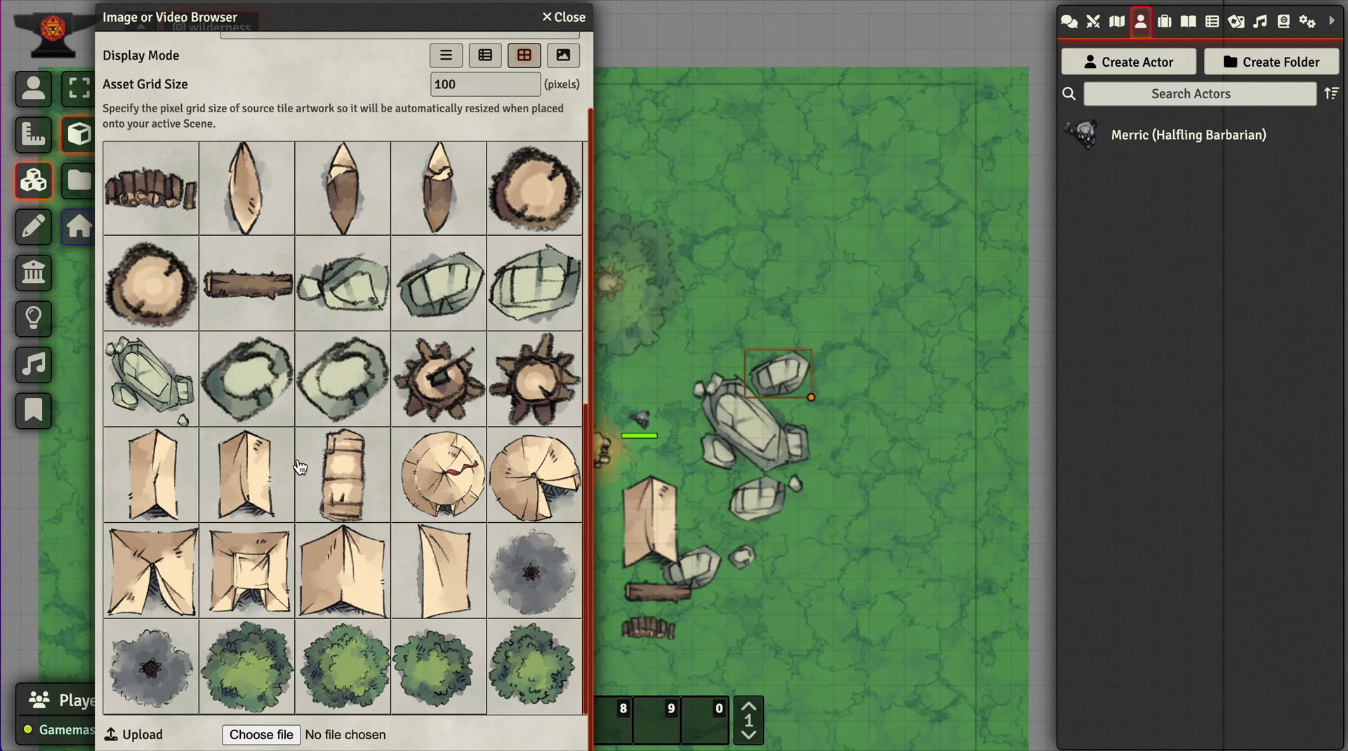
Place a bedroll between the campfire and the tent, along the tent's west side
scroll(298, 466, "up", 5)
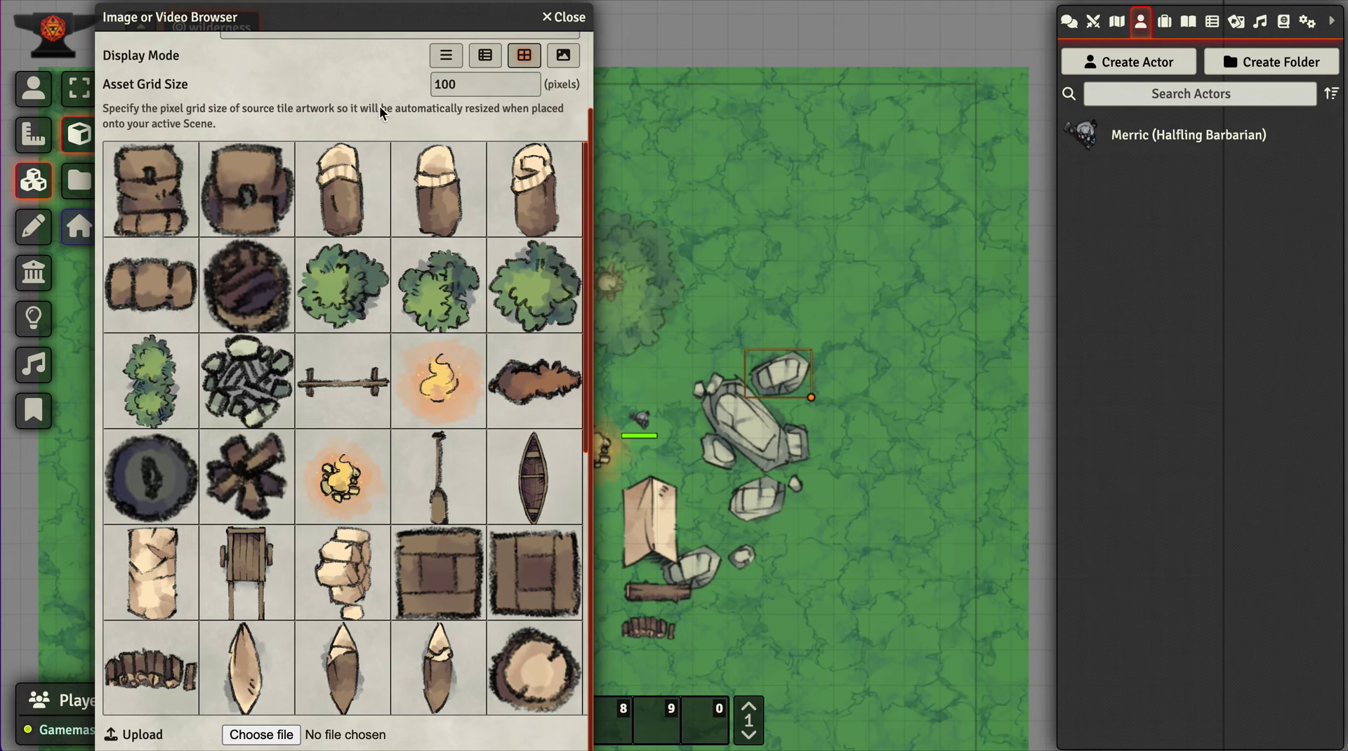
left_click_drag(374, 26, 545, 26)
left_click_drag(442, 16, 243, 17)
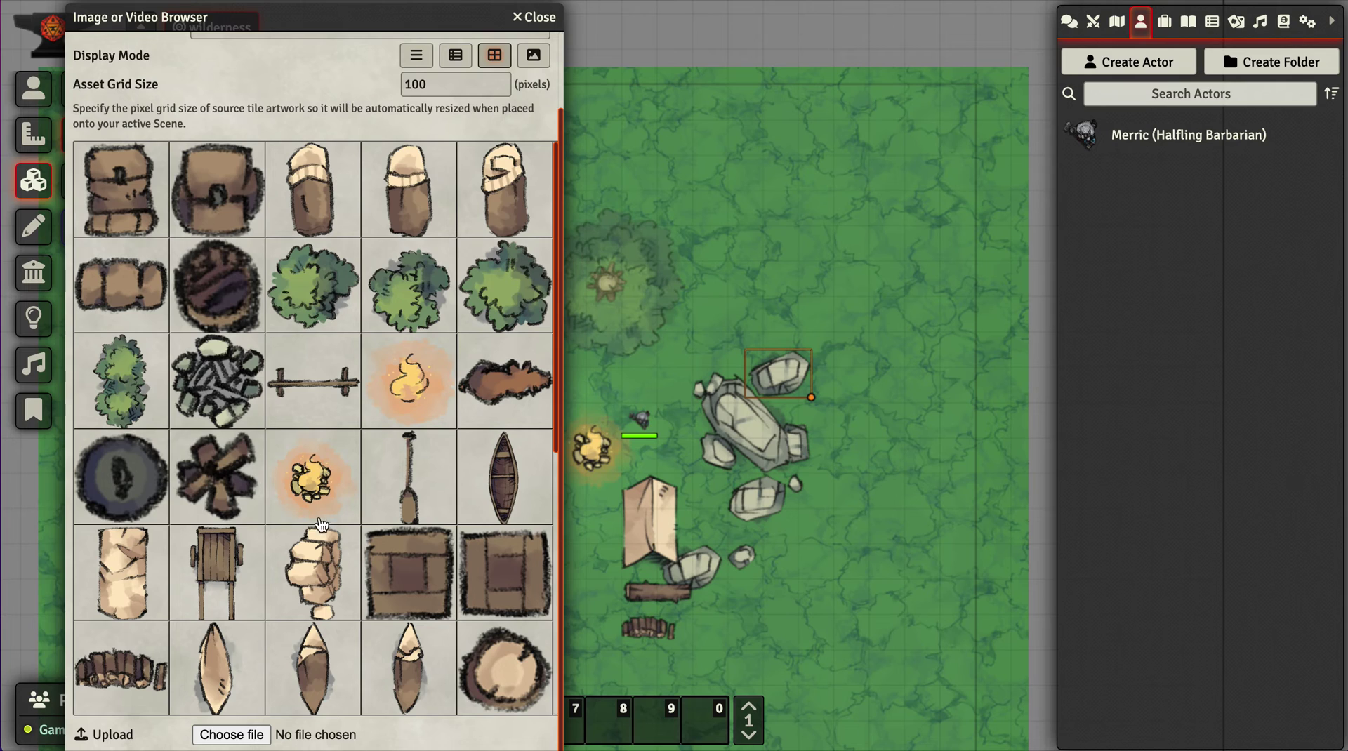
left_click_drag(285, 182, 584, 518)
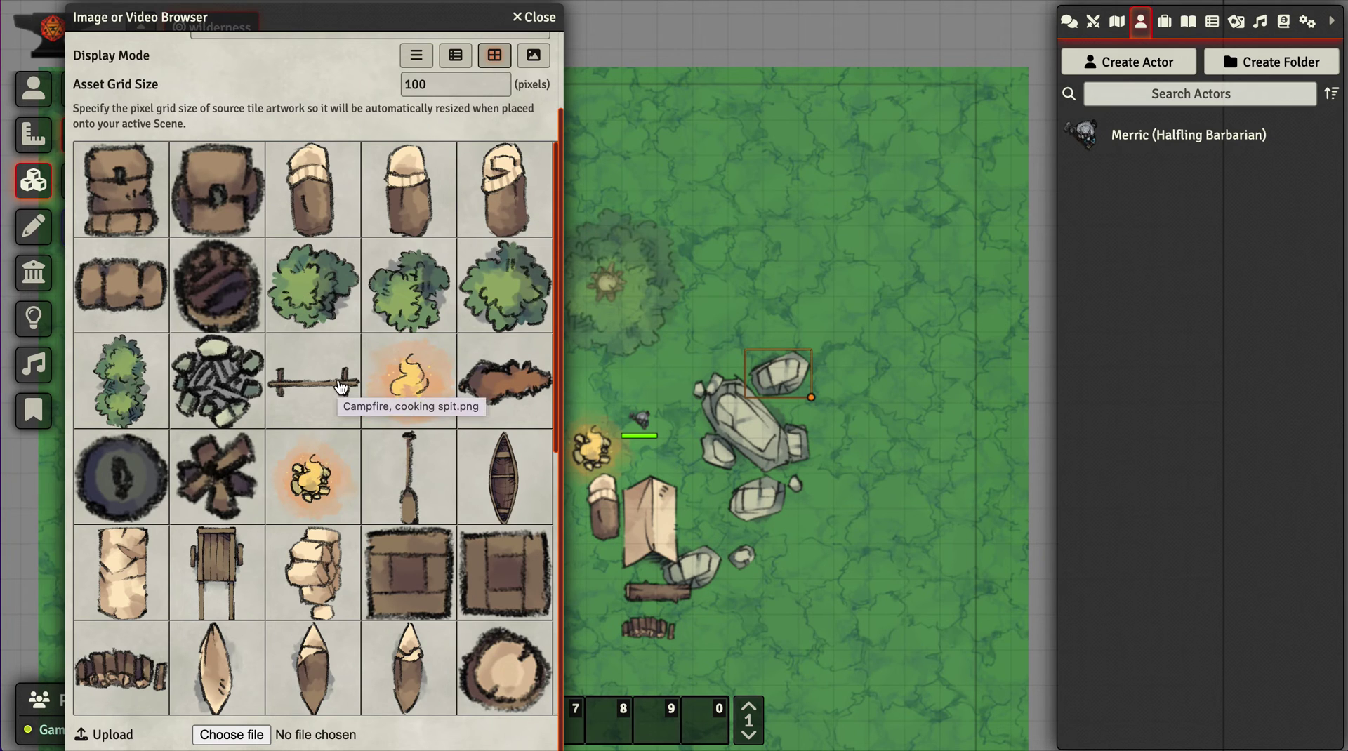
Place a cooking spit just north of the campfire and a double bush plus a single bush to the campfire's southwest
left_click_drag(405, 21, 1070, 17)
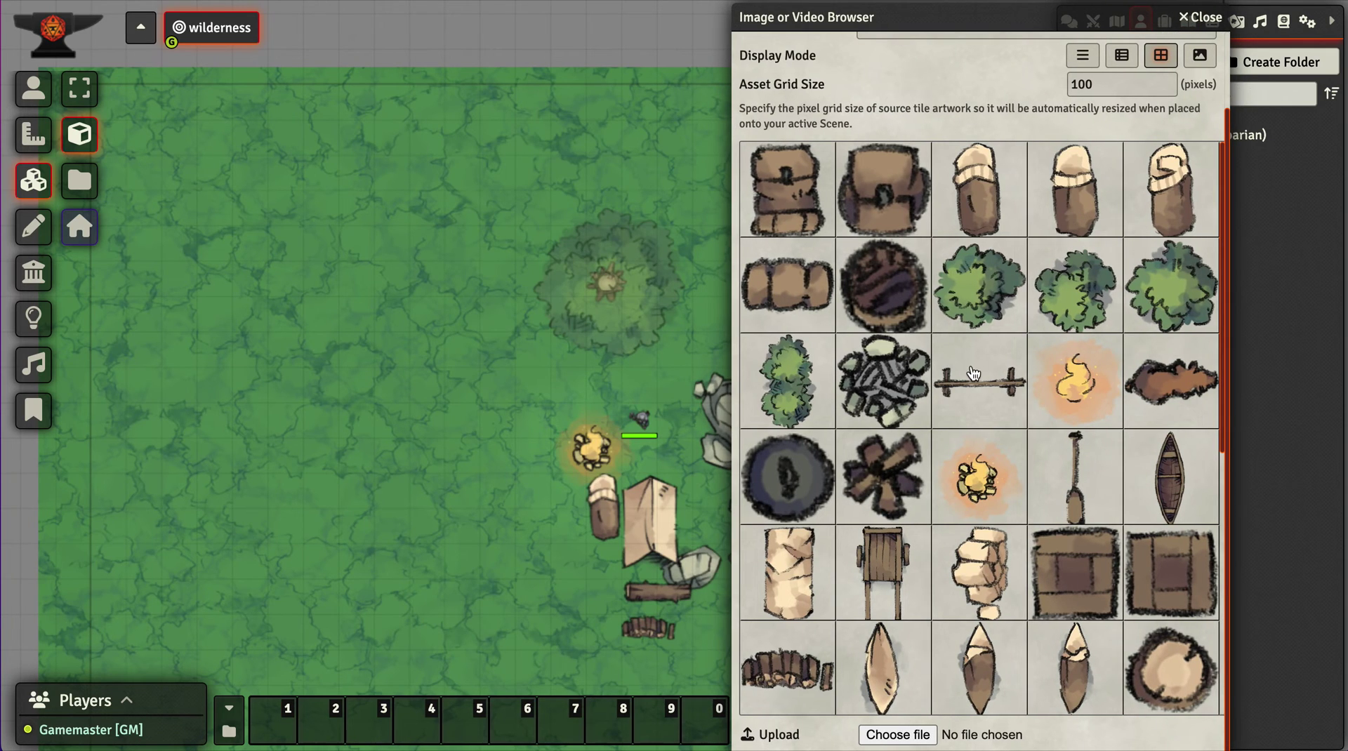
left_click_drag(973, 377, 559, 410)
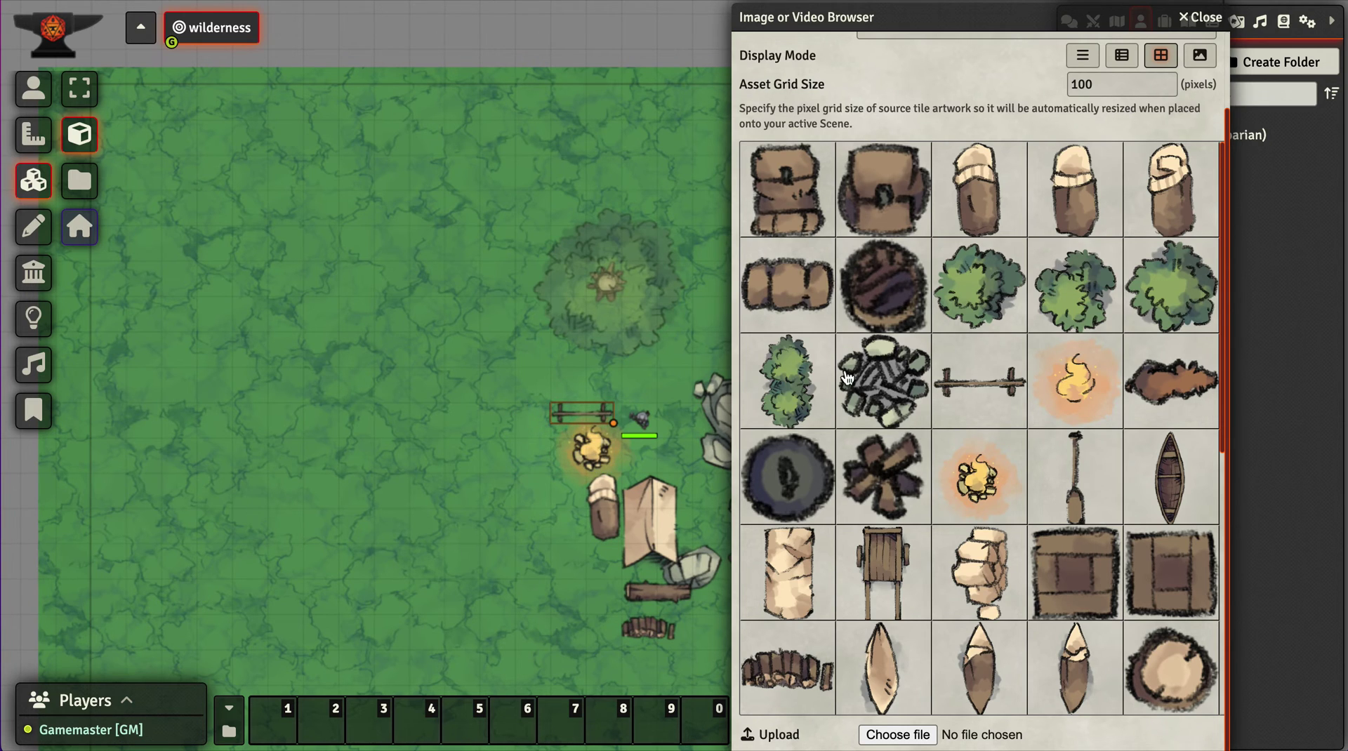
left_click_drag(814, 386, 513, 549)
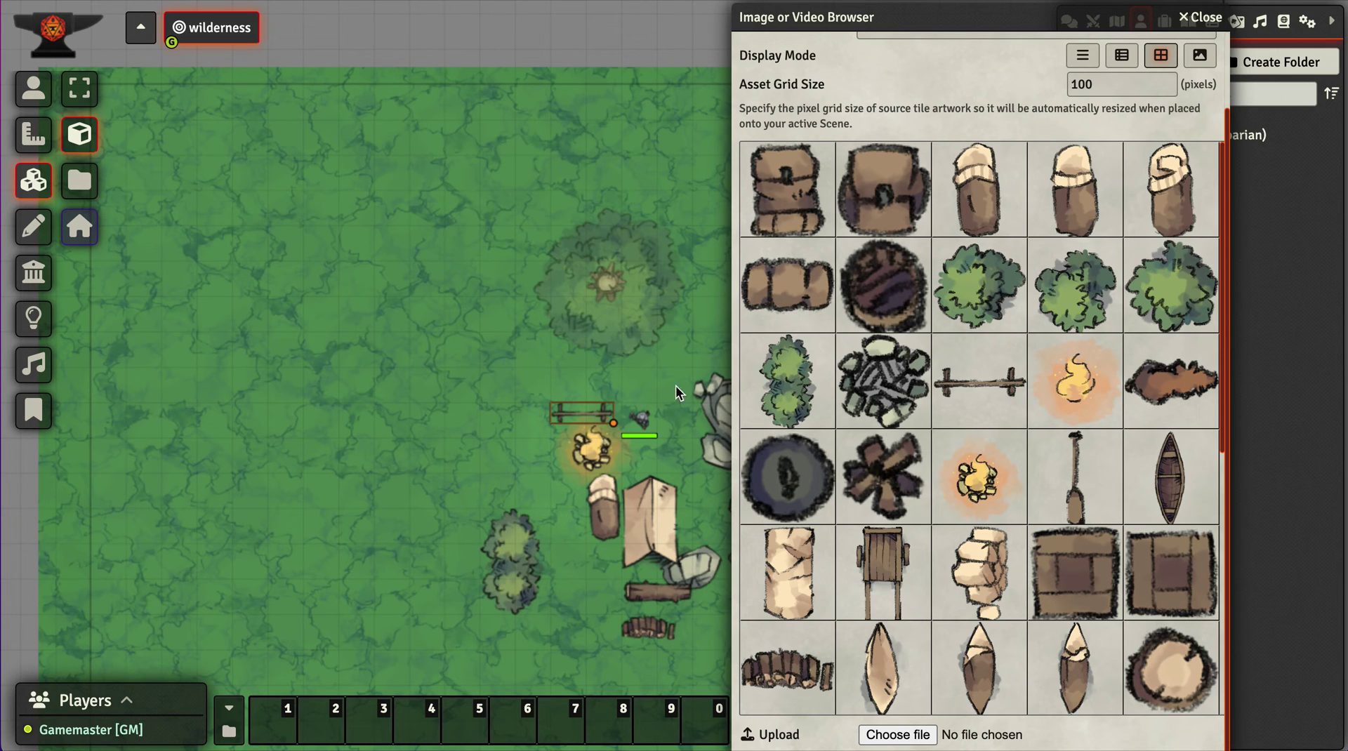
left_click_drag(953, 292, 472, 507)
Switch the tile browser from the CampThings folder to MapTiles/ForestFoliage
scroll(887, 279, "up", 2)
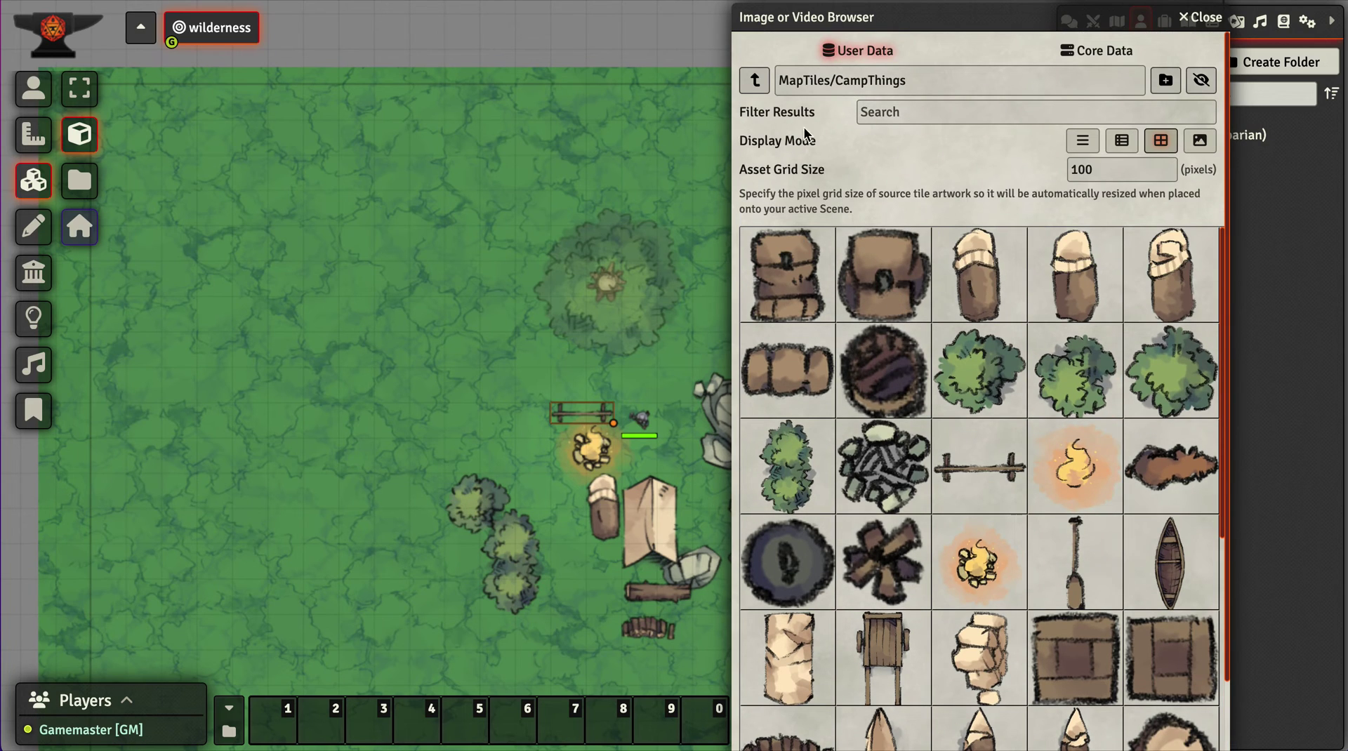
left_click(755, 82)
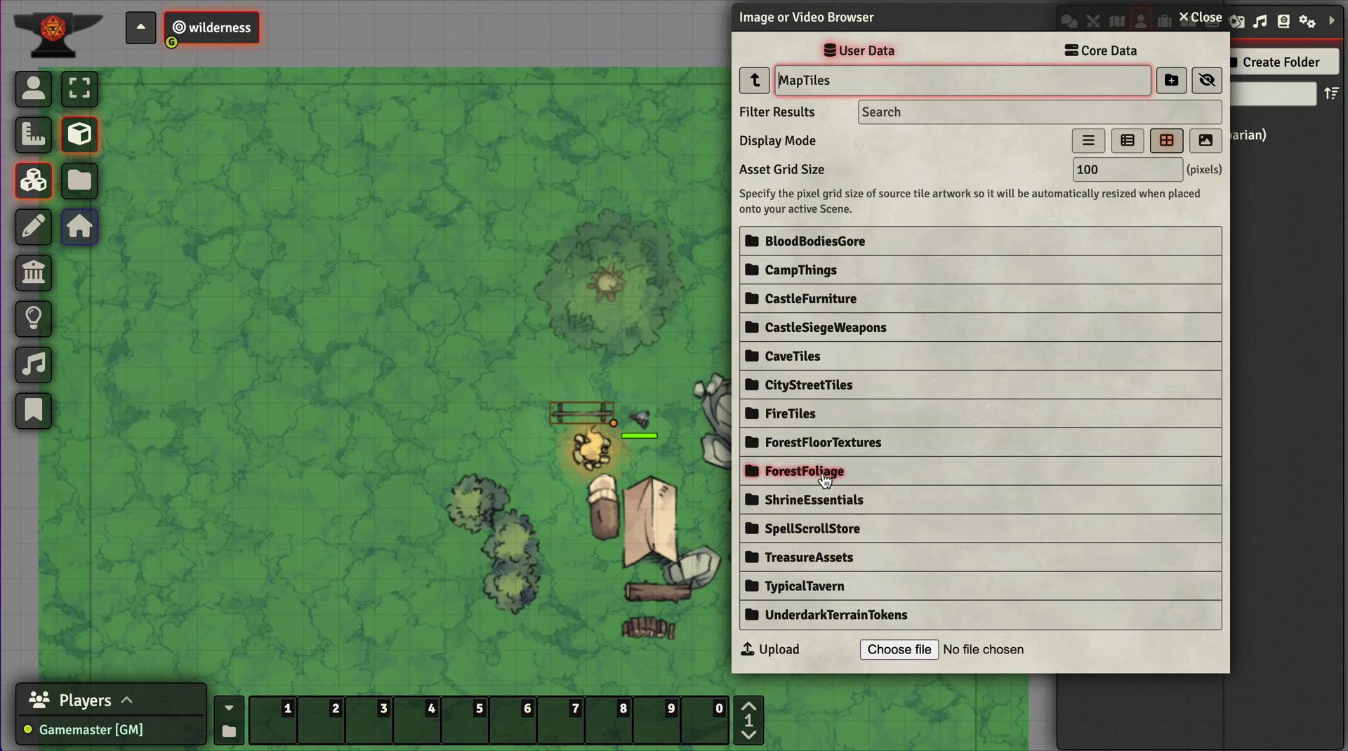
left_click(822, 448)
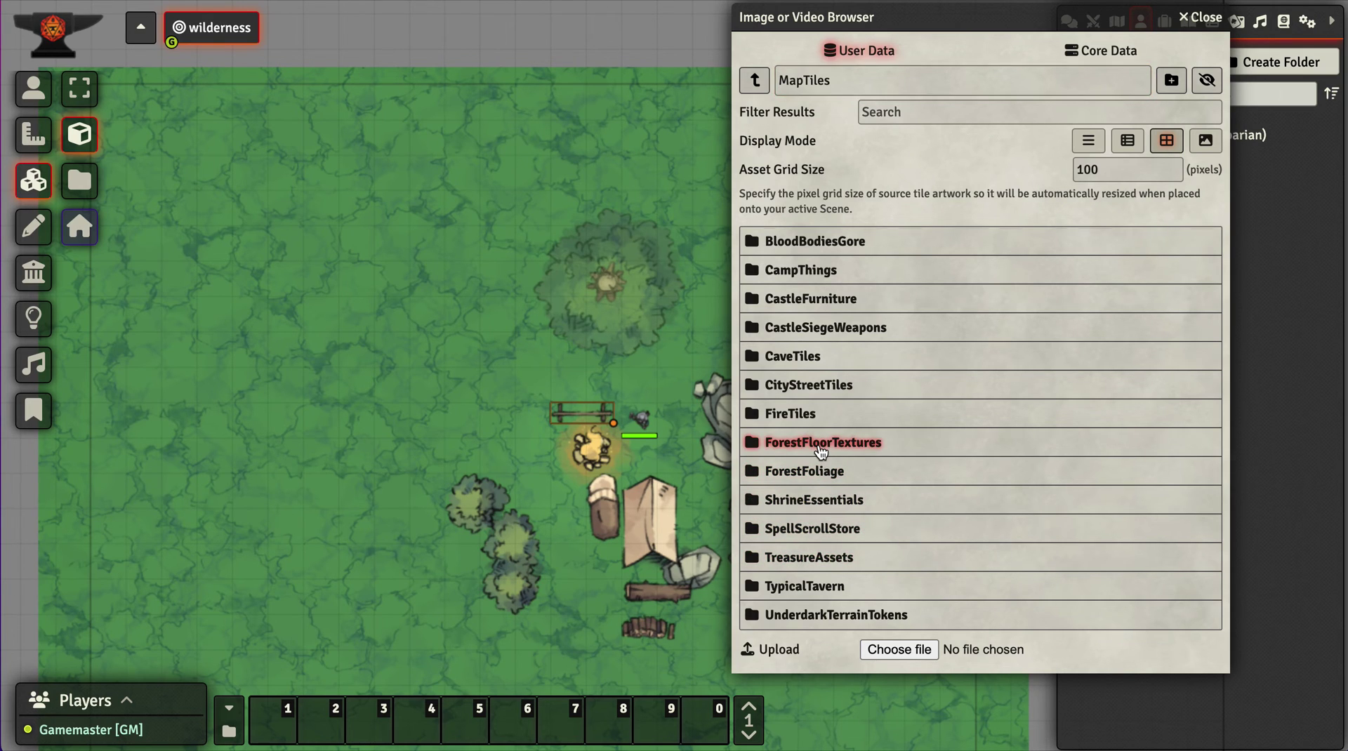
left_click(754, 80)
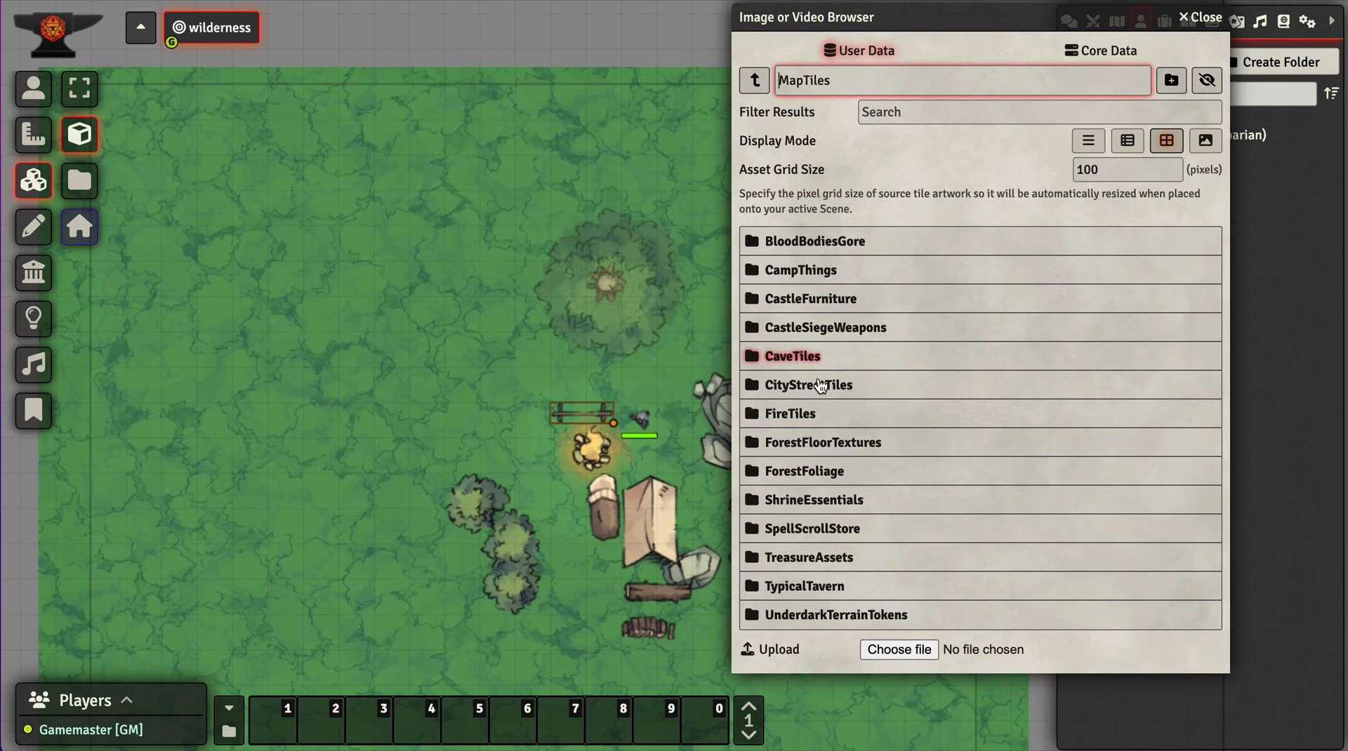
left_click(807, 473)
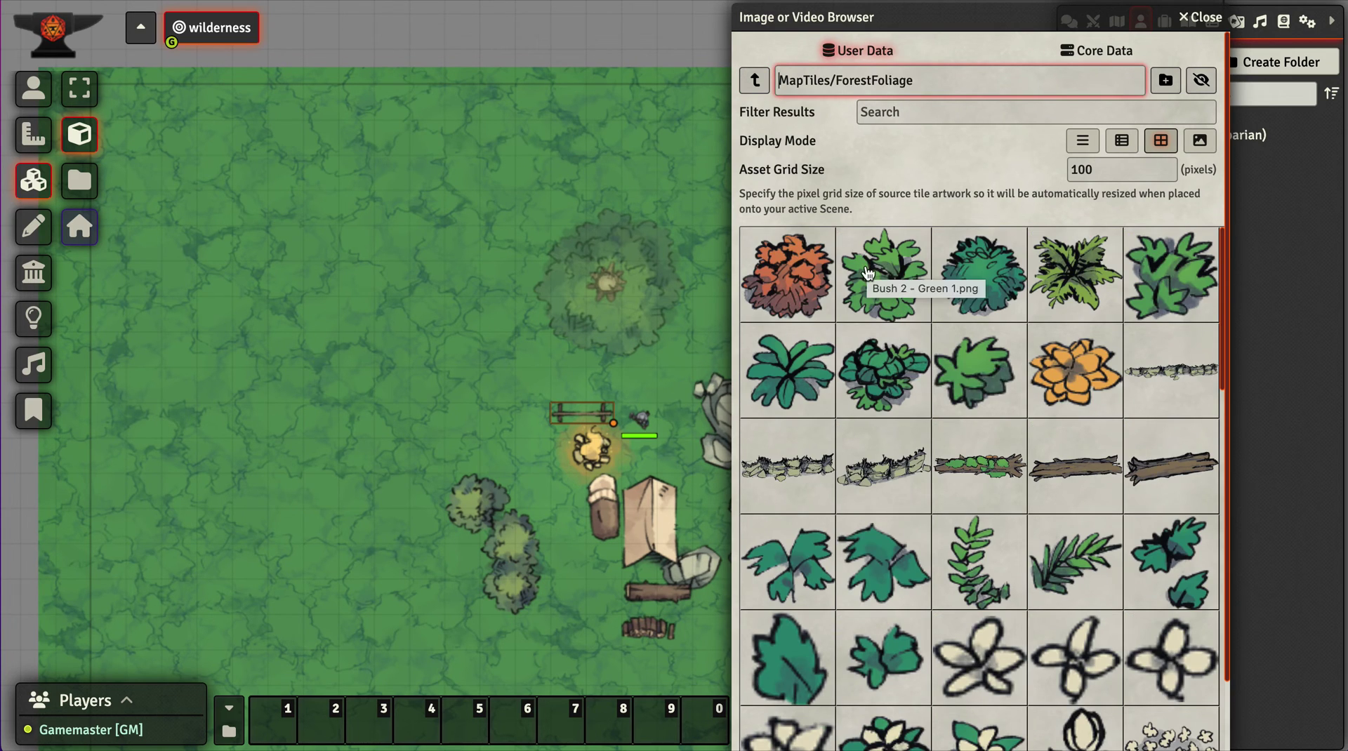
Place two red bushes, a green bush, a teal bush, a leafy teal plant and a mossy log northwest of the tree
left_click_drag(807, 288, 462, 244)
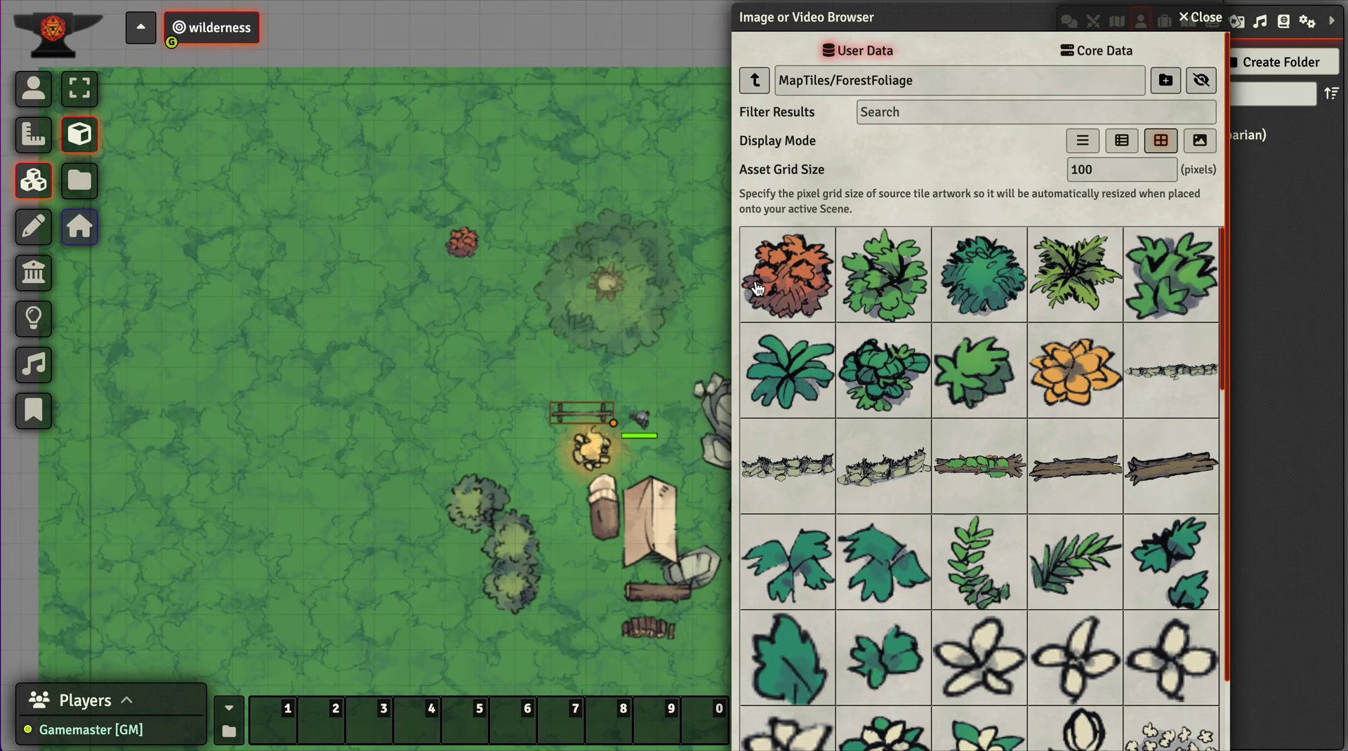
left_click_drag(758, 288, 456, 267)
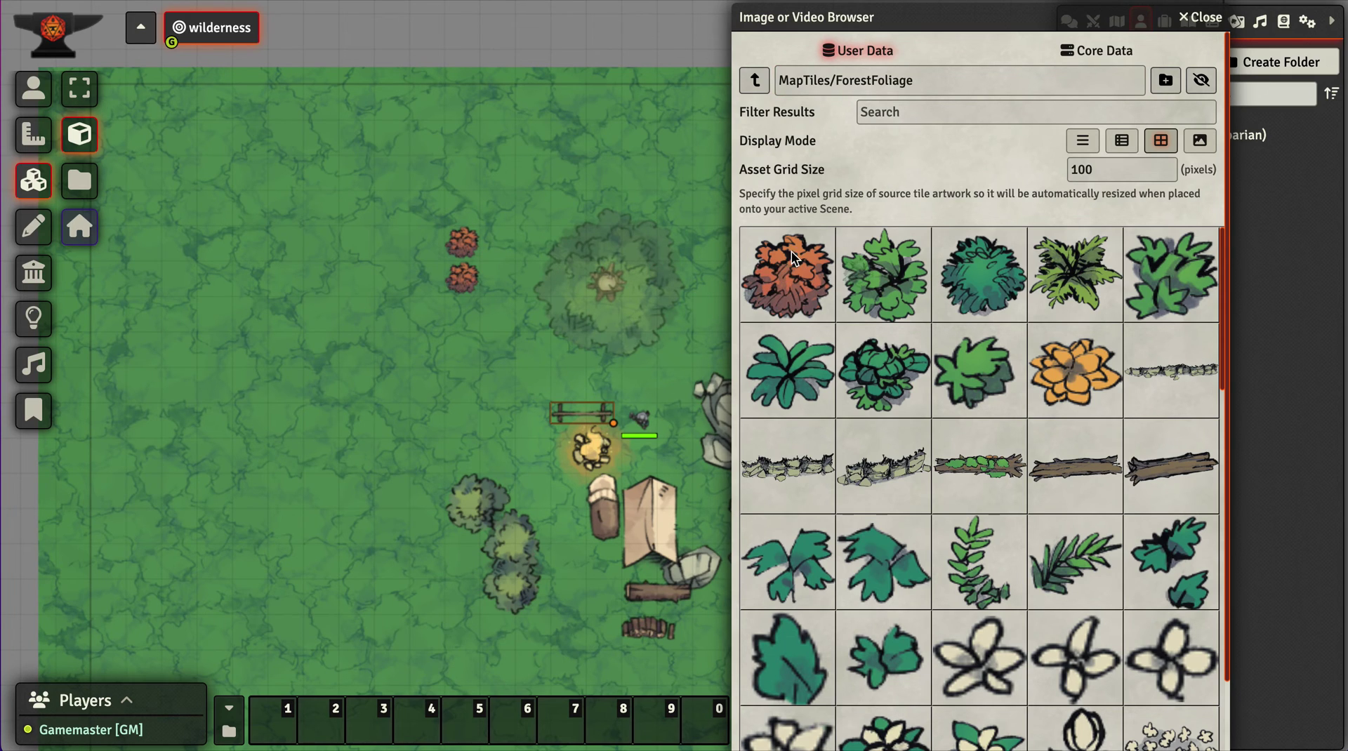
left_click_drag(791, 251, 494, 227)
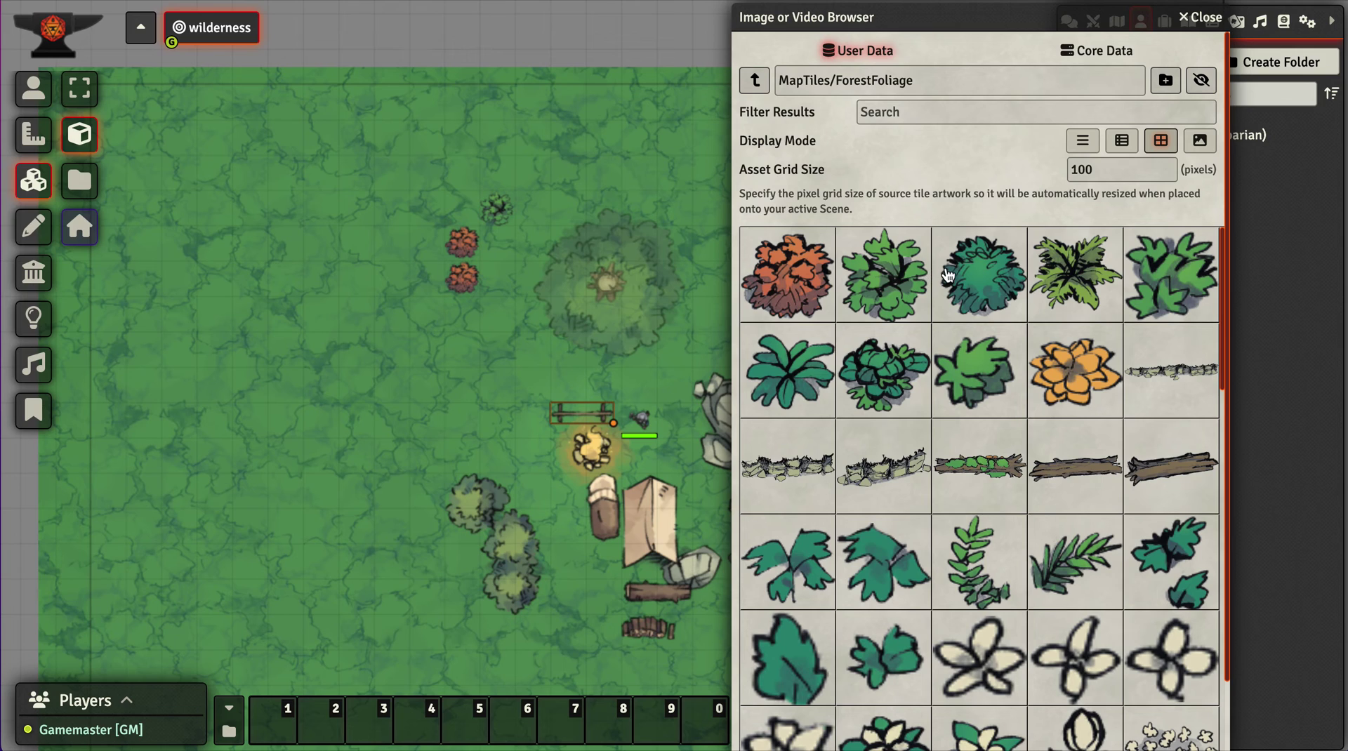
left_click_drag(941, 270, 460, 207)
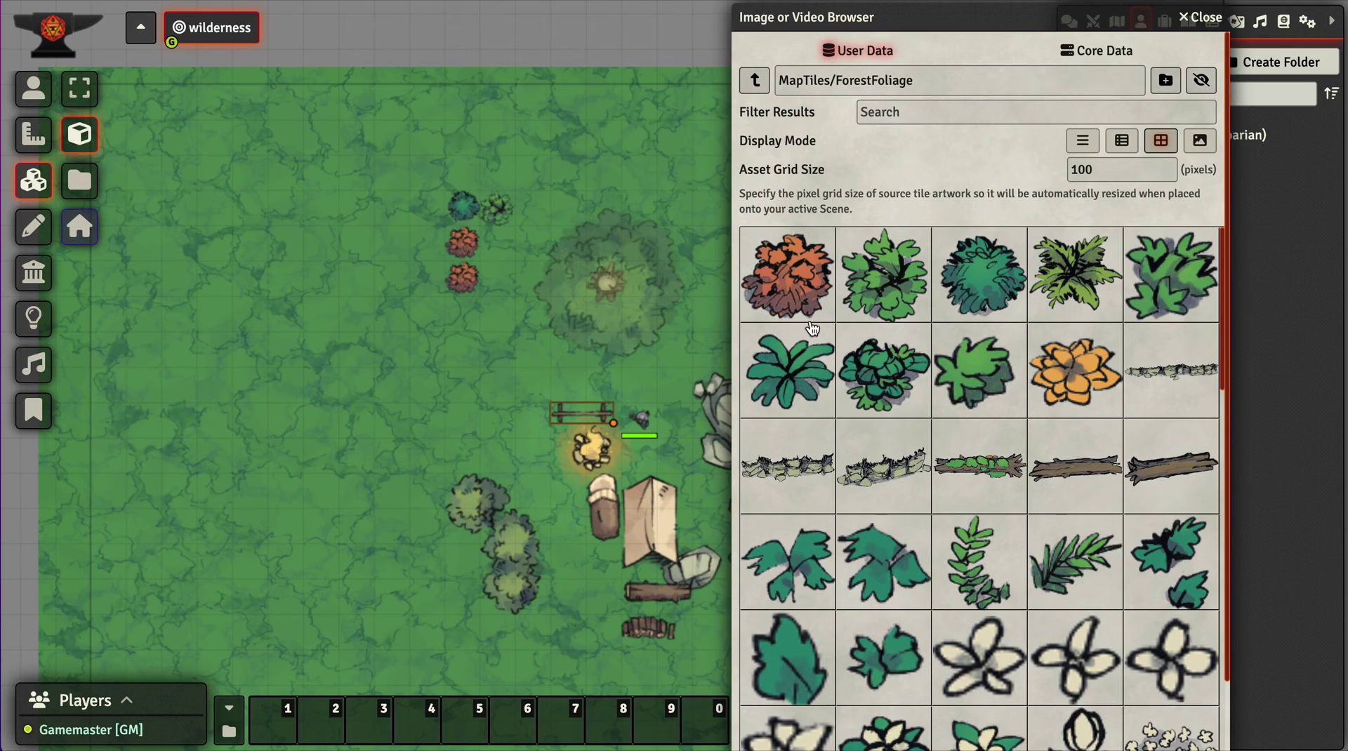
left_click_drag(798, 358, 421, 234)
left_click_drag(997, 476, 397, 209)
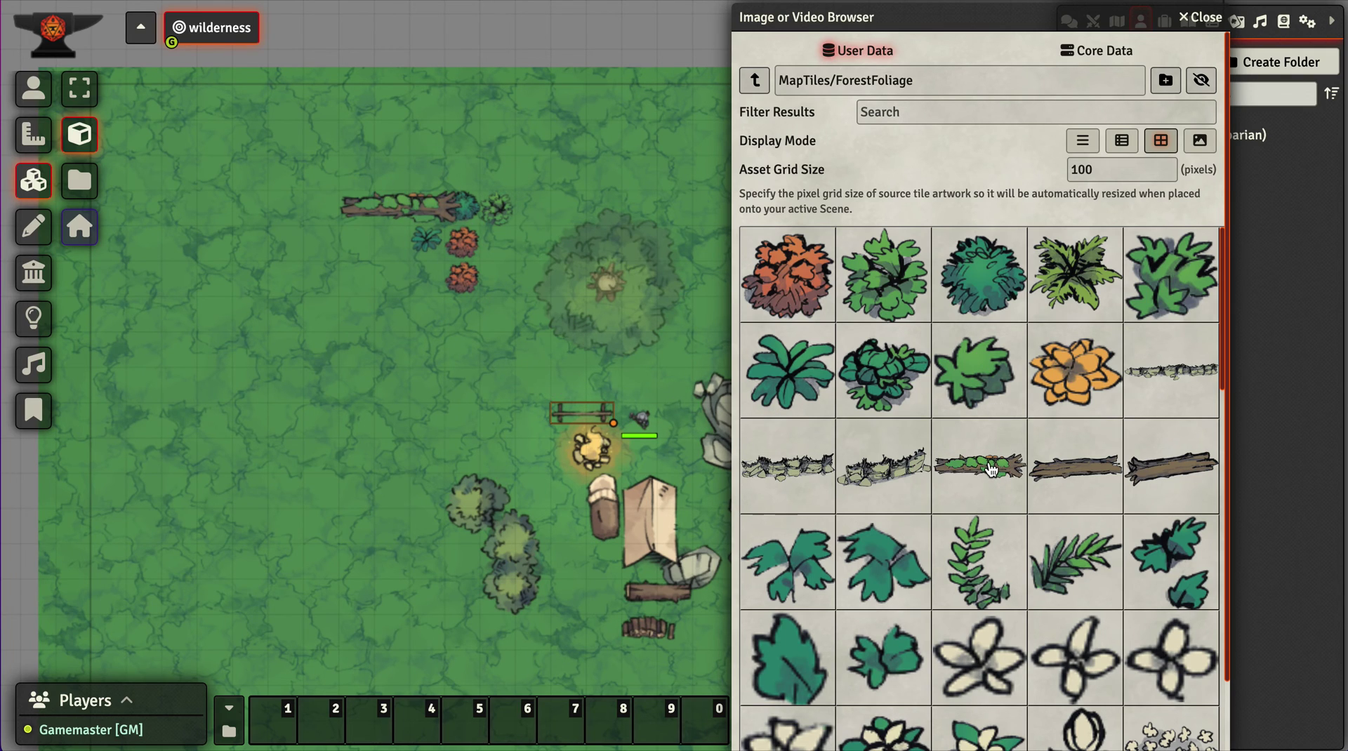
Place a large and a smaller patch of leafy green ground cover southwest of the tree
scroll(987, 435, "down", 6)
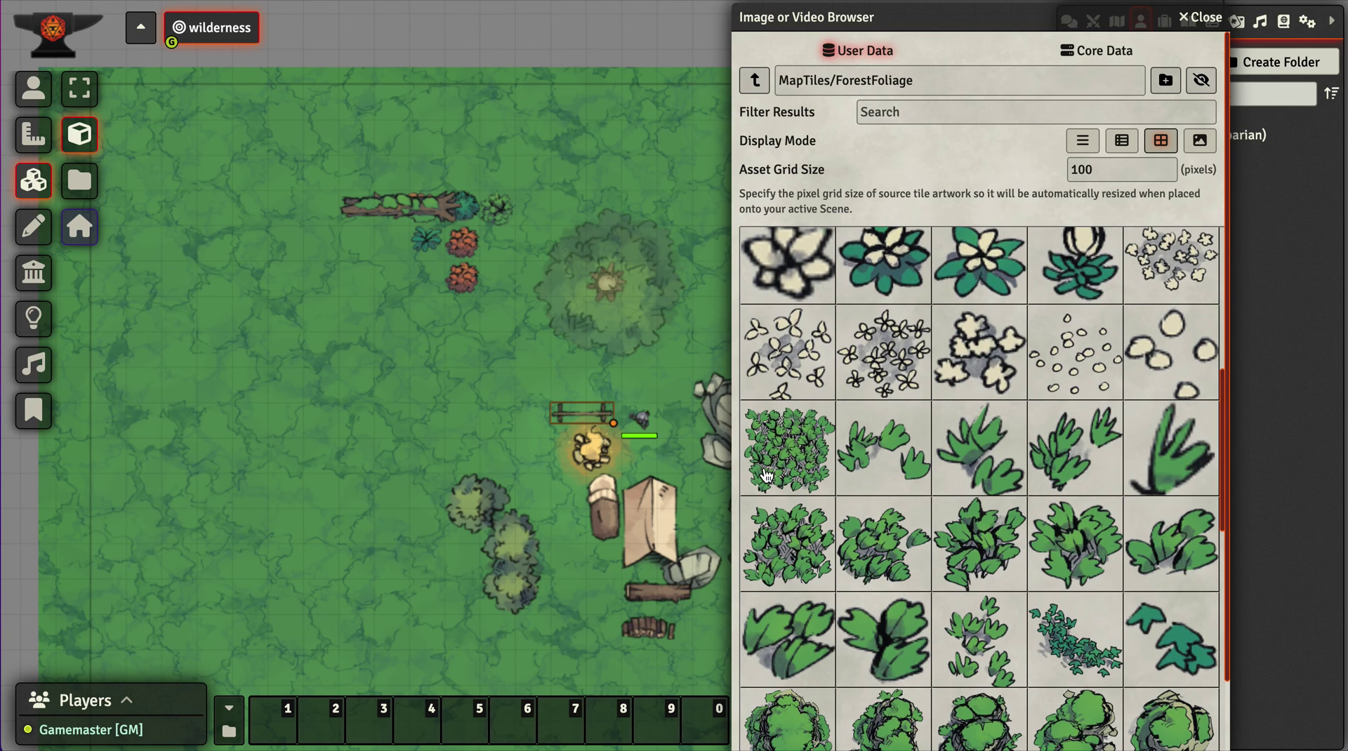
left_click_drag(767, 478, 487, 337)
left_click_drag(772, 418, 421, 327)
Find the tree stumps among the ForestFoliage tiles and place one west of the cooking spit
scroll(878, 552, "up", 3)
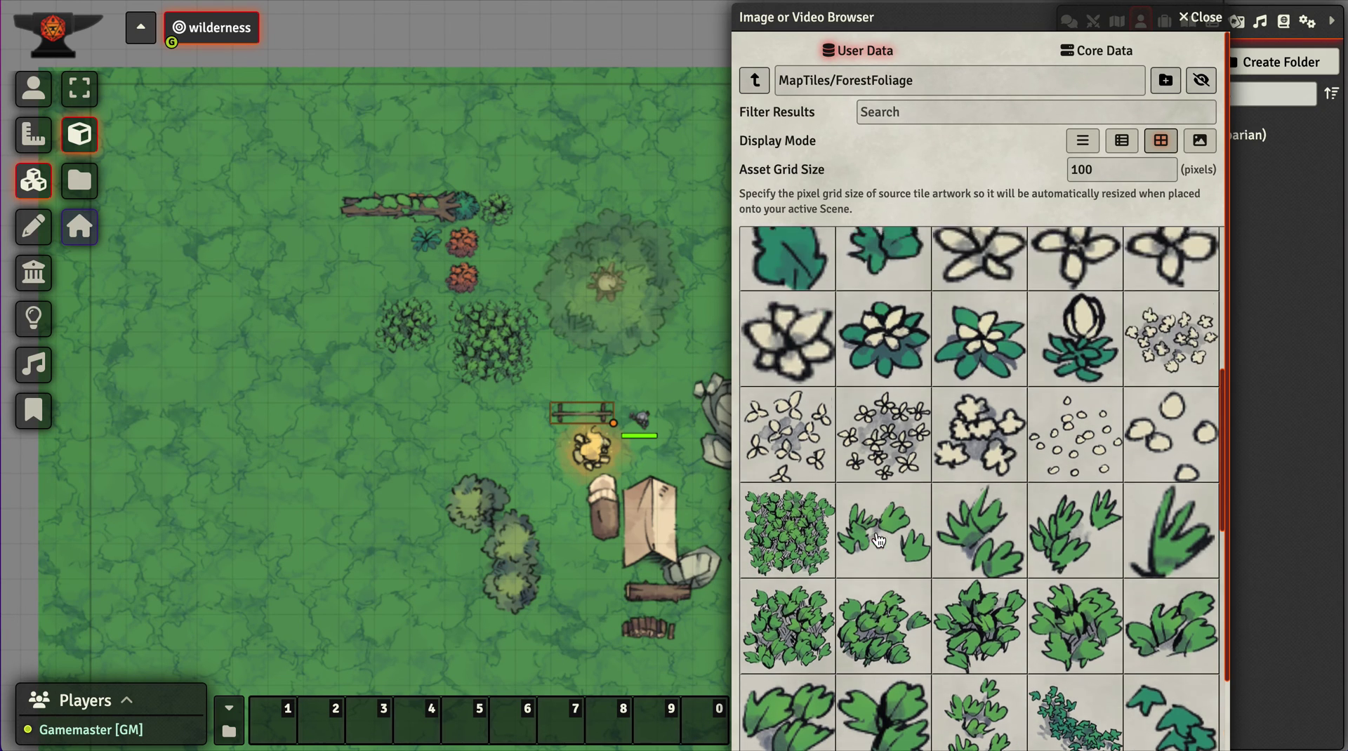
scroll(878, 545, "down", 9)
scroll(877, 541, "down", 5)
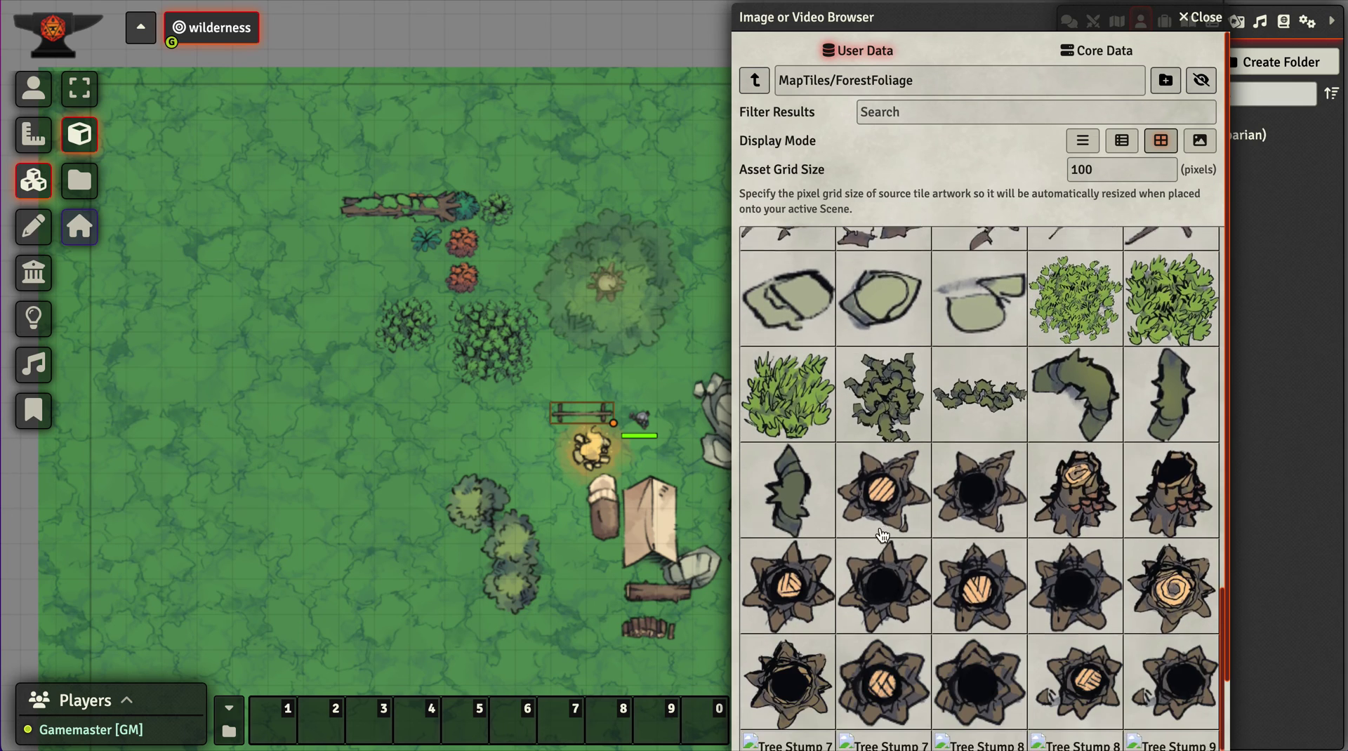
left_click_drag(899, 458, 482, 426)
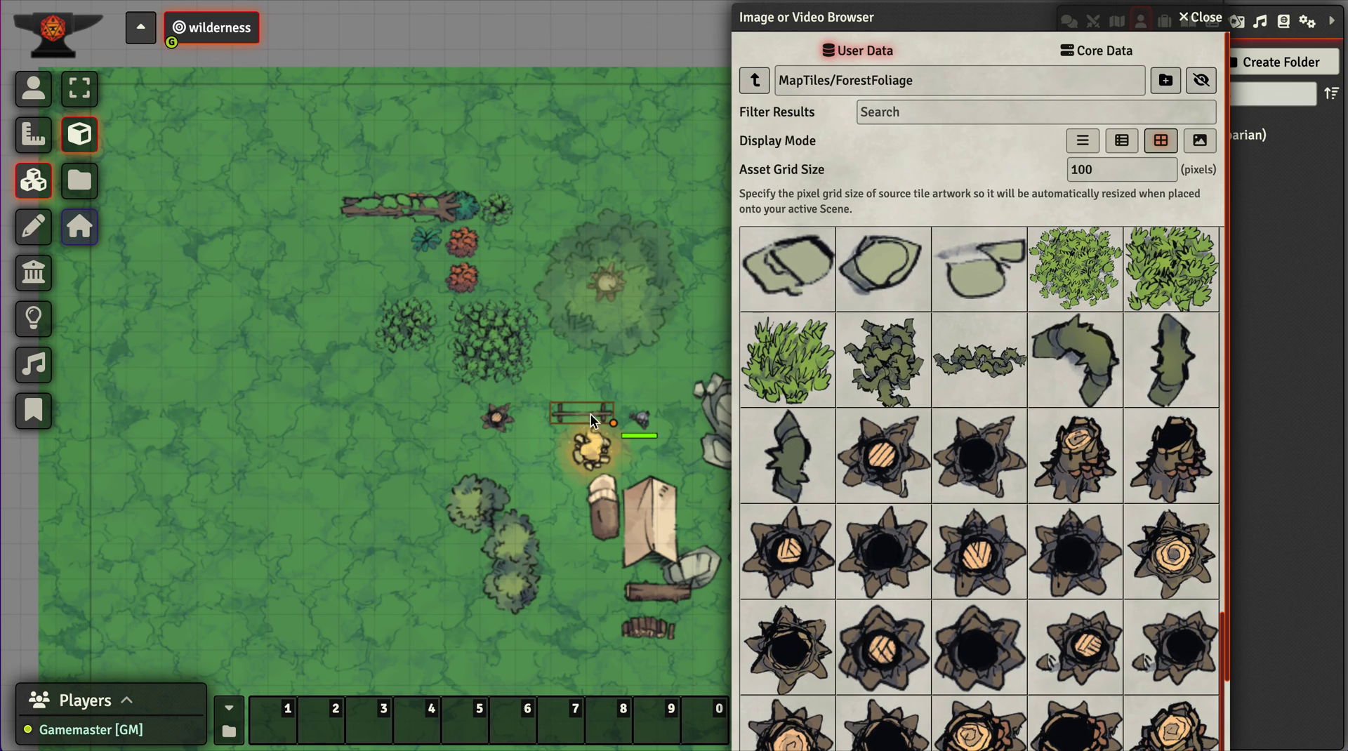
scroll(871, 412, "down", 1)
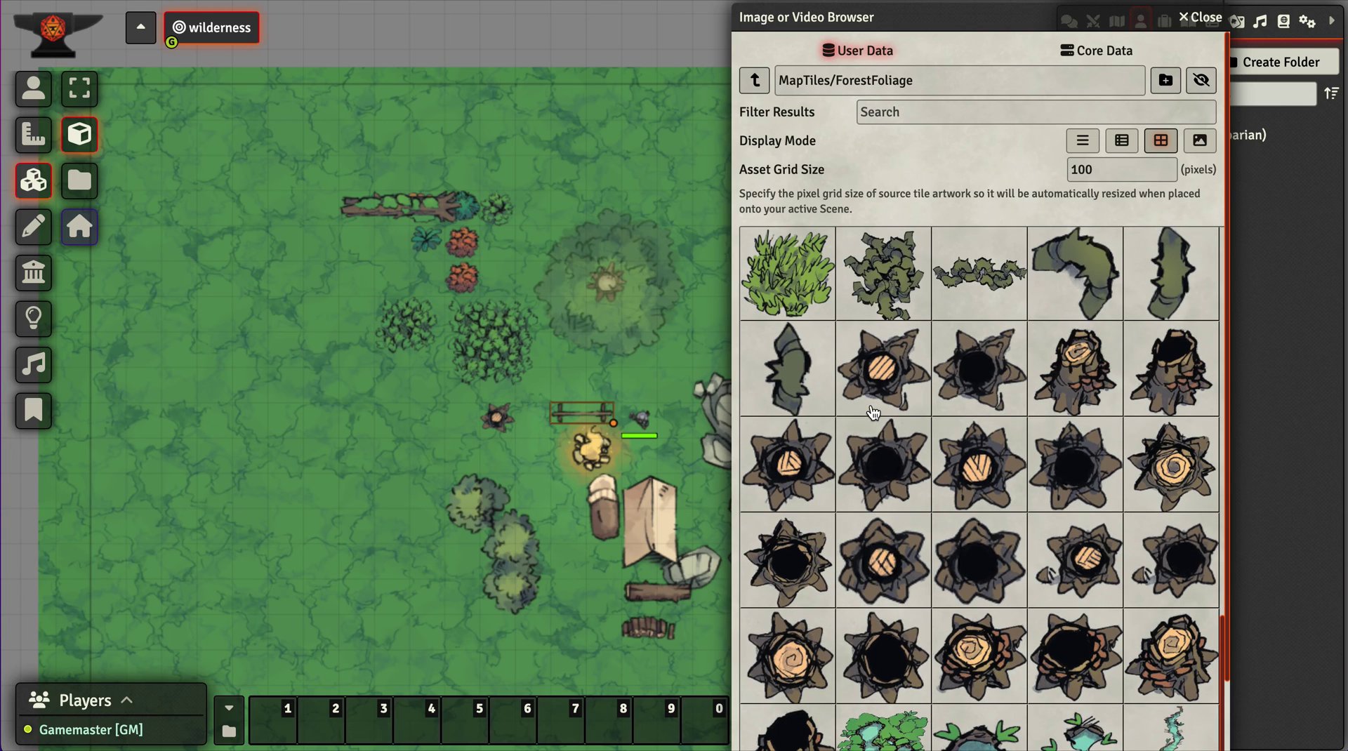
Place the narrow blue stream tile between the leafy ground cover and the tree stump, and close the tile browser
scroll(873, 413, "down", 1)
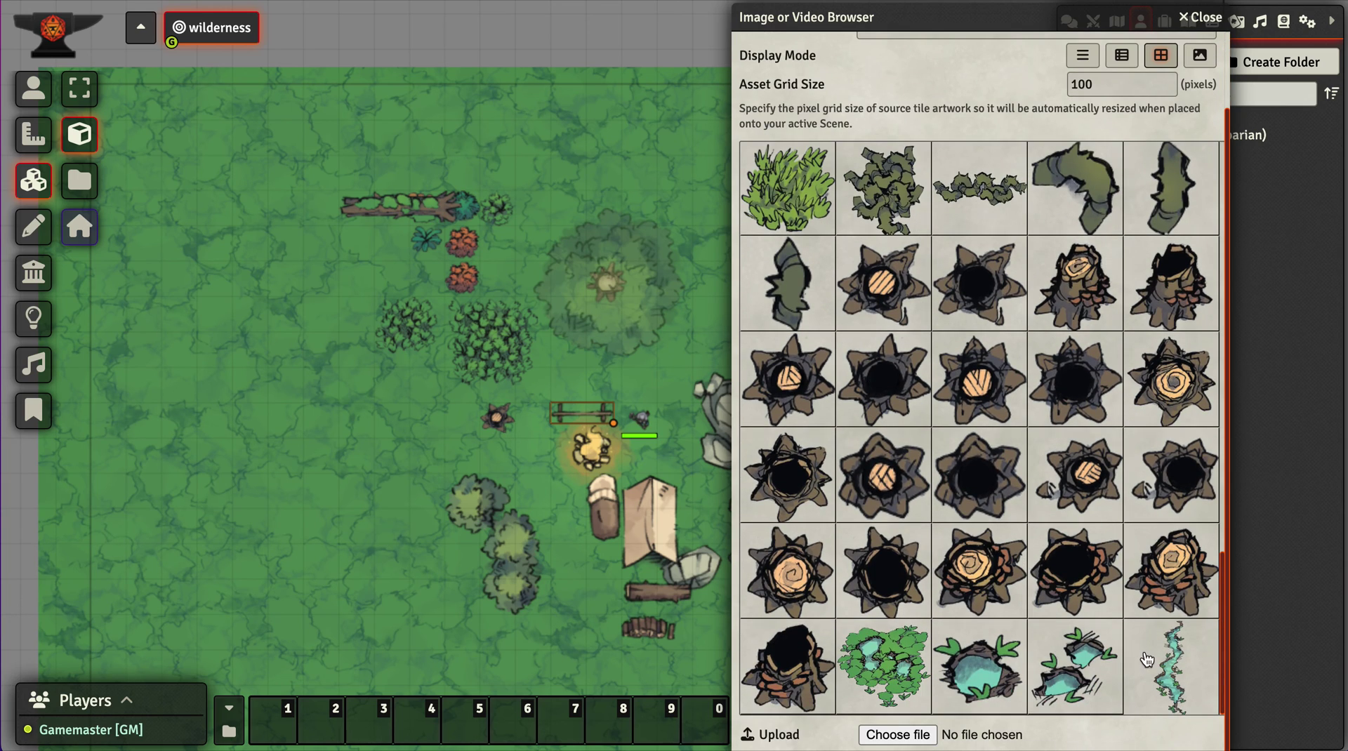
left_click_drag(1147, 660, 436, 387)
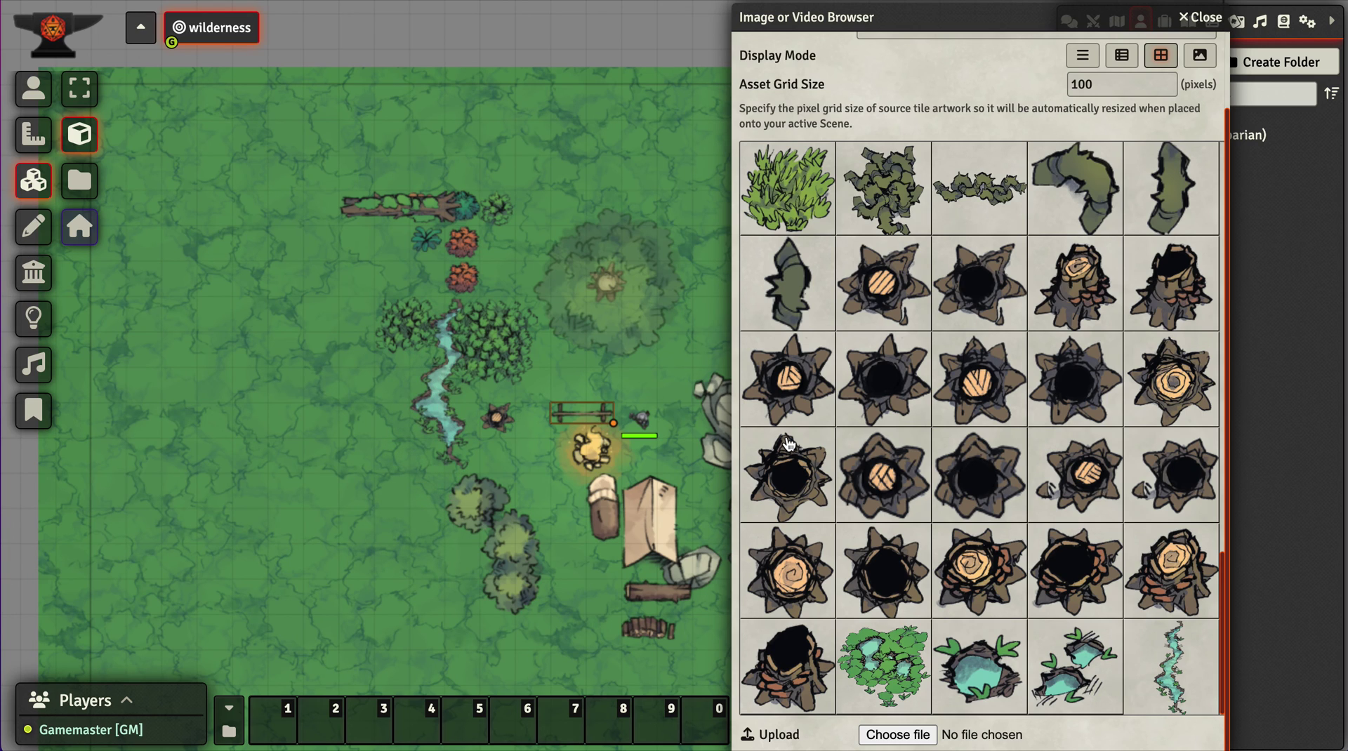
scroll(526, 402, "down", 2)
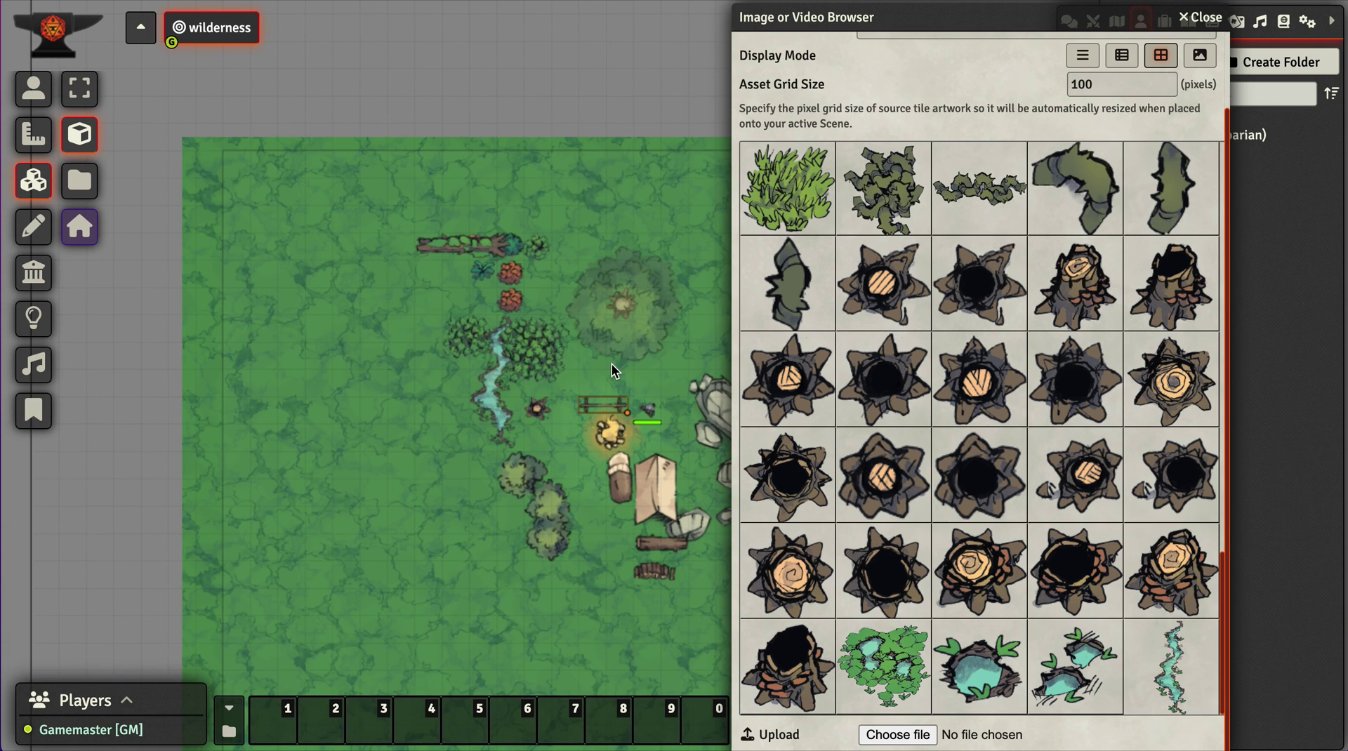
scroll(613, 365, "up", 3)
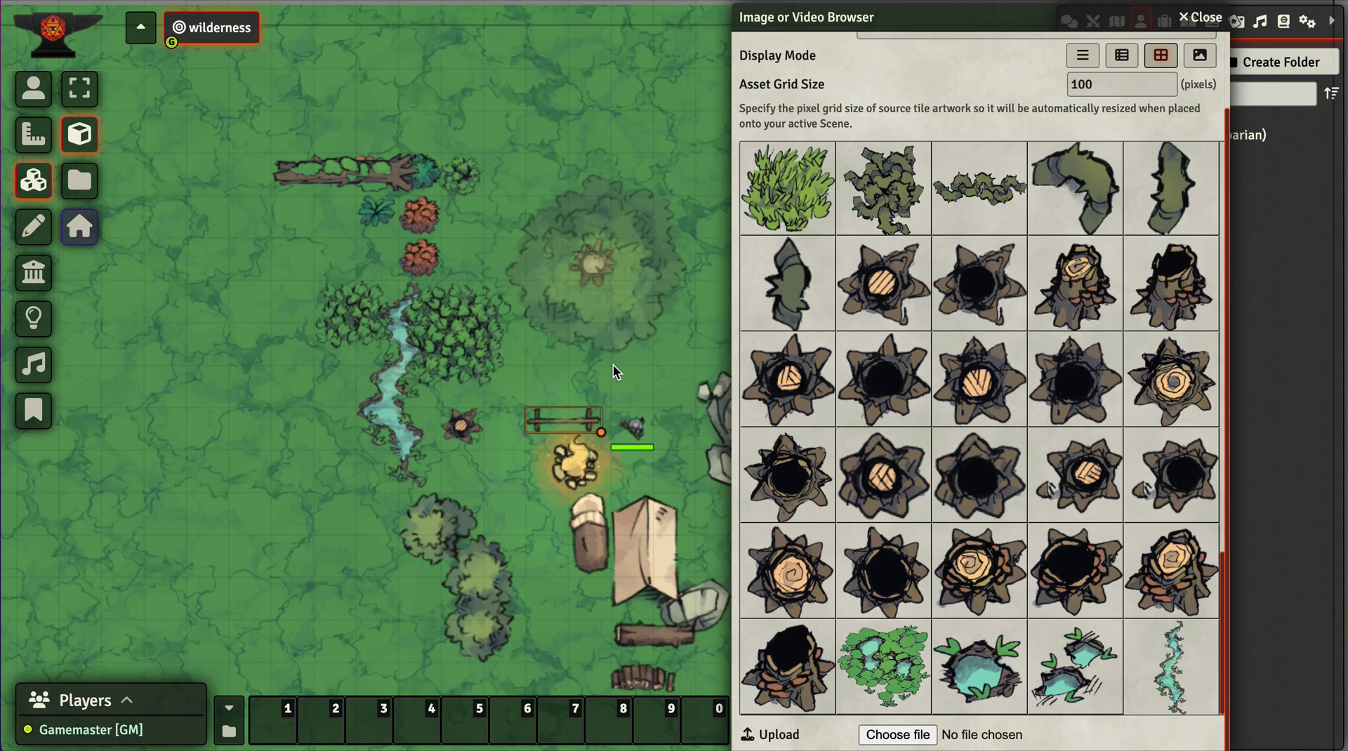
scroll(613, 365, "up", 3)
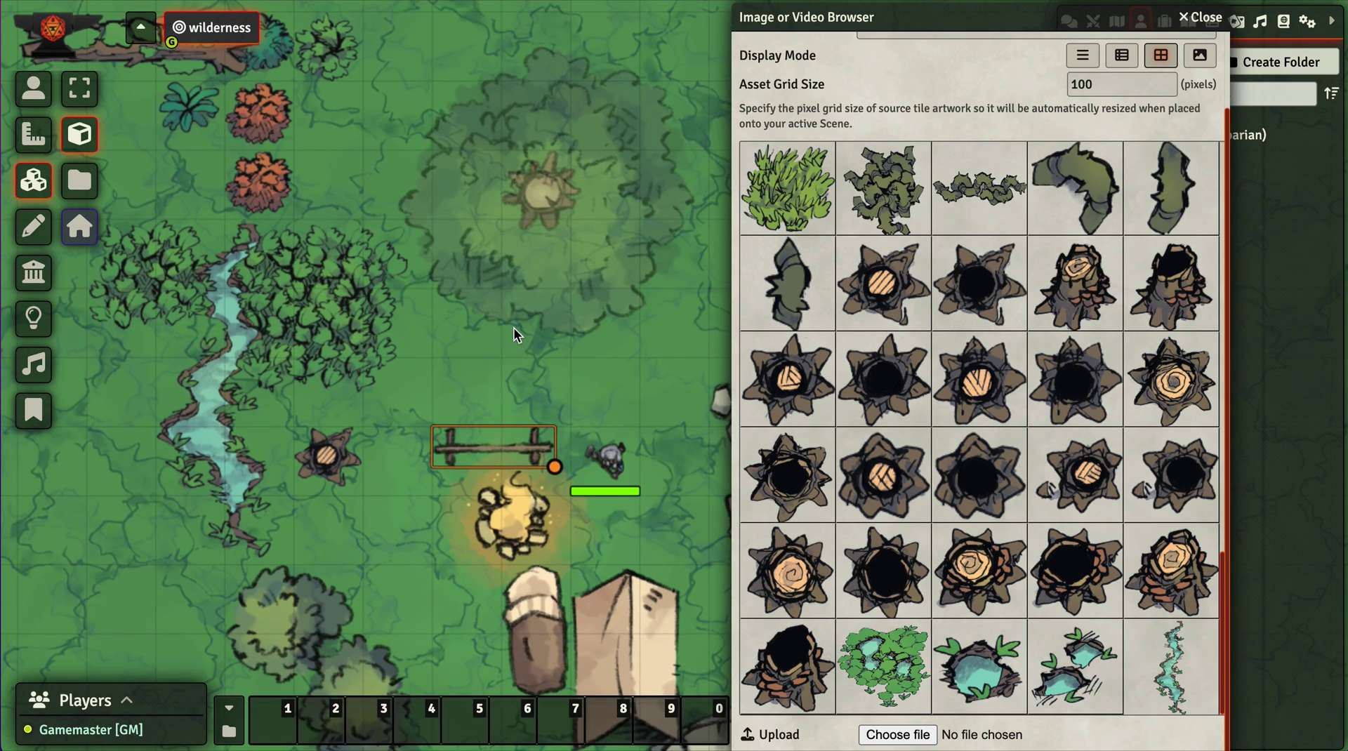
left_click(1198, 17)
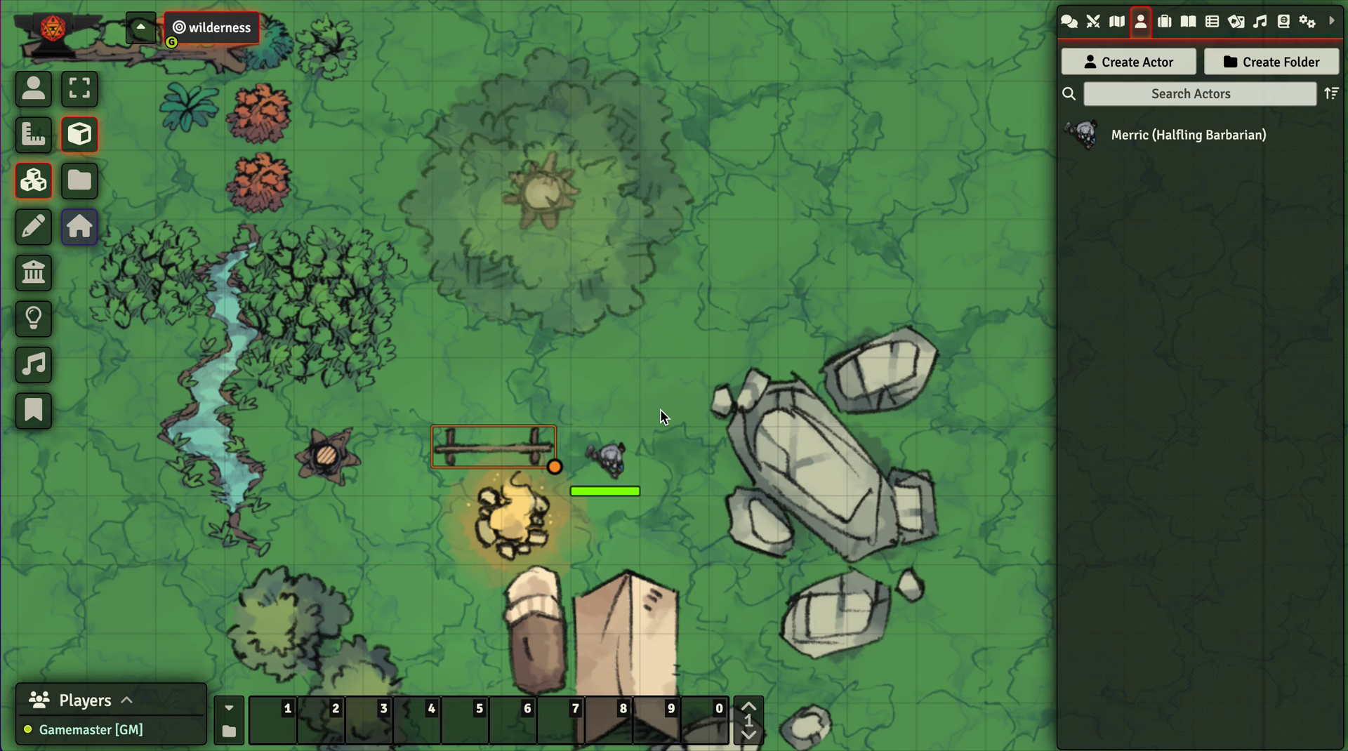